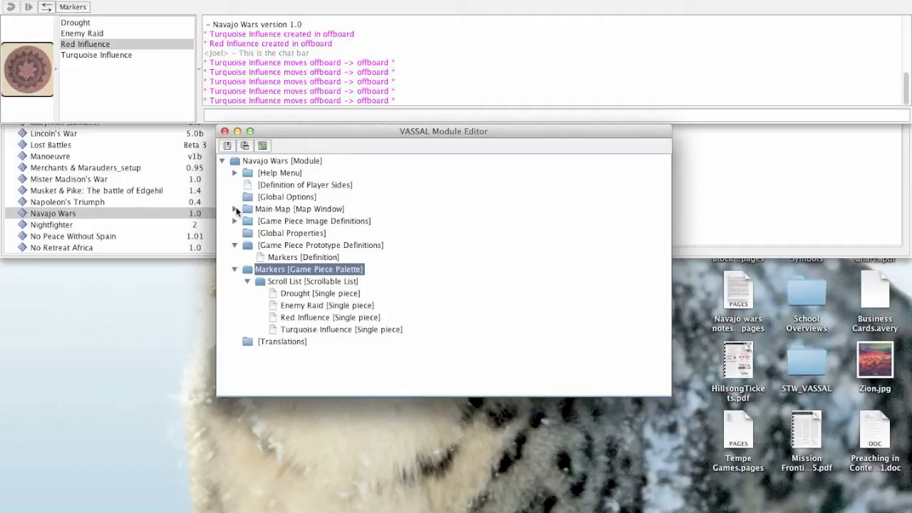
Expand the Main Map window's Map Boards and review the properties of the Main Map board.
{"action": "left_click", "coordinate": [234, 269]}
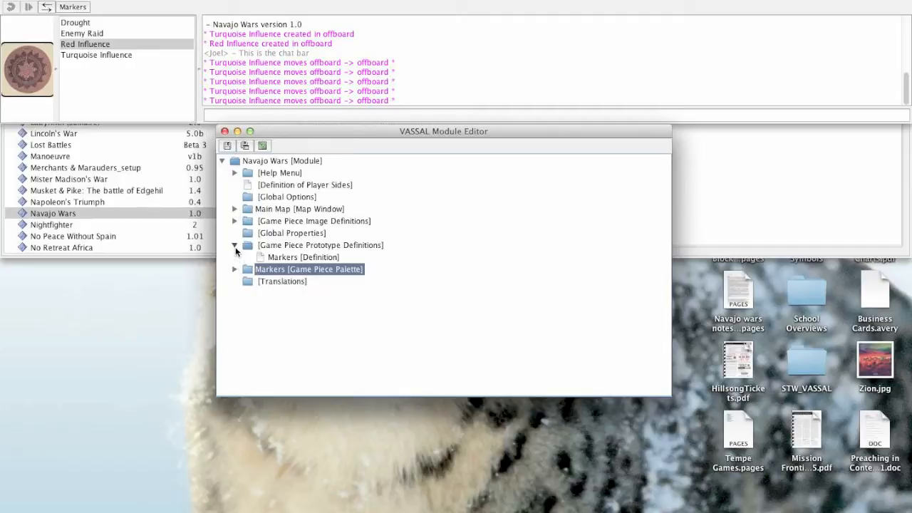
{"action": "left_click", "coordinate": [235, 245]}
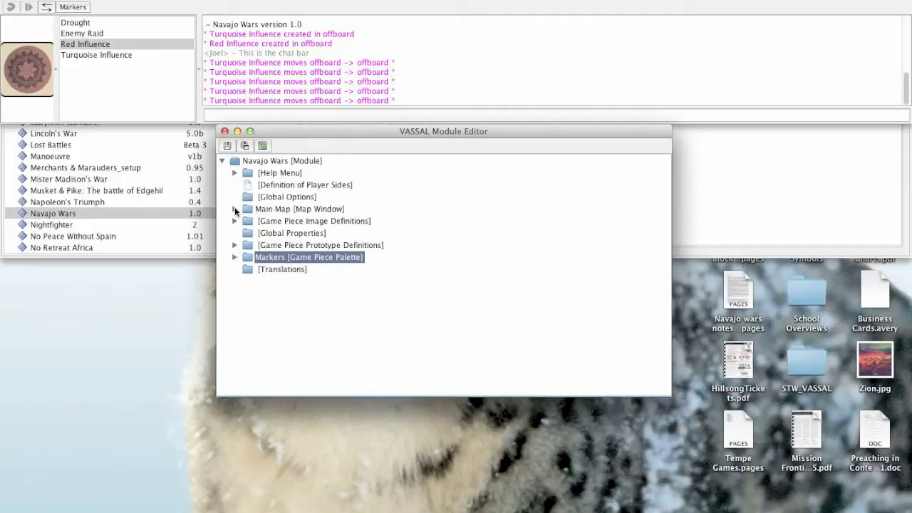
{"action": "left_click", "coordinate": [234, 208]}
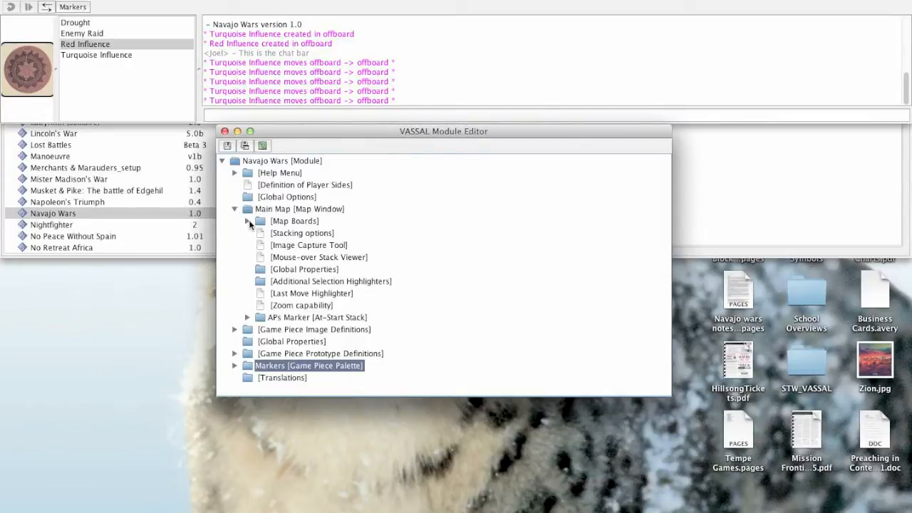
{"action": "left_click", "coordinate": [248, 222]}
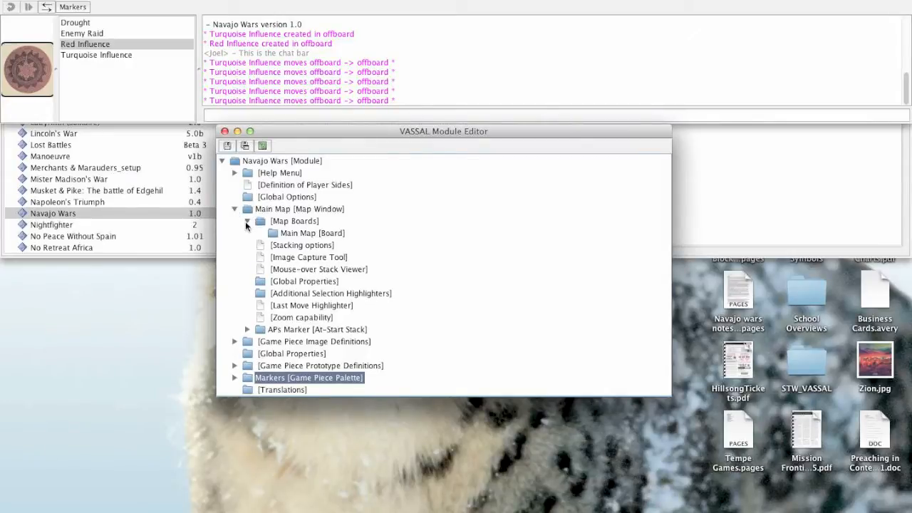
{"action": "double_click", "coordinate": [296, 234]}
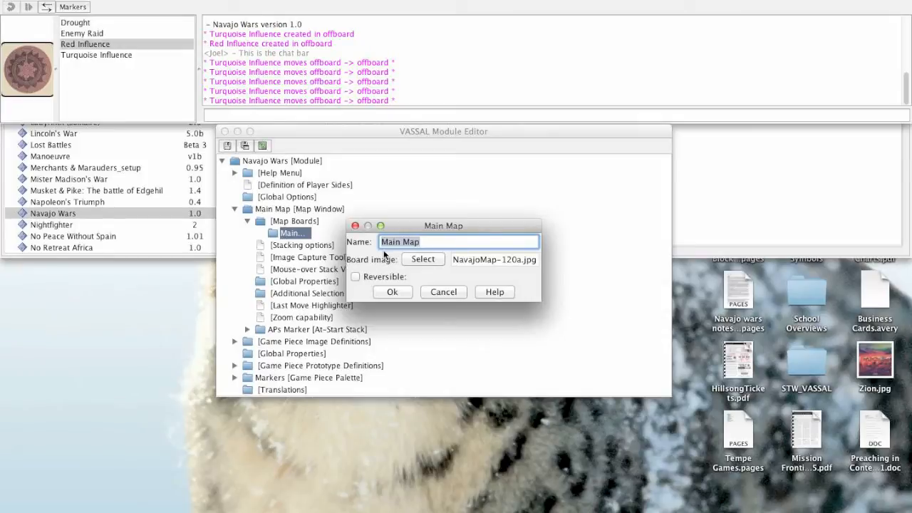
{"action": "left_click", "coordinate": [445, 292]}
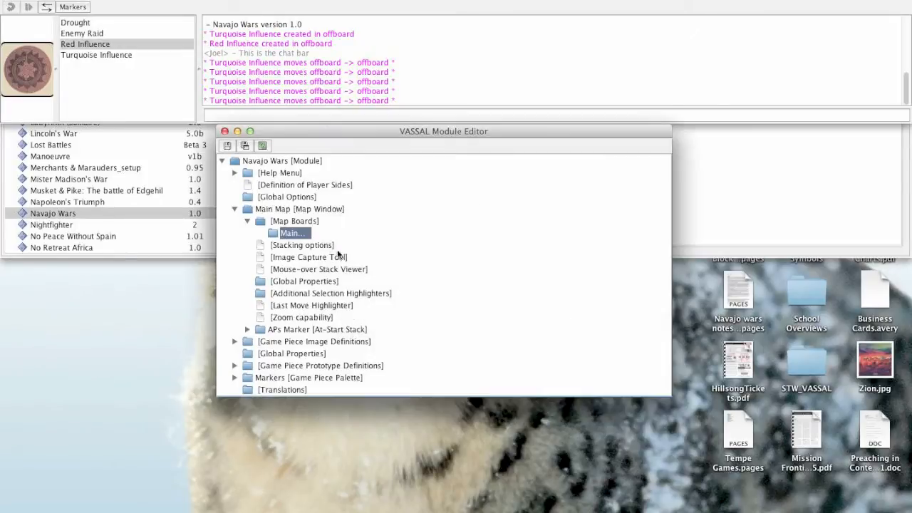
Add a Multi-zoned Grid to the Main Map board and expand it to show its contents.
{"action": "right_click", "coordinate": [276, 238]}
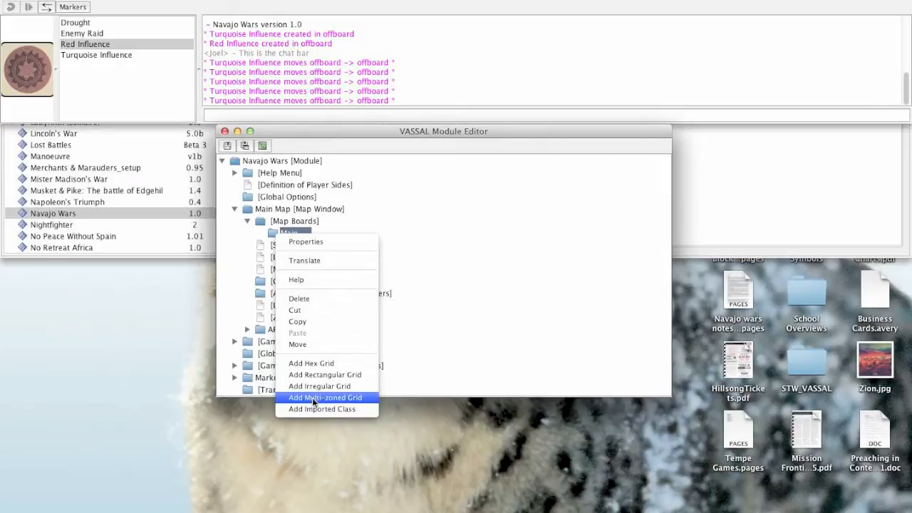
{"action": "left_click", "coordinate": [313, 399]}
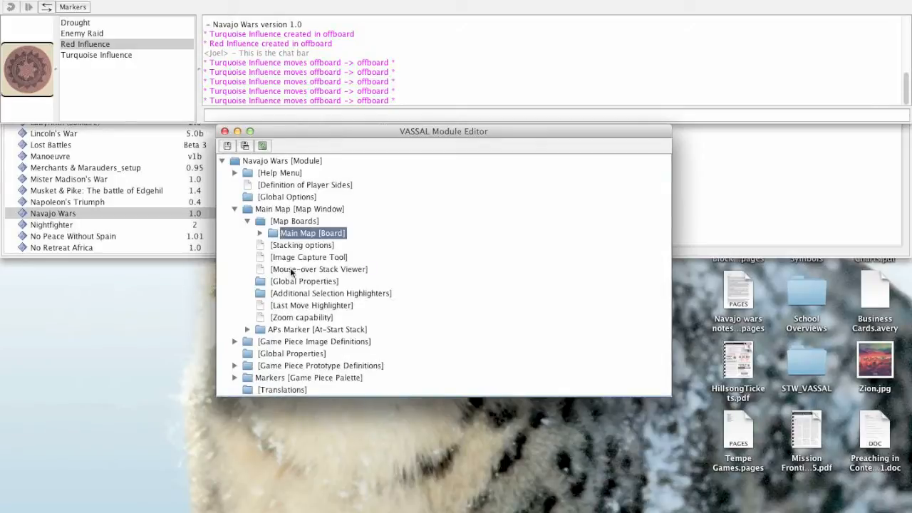
{"action": "left_click", "coordinate": [261, 233]}
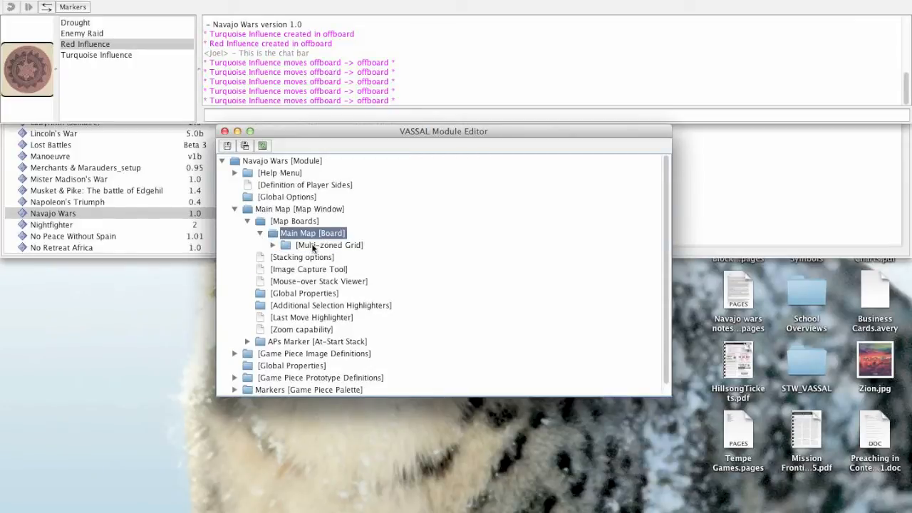
{"action": "left_click", "coordinate": [273, 245]}
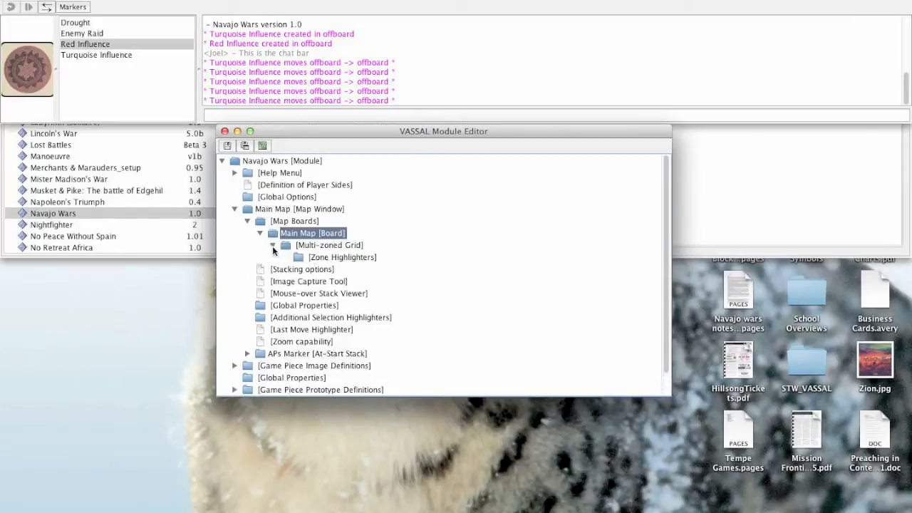
{"action": "left_click", "coordinate": [340, 258]}
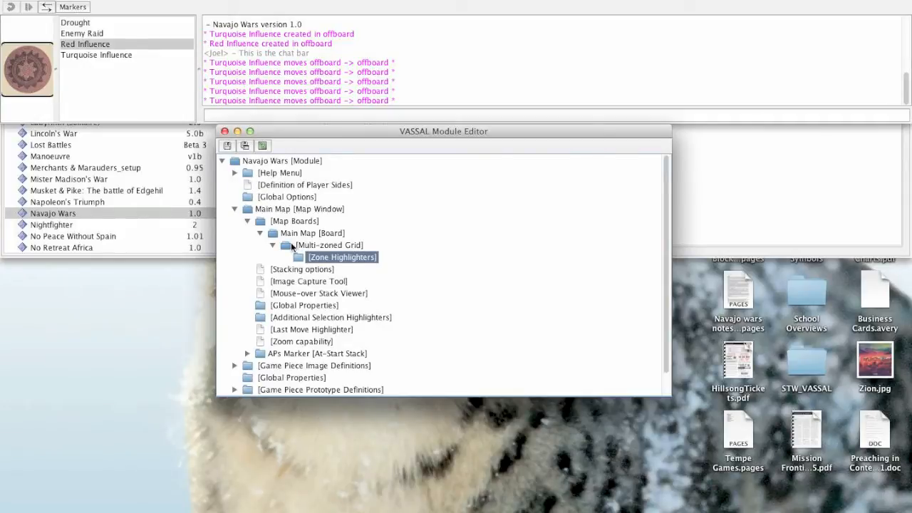
Add a new zone to the Main Map board's Multi-zoned Grid.
{"action": "right_click", "coordinate": [292, 246]}
{"action": "left_click", "coordinate": [288, 245]}
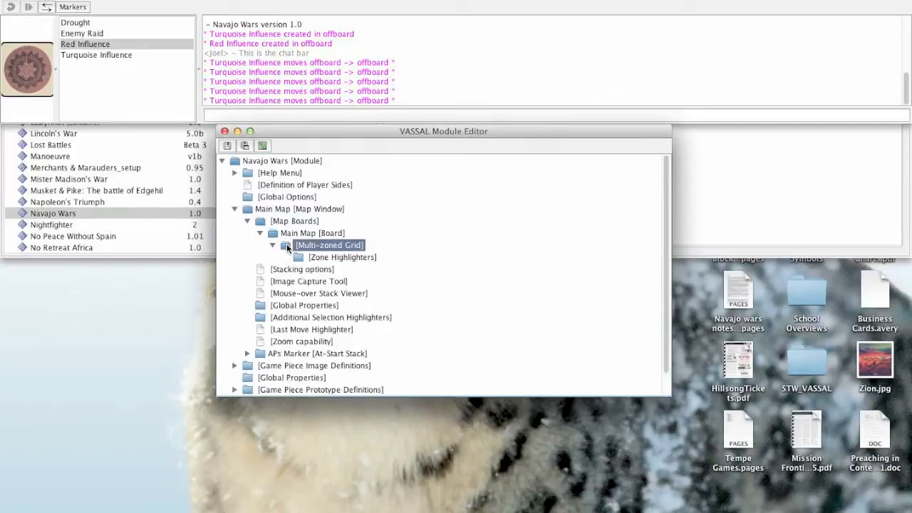
{"action": "right_click", "coordinate": [292, 245]}
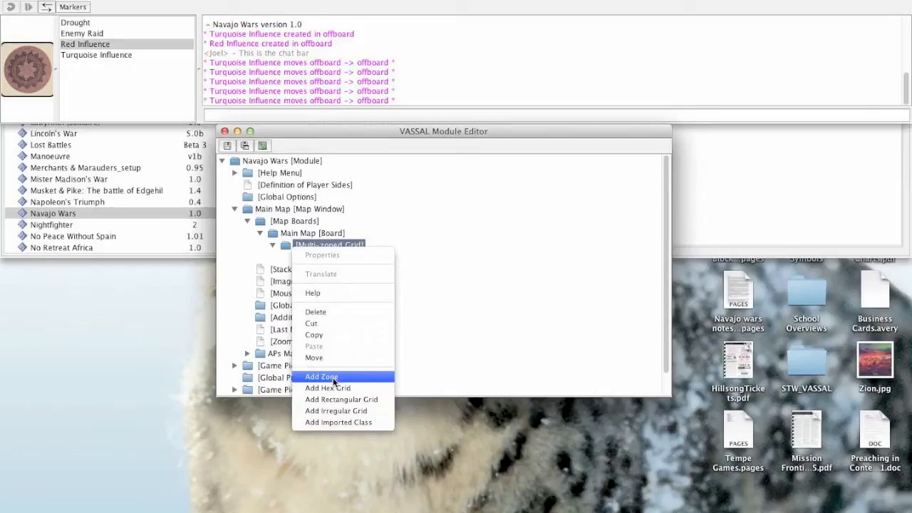
{"action": "left_click", "coordinate": [334, 378]}
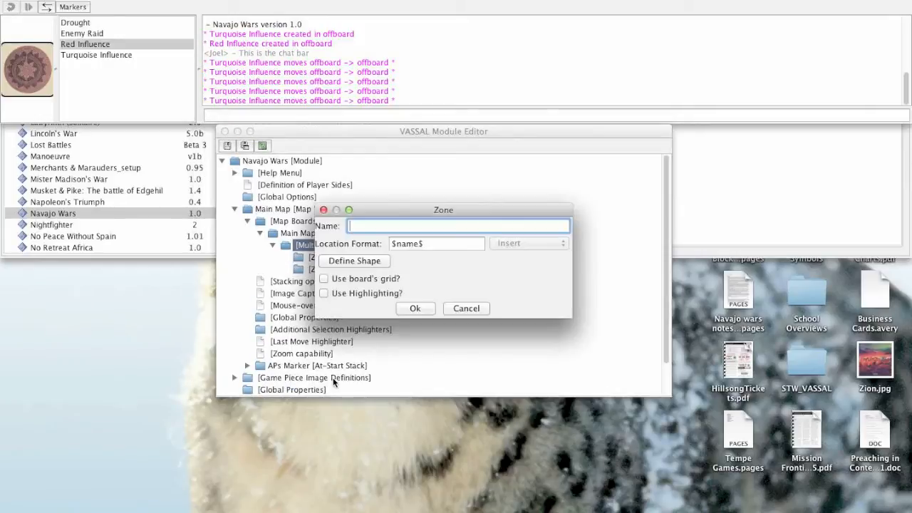
Start defining the zone's shape with individual points around the track's 0 box on the map.
{"action": "left_click", "coordinate": [364, 260]}
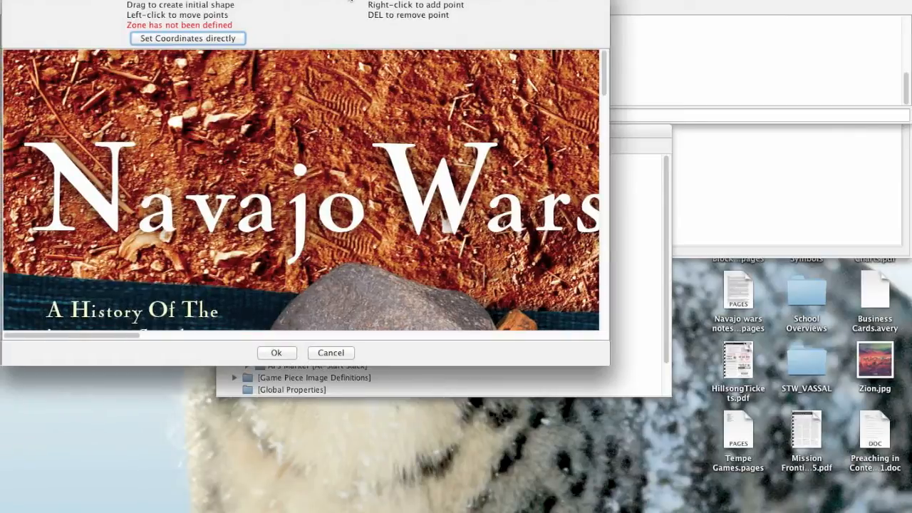
{"action": "scroll", "coordinate": [404, 224], "scroll_direction": "down", "scroll_amount": 10}
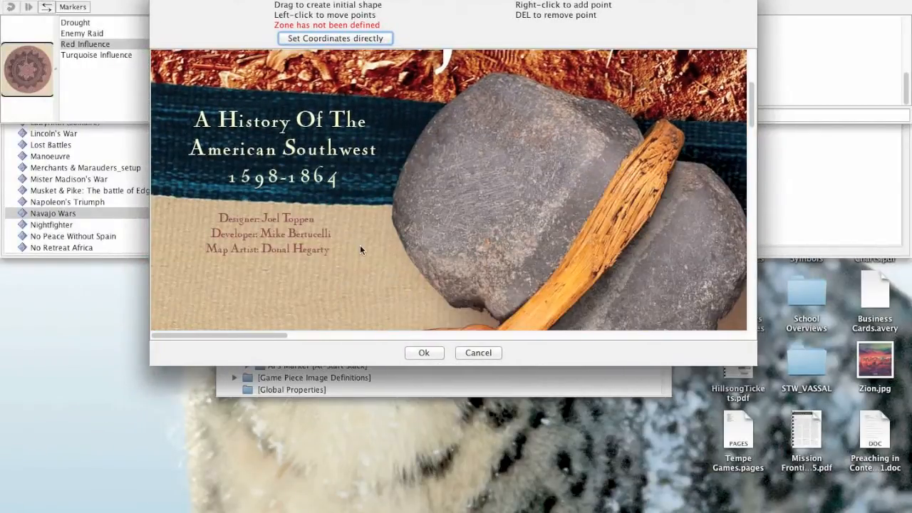
{"action": "scroll", "coordinate": [360, 245], "scroll_direction": "down", "scroll_amount": 10}
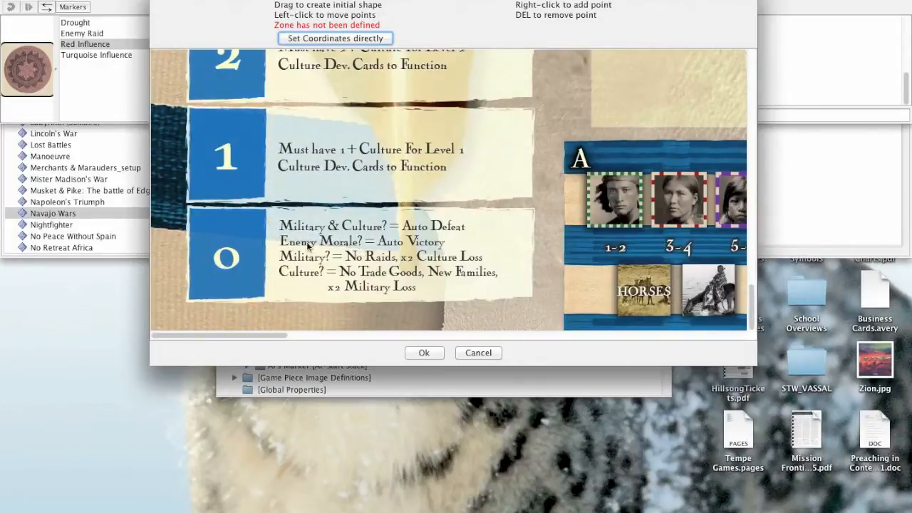
{"action": "left_click", "coordinate": [189, 205]}
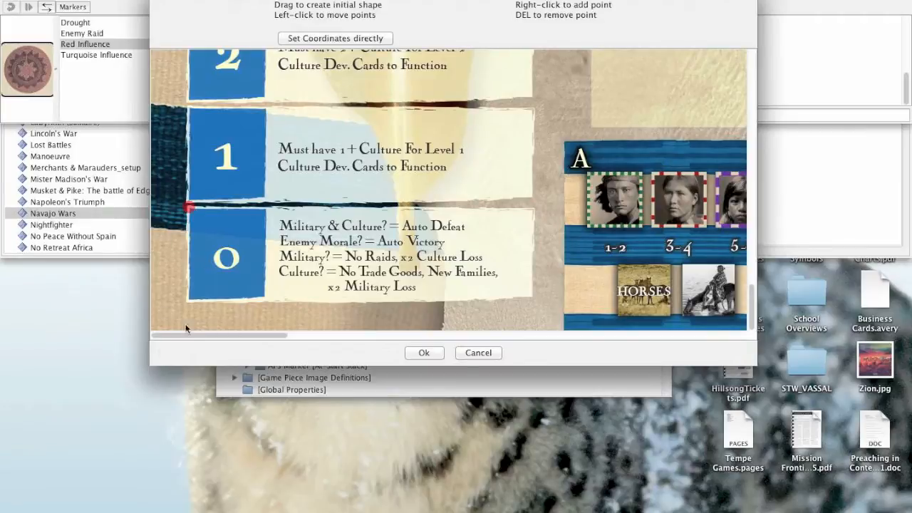
{"action": "left_click", "coordinate": [189, 299]}
{"action": "left_click_drag", "start_coordinate": [240, 302], "coordinate": [189, 299]}
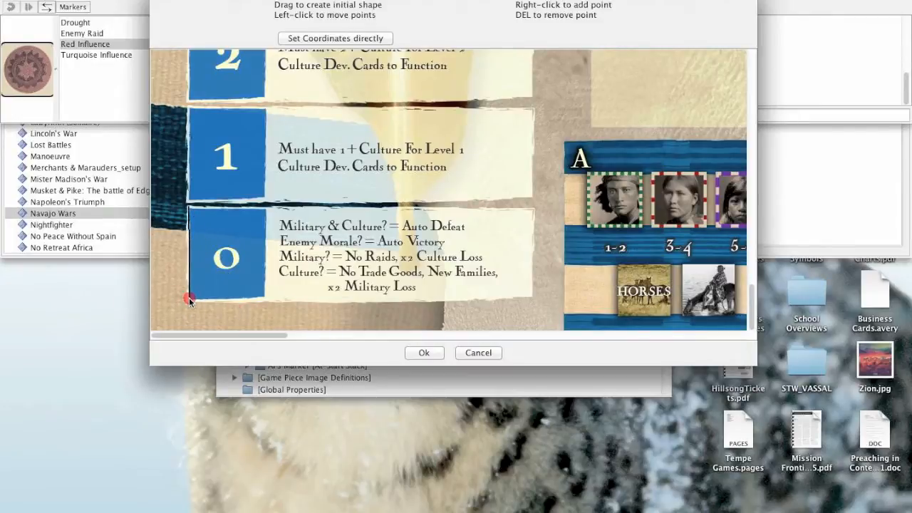
{"action": "right_click", "coordinate": [264, 305]}
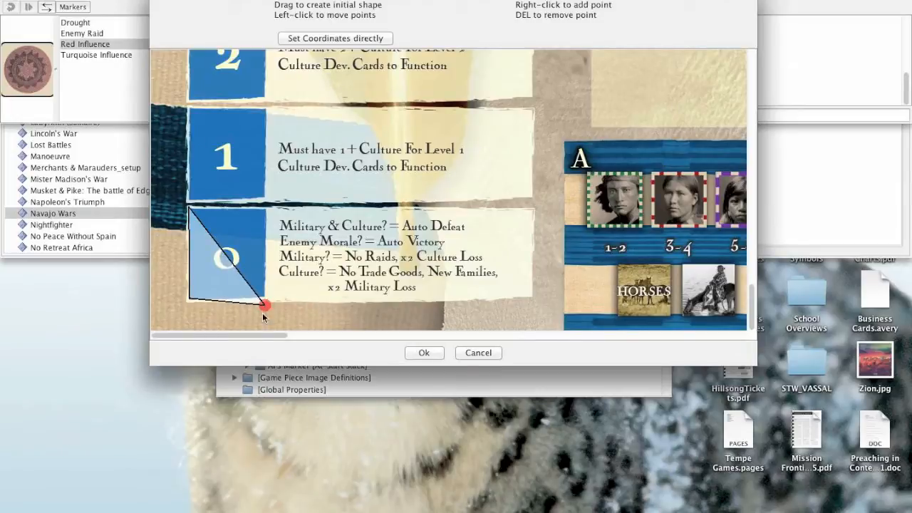
{"action": "left_click_drag", "start_coordinate": [264, 305], "coordinate": [512, 245]}
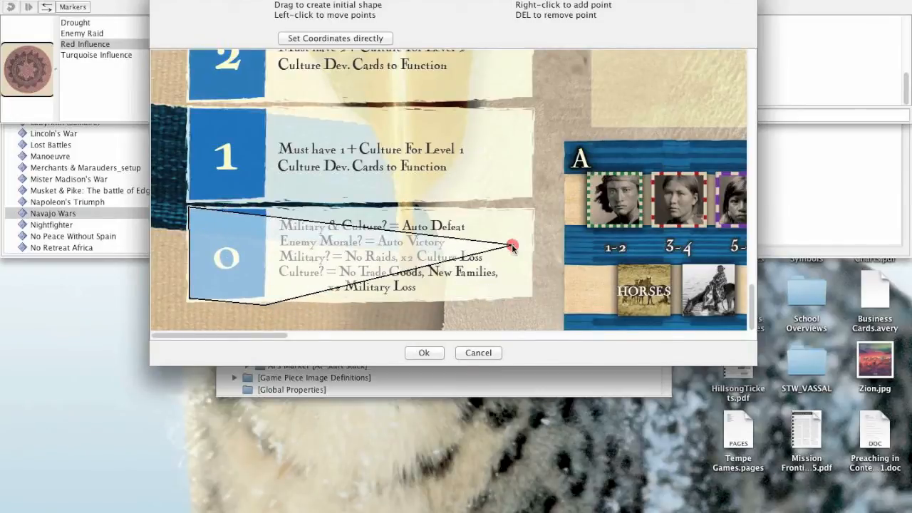
Extend the trial zone outline with additional points running across the track's 1 box.
{"action": "right_click", "coordinate": [459, 181]}
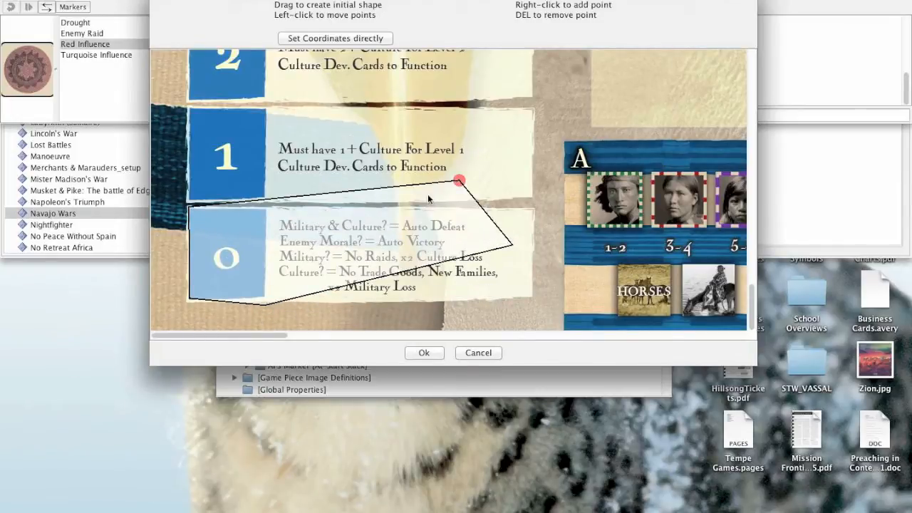
{"action": "right_click", "coordinate": [336, 194]}
{"action": "left_click_drag", "start_coordinate": [336, 194], "coordinate": [321, 113]}
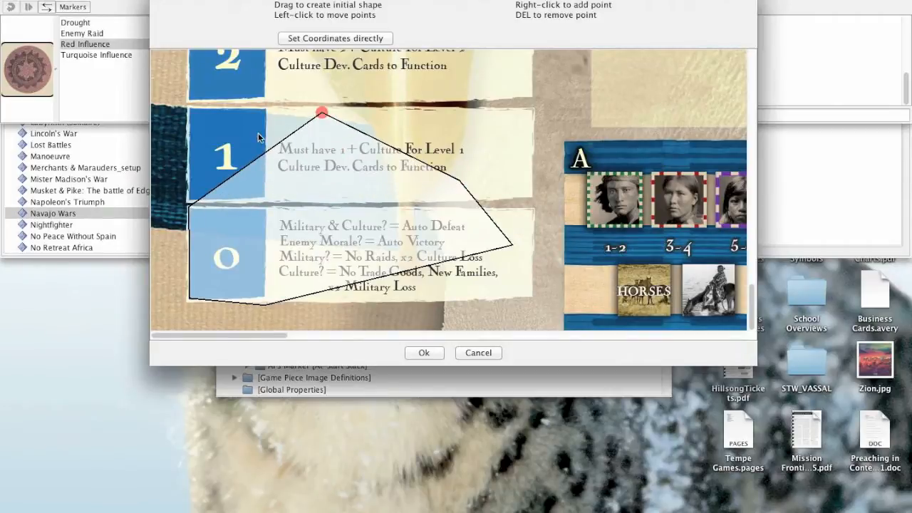
{"action": "right_click", "coordinate": [259, 134]}
{"action": "right_click", "coordinate": [248, 142]}
{"action": "left_click_drag", "start_coordinate": [248, 142], "coordinate": [206, 139]}
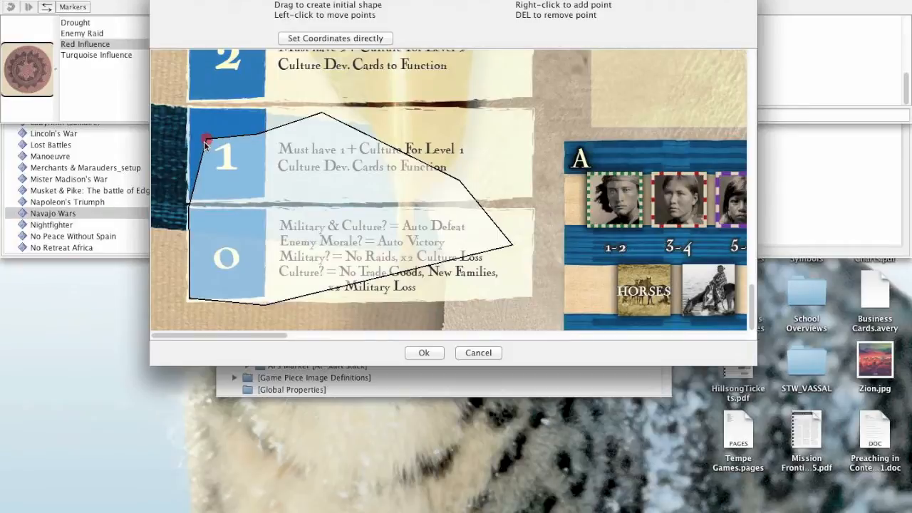
Delete the three trial outline points at the upper edge of the 1 box, working from the middle toward its number.
{"action": "left_click", "coordinate": [322, 113]}
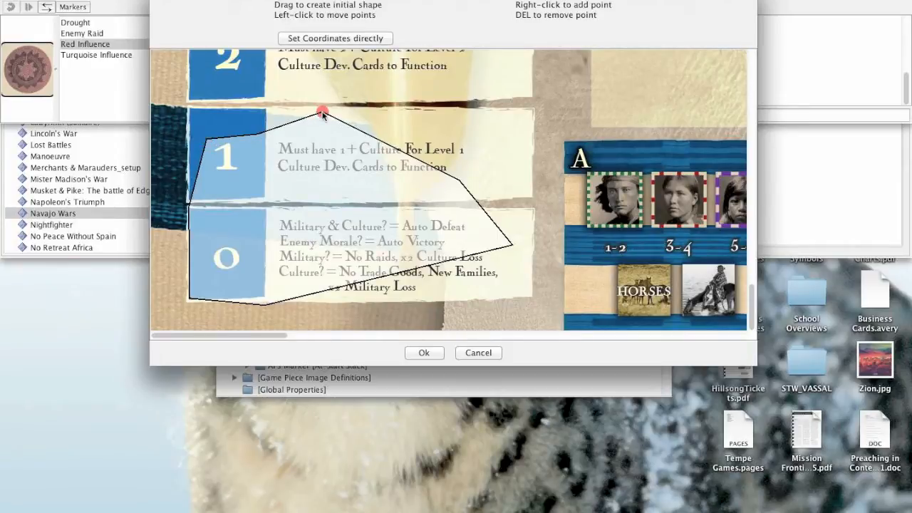
{"action": "key", "text": "Delete"}
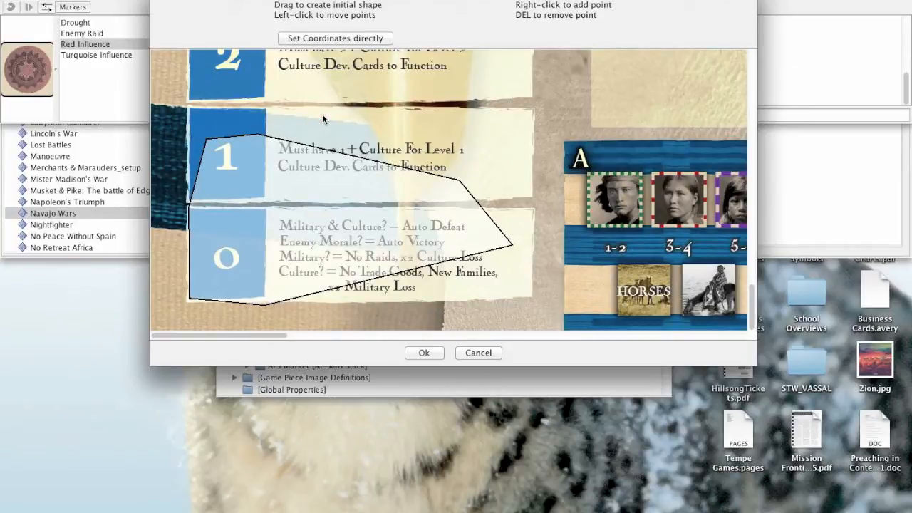
{"action": "left_click", "coordinate": [260, 134]}
{"action": "key", "text": "Delete"}
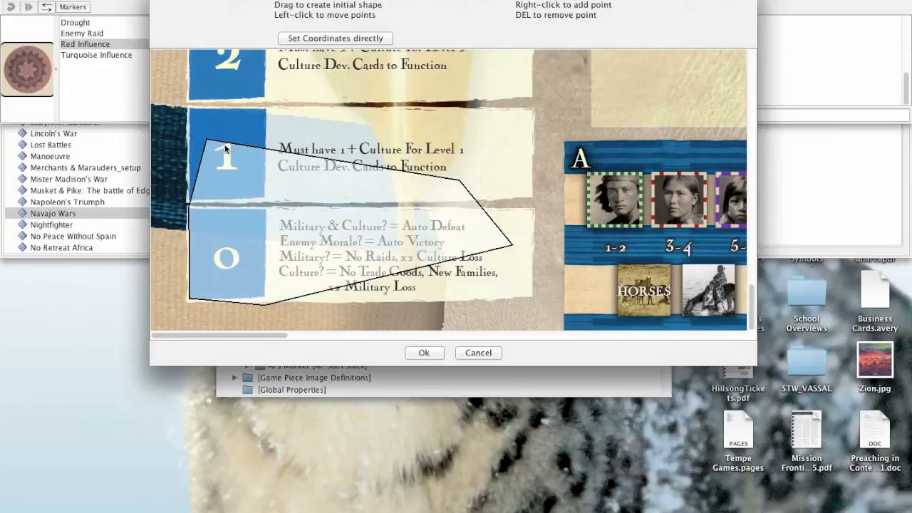
{"action": "left_click", "coordinate": [208, 141]}
{"action": "key", "text": "Delete"}
Reshape the trial outline by moving its remaining points over the 1 and 2 boxes, and discard the shape.
{"action": "left_click_drag", "start_coordinate": [456, 182], "coordinate": [288, 89]}
{"action": "mouse_move", "coordinate": [512, 246]}
{"action": "left_mouse_down"}
{"action": "mouse_move", "coordinate": [380, 88]}
{"action": "mouse_move", "coordinate": [346, 135]}
{"action": "mouse_move", "coordinate": [352, 95]}
{"action": "mouse_move", "coordinate": [356, 147]}
{"action": "mouse_move", "coordinate": [404, 100]}
{"action": "mouse_move", "coordinate": [365, 157]}
{"action": "mouse_move", "coordinate": [337, 75]}
{"action": "left_mouse_up"}
{"action": "left_click_drag", "start_coordinate": [364, 156], "coordinate": [427, 188]}
{"action": "left_click_drag", "start_coordinate": [382, 82], "coordinate": [467, 128]}
{"action": "left_click_drag", "start_coordinate": [338, 76], "coordinate": [434, 108]}
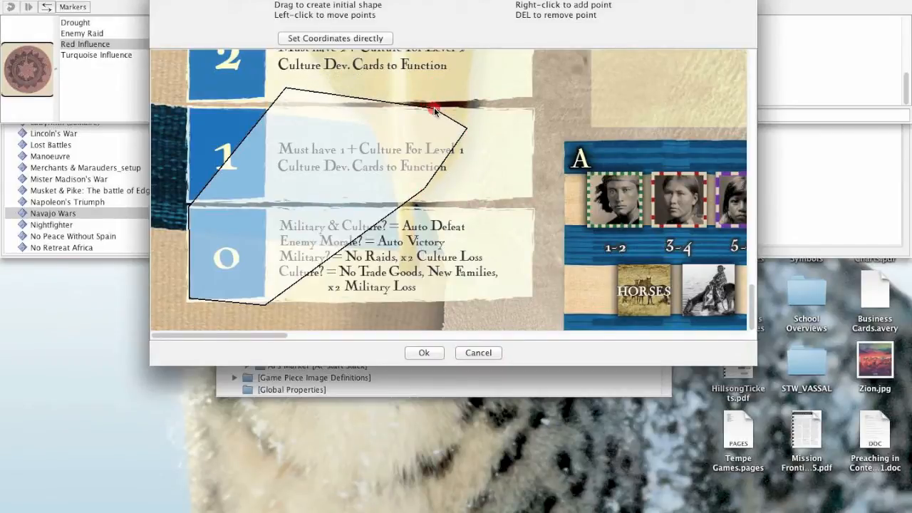
{"action": "left_click_drag", "start_coordinate": [434, 108], "coordinate": [381, 101]}
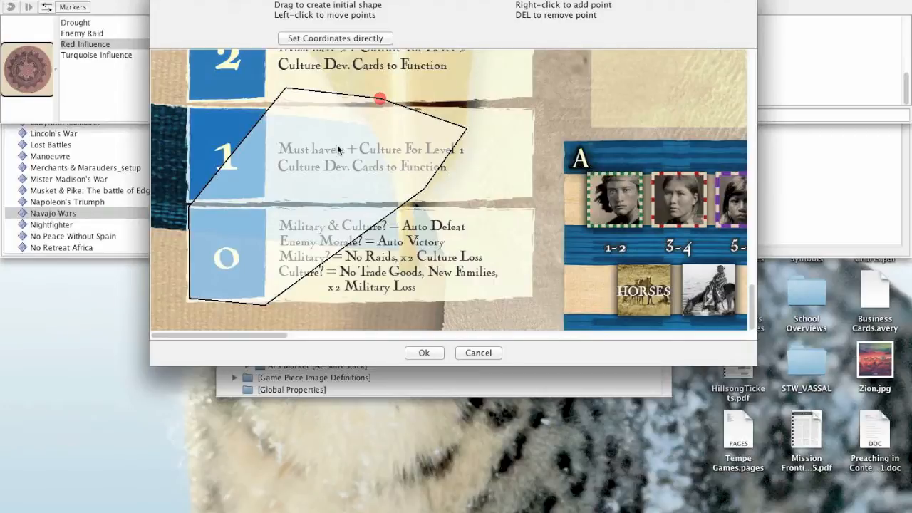
{"action": "left_click", "coordinate": [478, 354]}
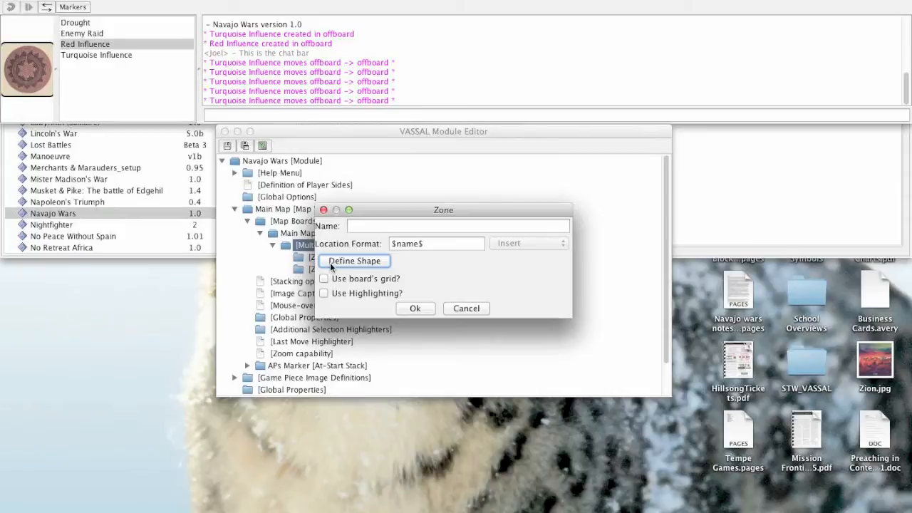
Define the zone's shape as a rectangle enclosing the whole 0 box on the track.
{"action": "left_click", "coordinate": [355, 261]}
{"action": "scroll", "coordinate": [284, 263], "scroll_direction": "down", "scroll_amount": 10}
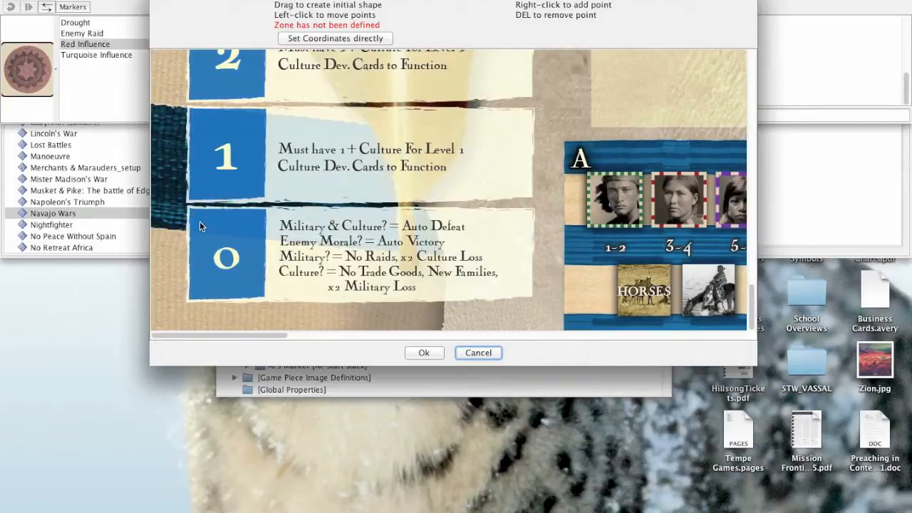
{"action": "mouse_move", "coordinate": [187, 206]}
{"action": "left_mouse_down"}
{"action": "mouse_move", "coordinate": [233, 259]}
{"action": "mouse_move", "coordinate": [410, 297]}
{"action": "mouse_move", "coordinate": [533, 301]}
{"action": "left_mouse_up"}
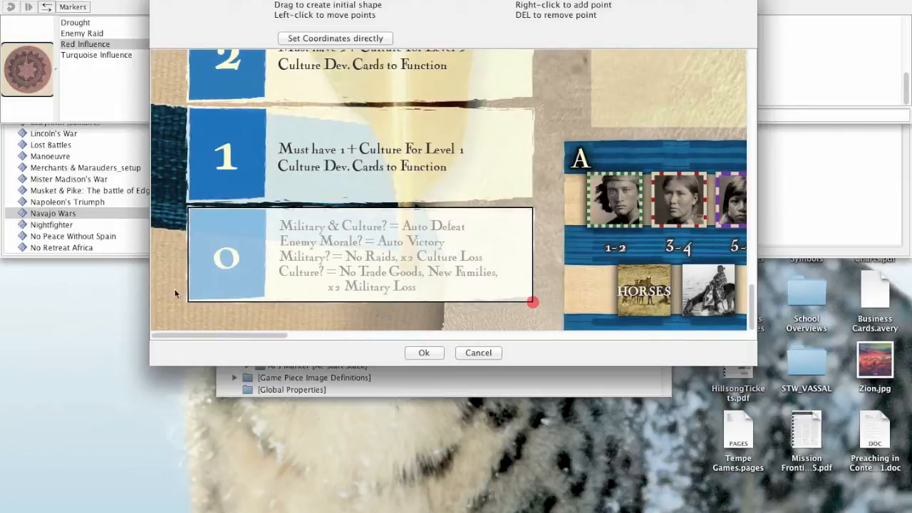
{"action": "left_click", "coordinate": [424, 353]}
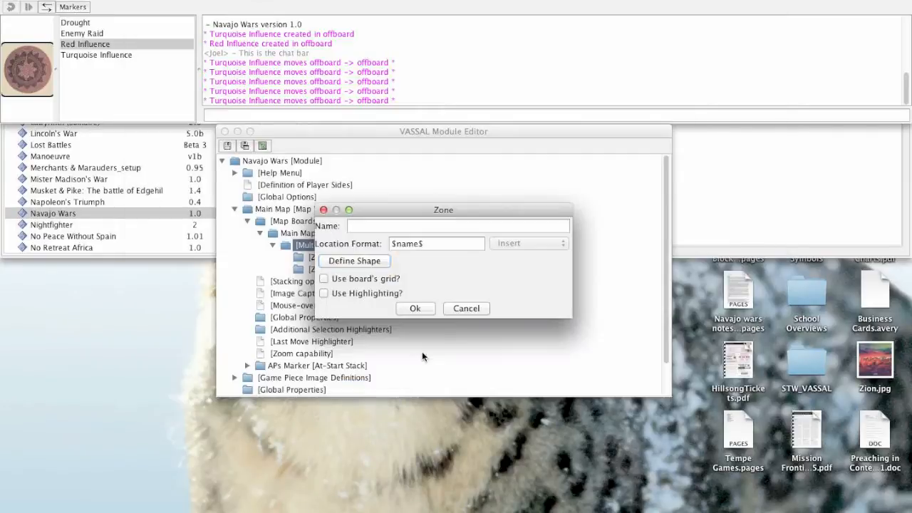
Name the new zone 0 and save its properties.
{"action": "left_click", "coordinate": [387, 226]}
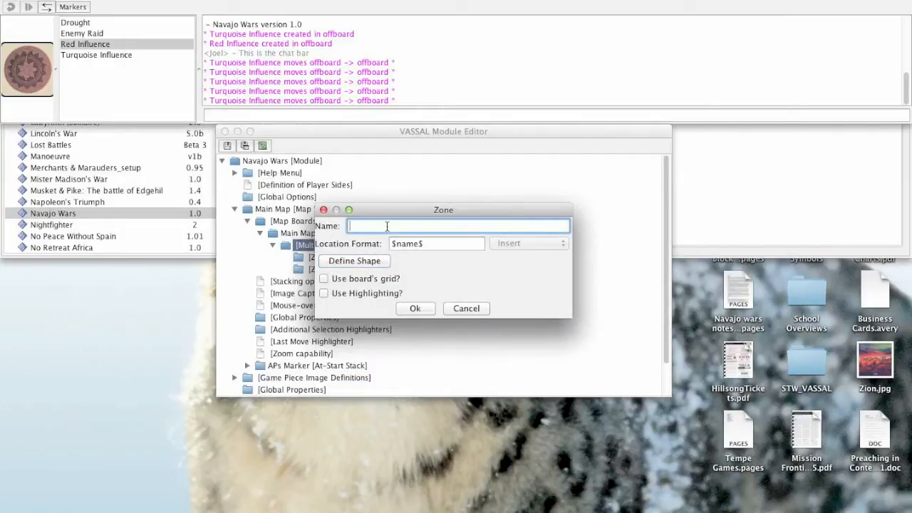
{"action": "type", "text": "0"}
{"action": "left_click", "coordinate": [414, 308]}
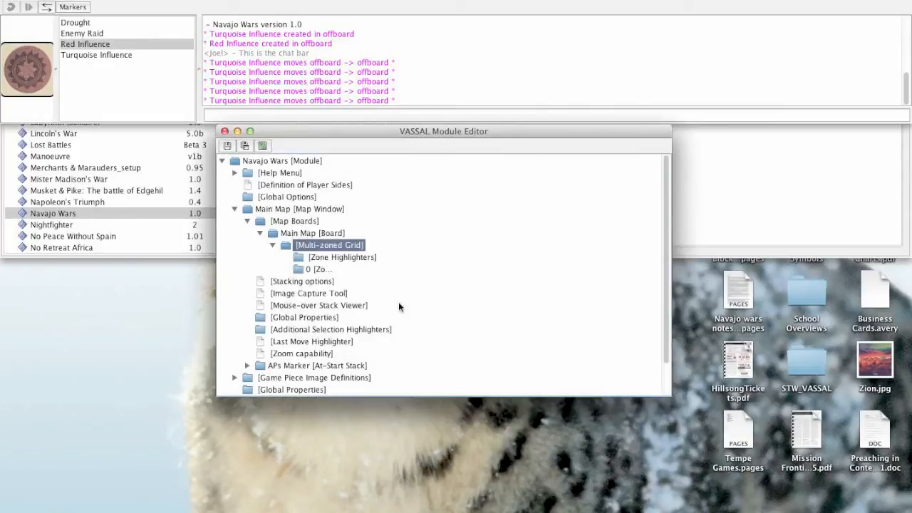
Add a new zone to the Main Map board's multi-zoned grid and name it 1.
{"action": "right_click", "coordinate": [314, 249]}
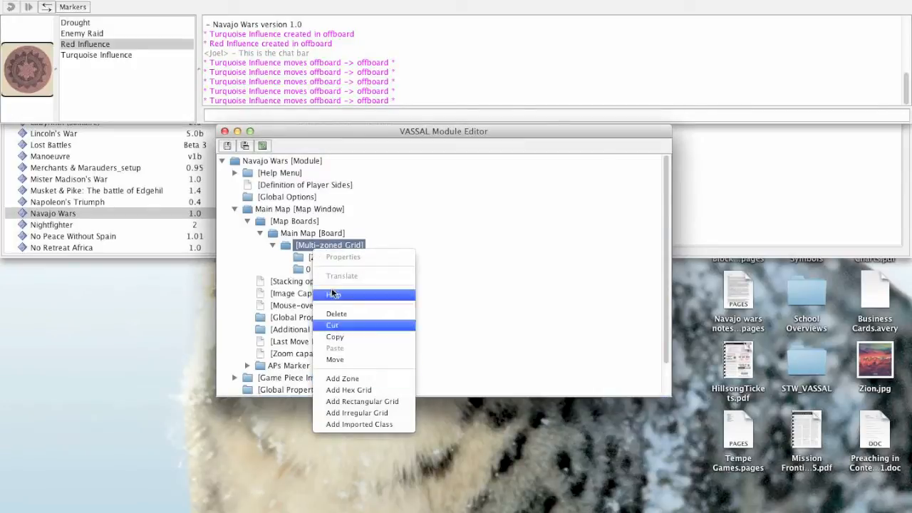
{"action": "right_click", "coordinate": [310, 247]}
{"action": "left_click", "coordinate": [339, 374]}
{"action": "type", "text": "1"}
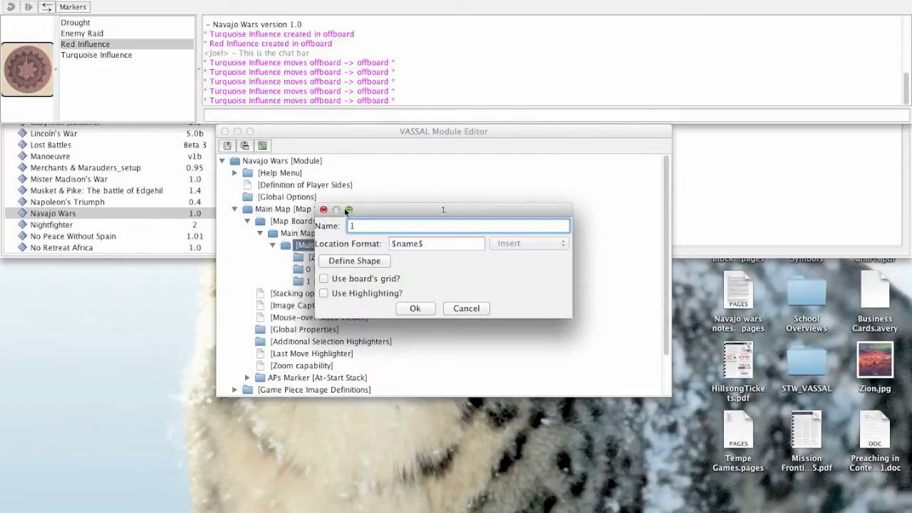
Define the zone's shape as a rectangle enclosing the whole 1 box on the track, and save the zone.
{"action": "left_click", "coordinate": [354, 260]}
{"action": "scroll", "coordinate": [180, 185], "scroll_direction": "down", "scroll_amount": 20}
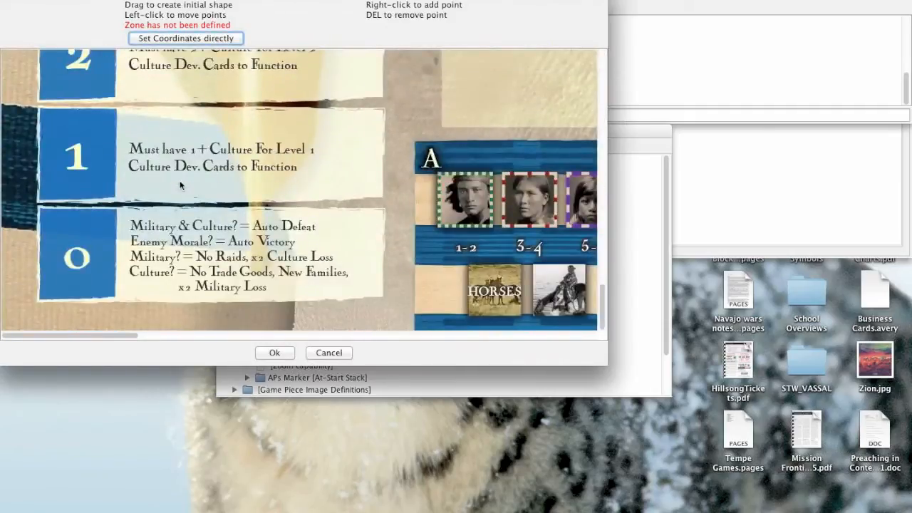
{"action": "left_click_drag", "start_coordinate": [39, 104], "coordinate": [382, 199]}
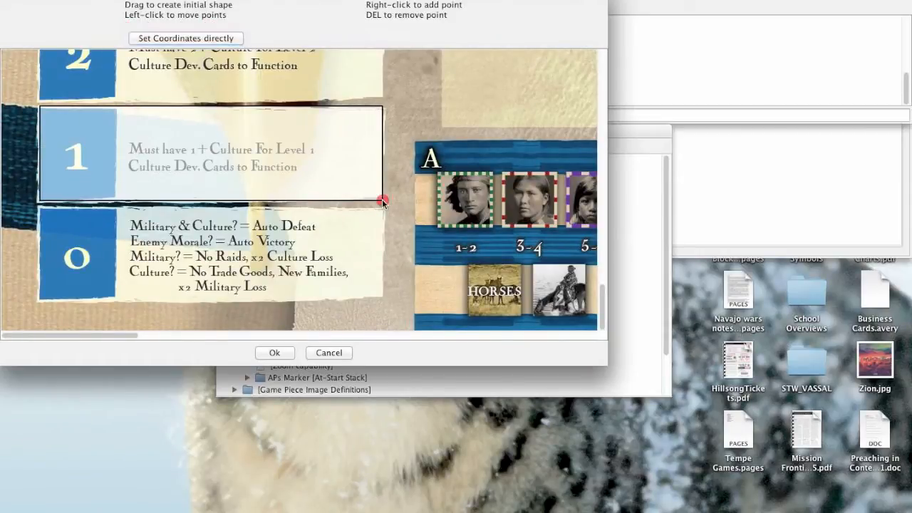
{"action": "left_click", "coordinate": [274, 353]}
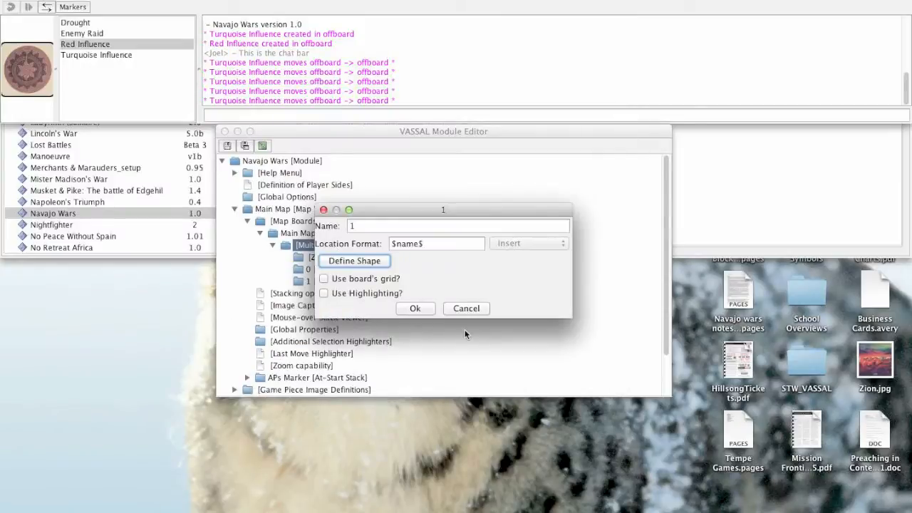
{"action": "left_click", "coordinate": [412, 307]}
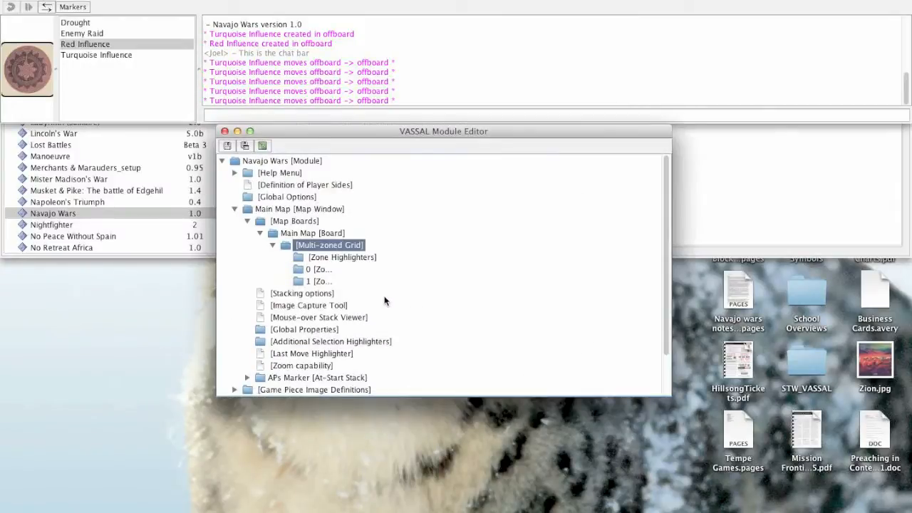
Start a new game and join it as observer.
{"action": "left_click", "coordinate": [188, 44]}
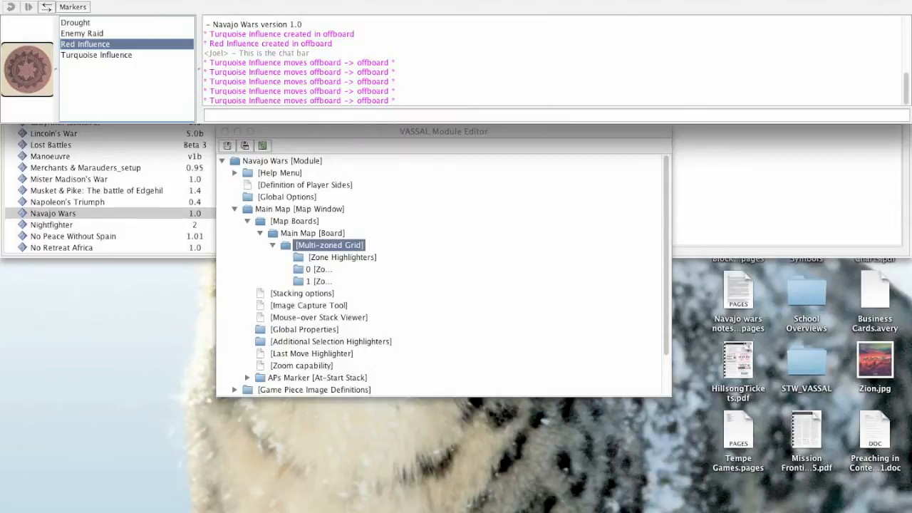
{"action": "left_click", "coordinate": [107, 0]}
{"action": "left_click", "coordinate": [136, 0]}
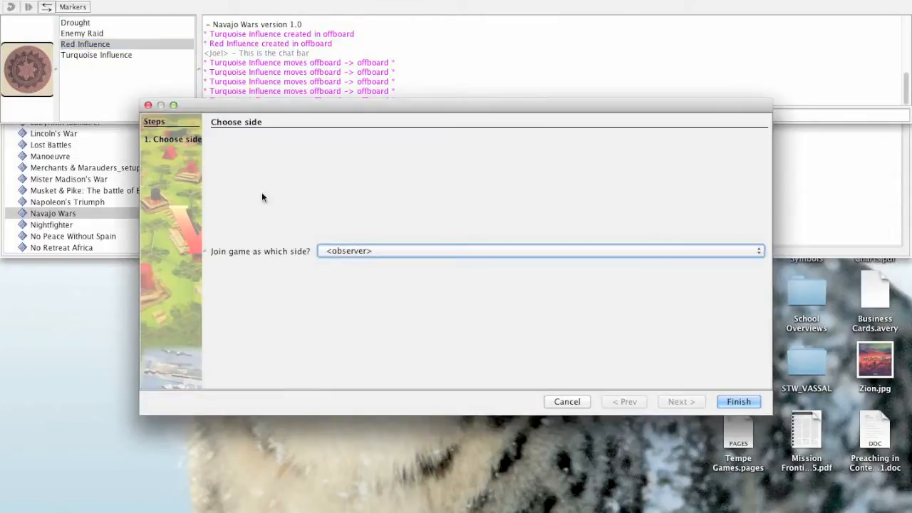
{"action": "left_click", "coordinate": [749, 400]}
Test the zones by moving the APs marker from the 3 box to the 1 box and on to the 0 box.
{"action": "scroll", "coordinate": [252, 269], "scroll_direction": "down", "scroll_amount": 5}
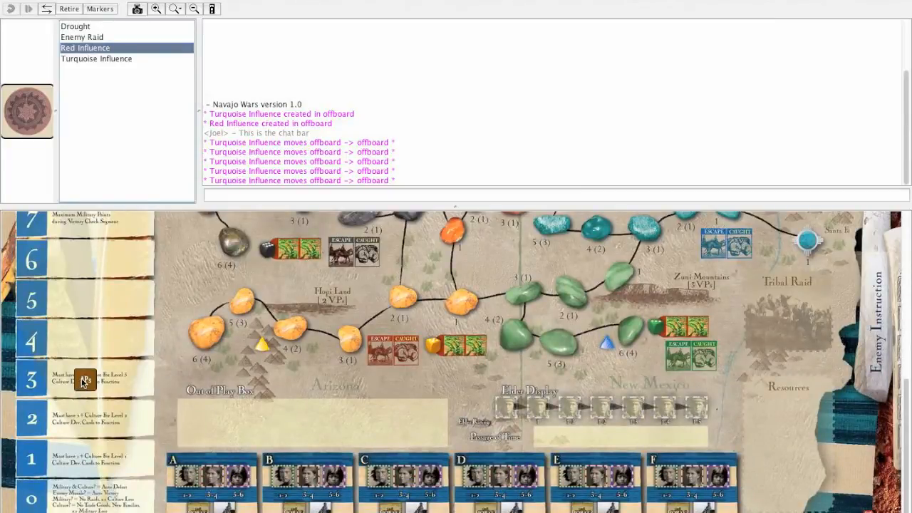
{"action": "left_click_drag", "start_coordinate": [84, 382], "coordinate": [87, 459]}
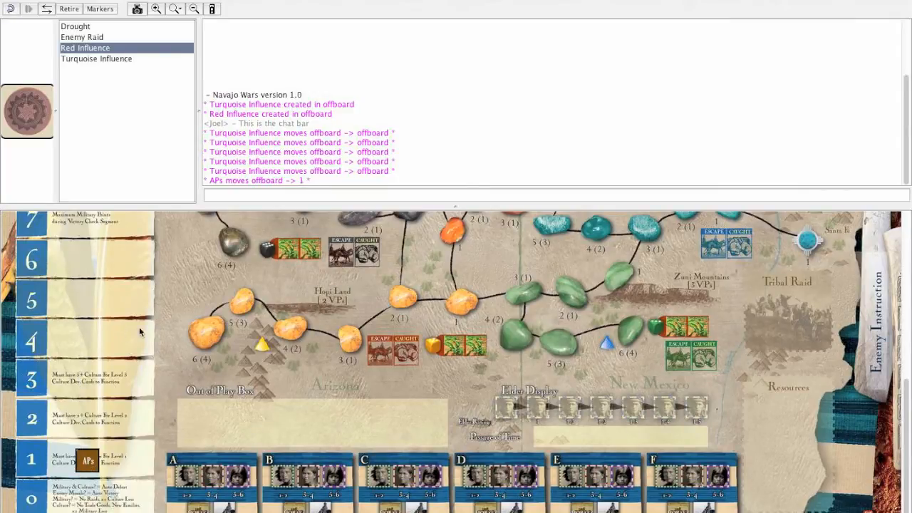
{"action": "left_click_drag", "start_coordinate": [84, 462], "coordinate": [87, 496]}
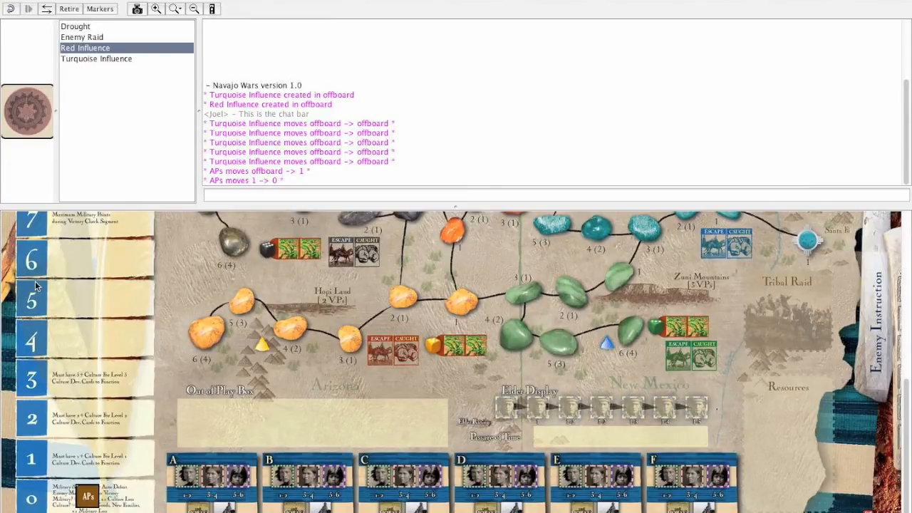
Close the test game without saving it.
{"action": "scroll", "coordinate": [36, 286], "scroll_direction": "up", "scroll_amount": 6}
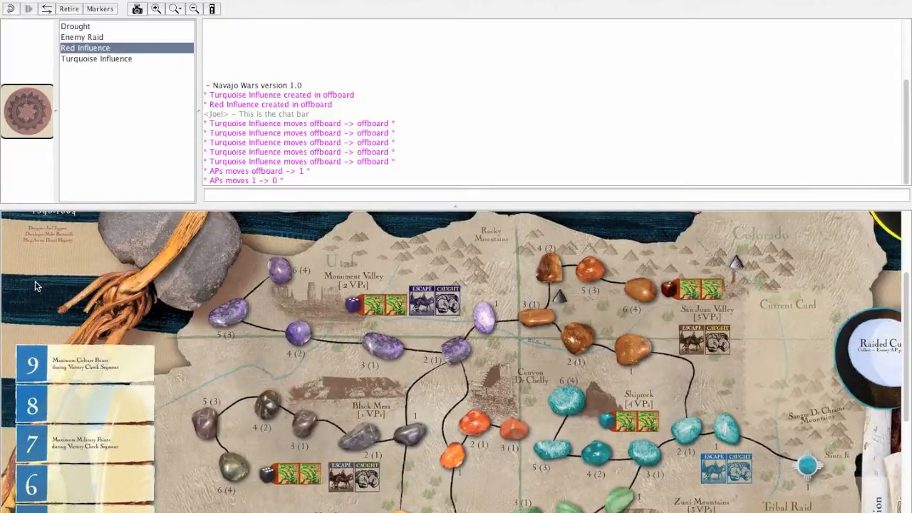
{"action": "scroll", "coordinate": [35, 286], "scroll_direction": "up", "scroll_amount": 1}
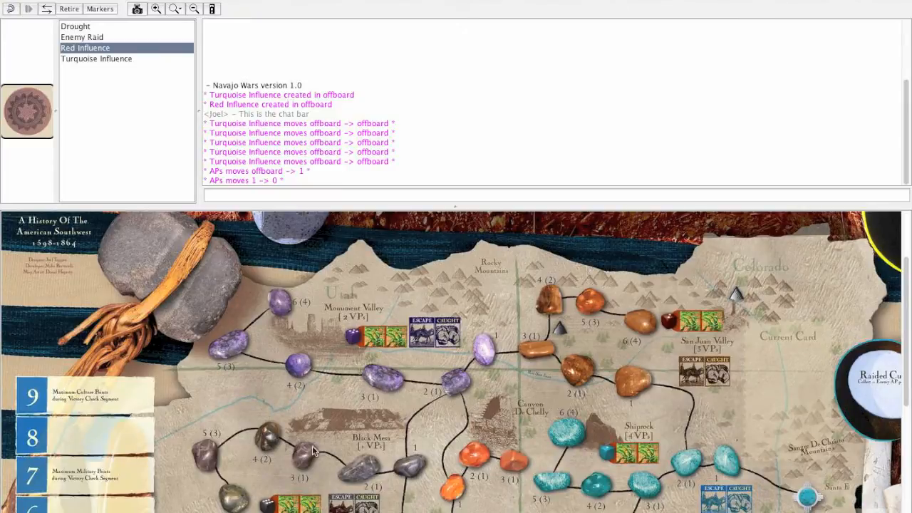
{"action": "left_click", "coordinate": [117, 2]}
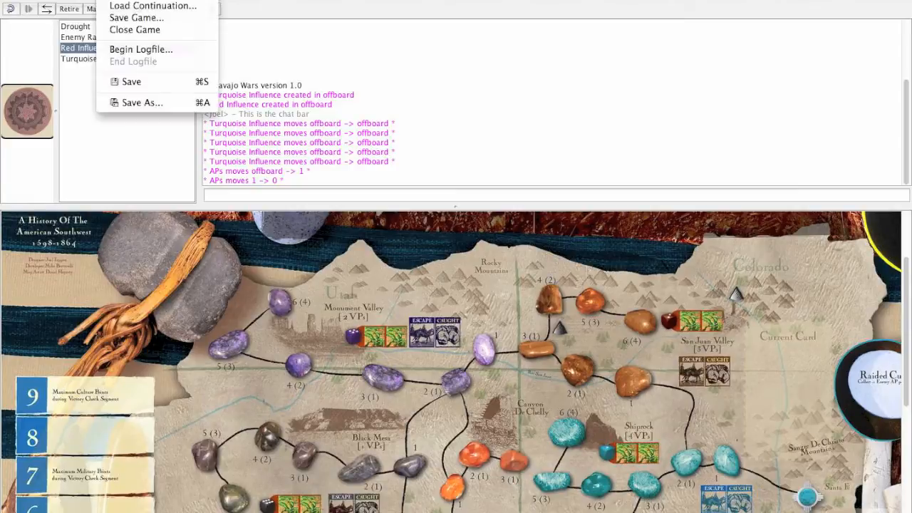
{"action": "left_click", "coordinate": [122, 31]}
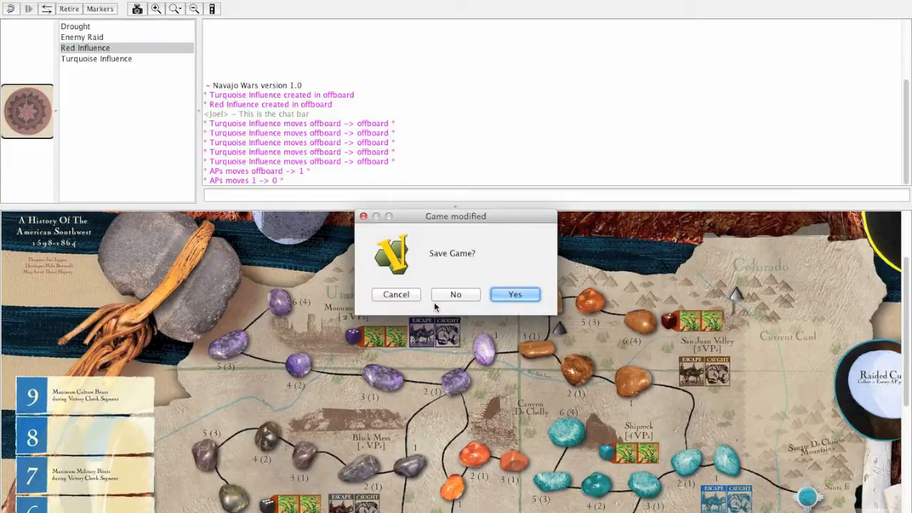
{"action": "left_click", "coordinate": [436, 297]}
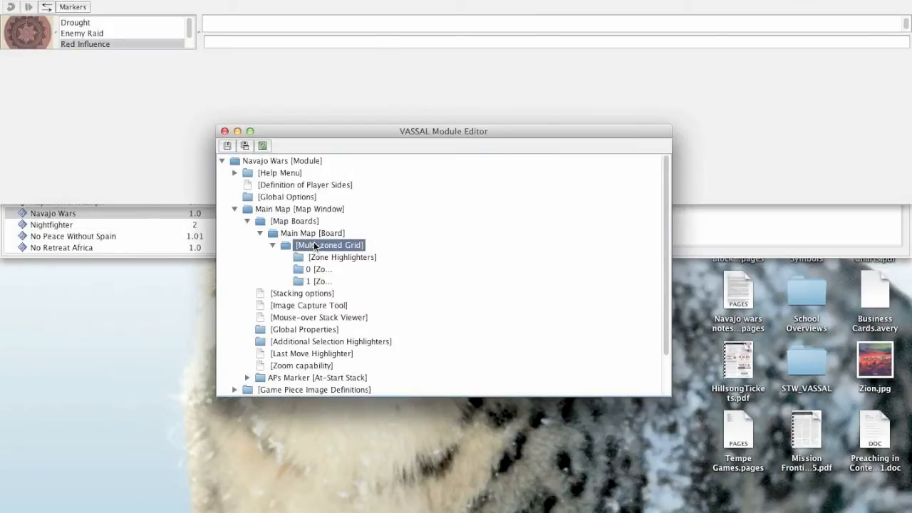
Add another zone to the multi-zoned grid and name it Shiprock.
{"action": "right_click", "coordinate": [314, 246]}
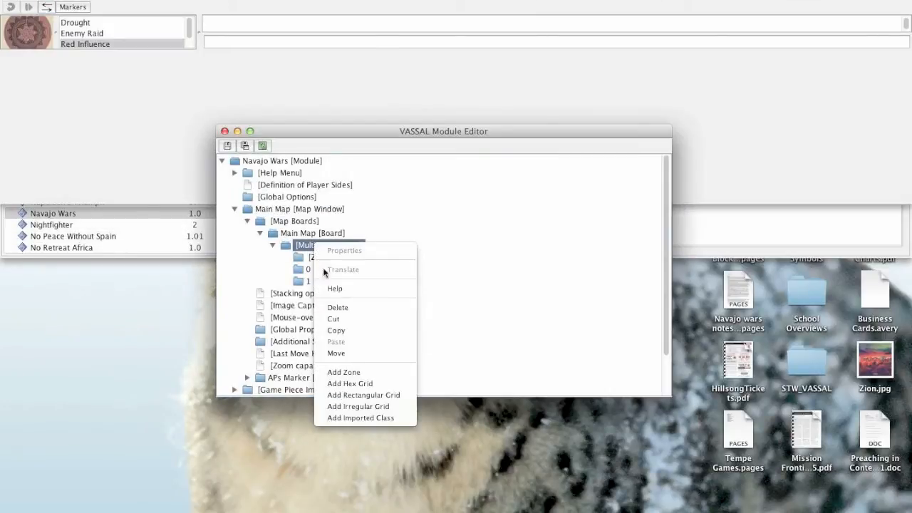
{"action": "left_click", "coordinate": [344, 373]}
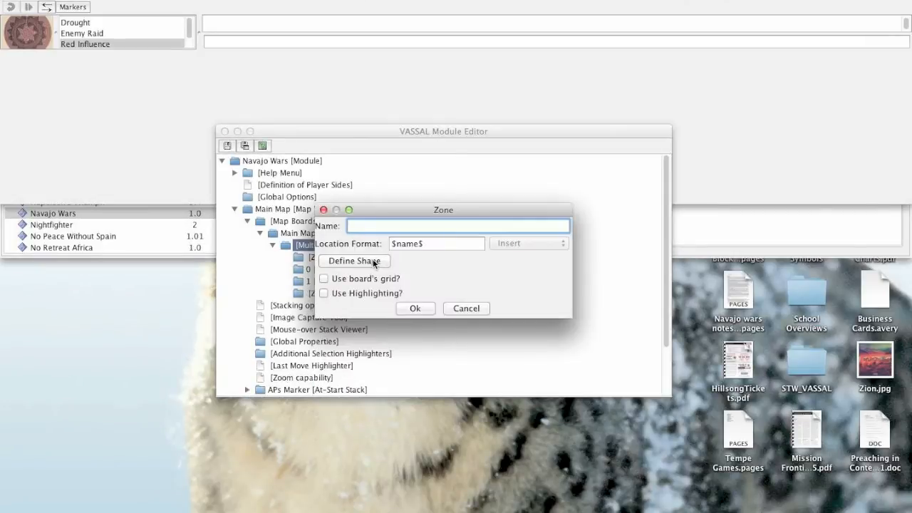
{"action": "type", "text": "Shiprock"}
Enlarge the shape editor and draw an initial rectangle over the Shiprock territory, covering its turquoise stones and most of the Escape and Caught boxes.
{"action": "left_click", "coordinate": [373, 259]}
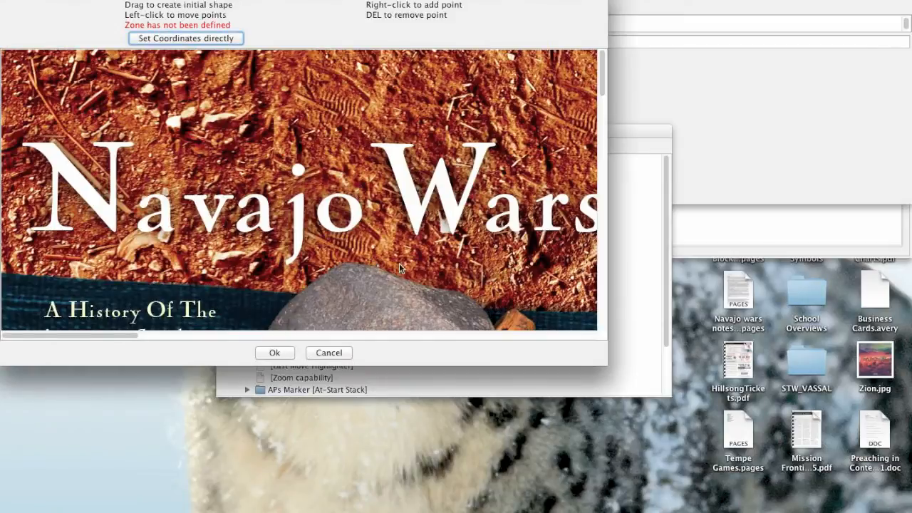
{"action": "scroll", "coordinate": [409, 243], "scroll_direction": "down", "scroll_amount": 5}
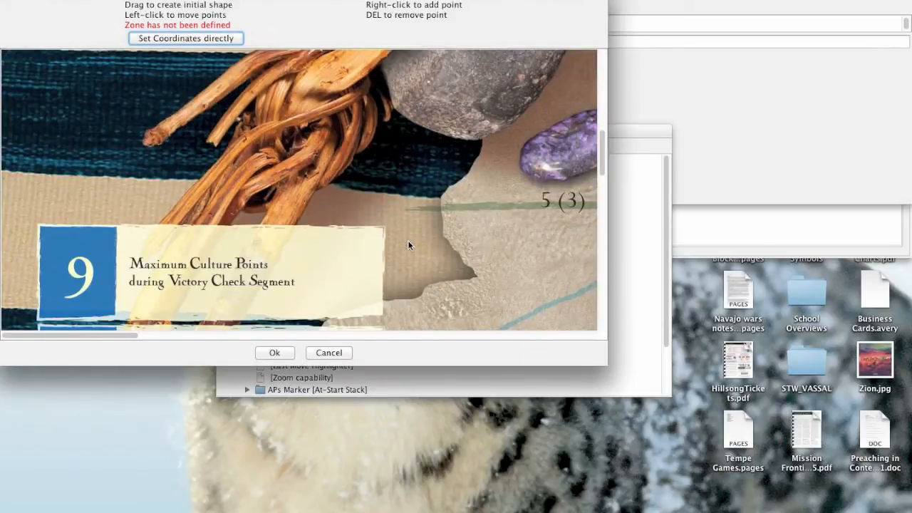
{"action": "scroll", "coordinate": [409, 245], "scroll_direction": "right", "scroll_amount": 15}
{"action": "scroll", "coordinate": [409, 245], "scroll_direction": "right", "scroll_amount": 5}
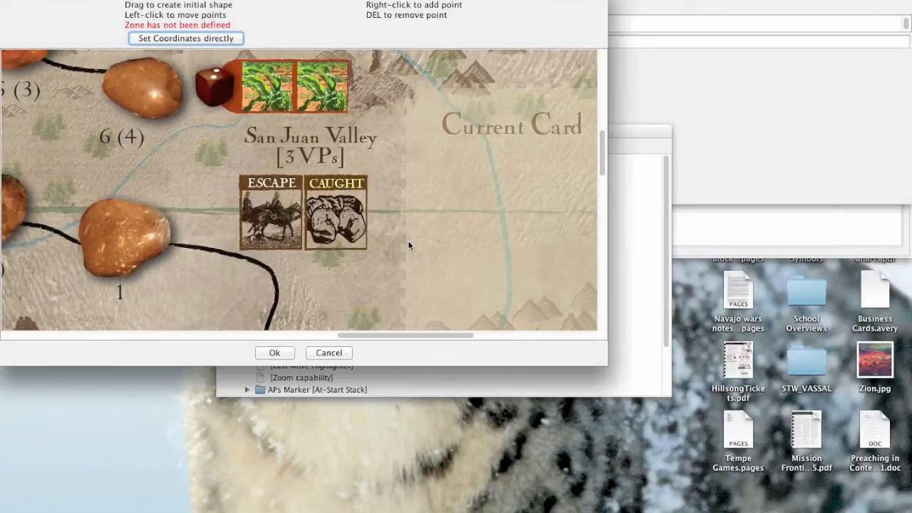
{"action": "scroll", "coordinate": [409, 245], "scroll_direction": "down", "scroll_amount": 10}
{"action": "scroll", "coordinate": [409, 245], "scroll_direction": "down", "scroll_amount": 3}
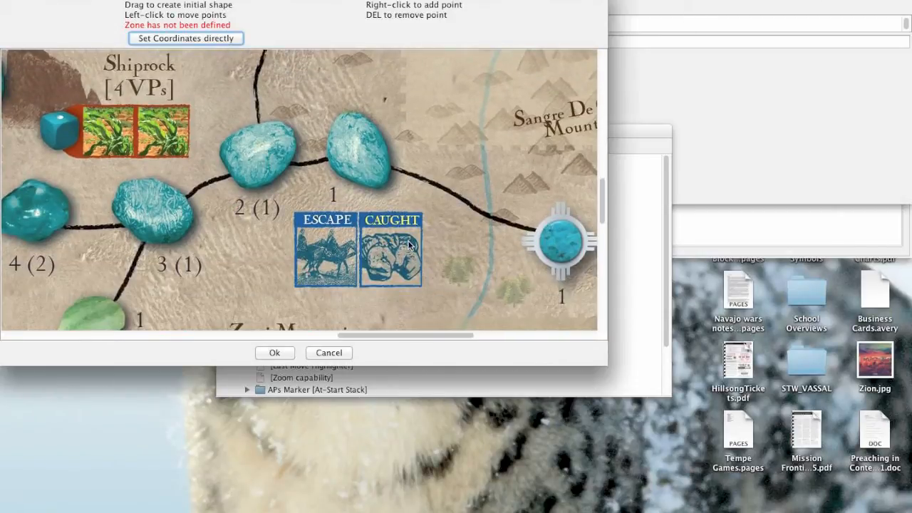
{"action": "scroll", "coordinate": [409, 246], "scroll_direction": "left", "scroll_amount": 5}
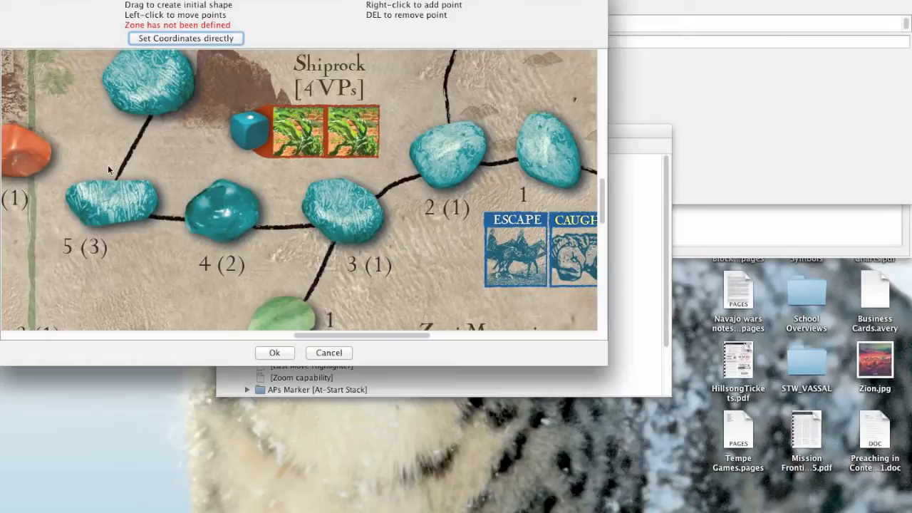
{"action": "left_click_drag", "start_coordinate": [600, 361], "coordinate": [863, 488]}
{"action": "scroll", "coordinate": [295, 218], "scroll_direction": "up", "scroll_amount": 5}
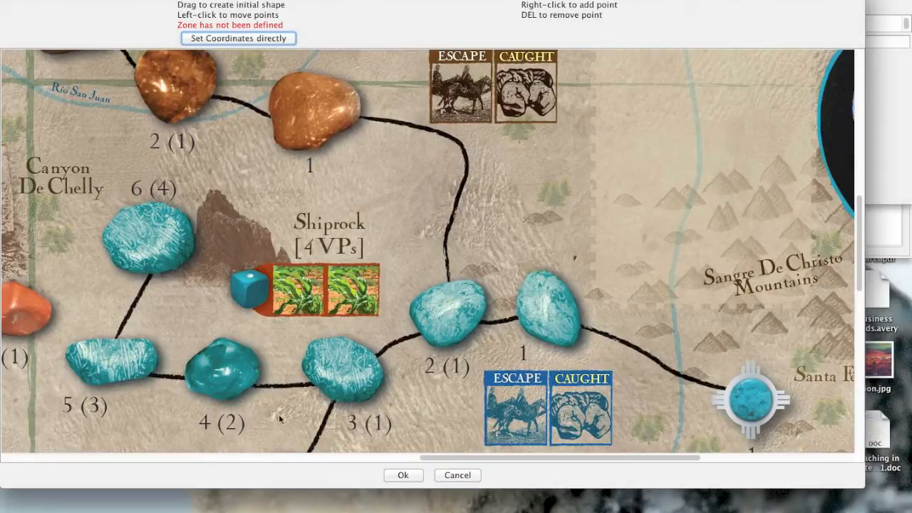
{"action": "left_click_drag", "start_coordinate": [75, 173], "coordinate": [669, 431]}
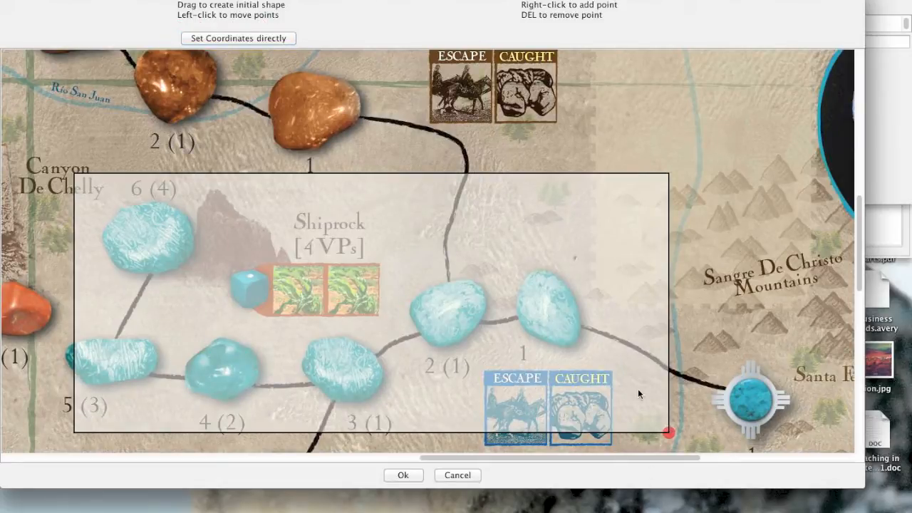
Fit the outline's western side around the 5 (3) and 6 (4) stones and pull its southeast corner in toward the 3 (1) stone.
{"action": "left_click_drag", "start_coordinate": [74, 174], "coordinate": [96, 166]}
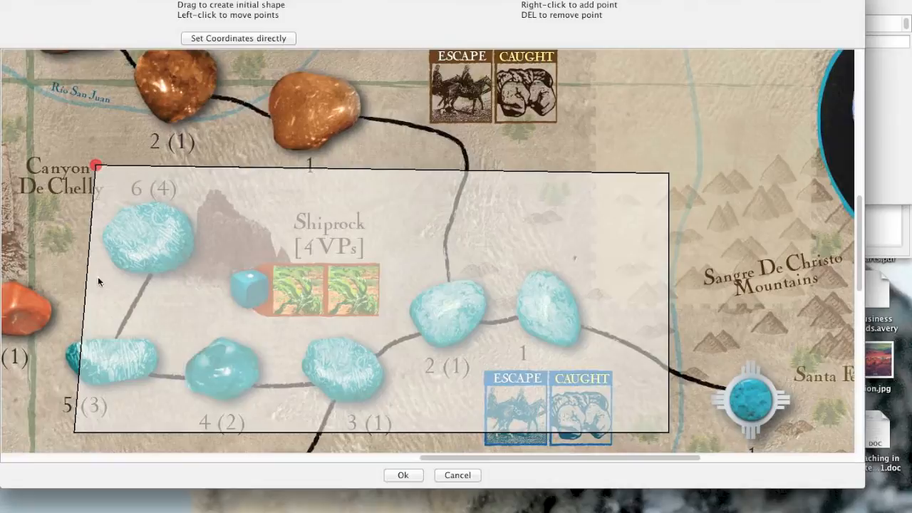
{"action": "left_click_drag", "start_coordinate": [74, 433], "coordinate": [78, 355]}
{"action": "left_click_drag", "start_coordinate": [74, 264], "coordinate": [58, 351]}
{"action": "left_click_drag", "start_coordinate": [665, 338], "coordinate": [428, 343]}
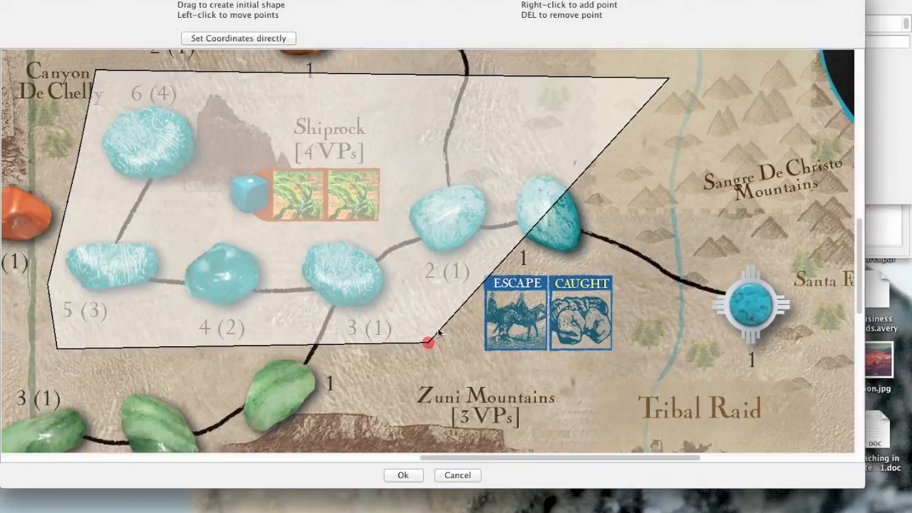
Add outline points along the upper edge of the Escape and Caught boxes, and move the northeast corner inward to straighten the eastern side.
{"action": "right_click", "coordinate": [473, 288]}
{"action": "left_click_drag", "start_coordinate": [473, 288], "coordinate": [625, 267]}
{"action": "left_click_drag", "start_coordinate": [474, 289], "coordinate": [485, 258]}
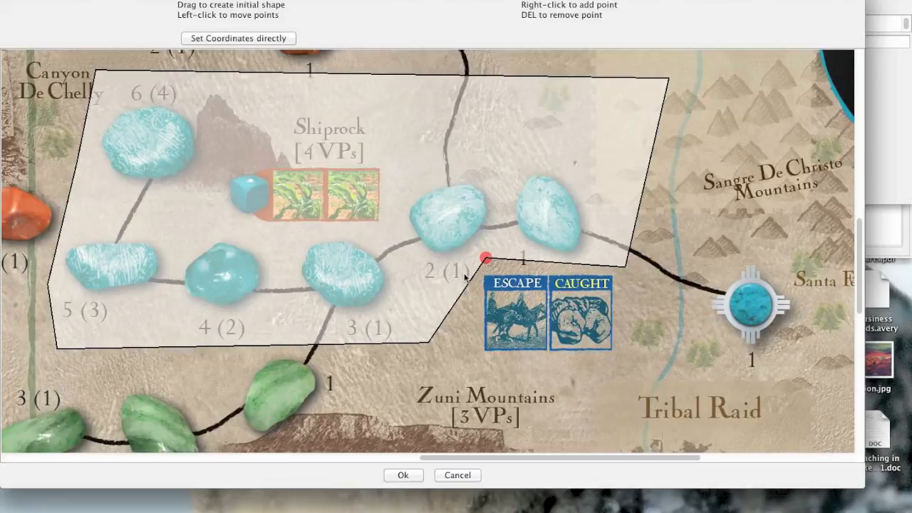
{"action": "left_click_drag", "start_coordinate": [485, 258], "coordinate": [485, 275]}
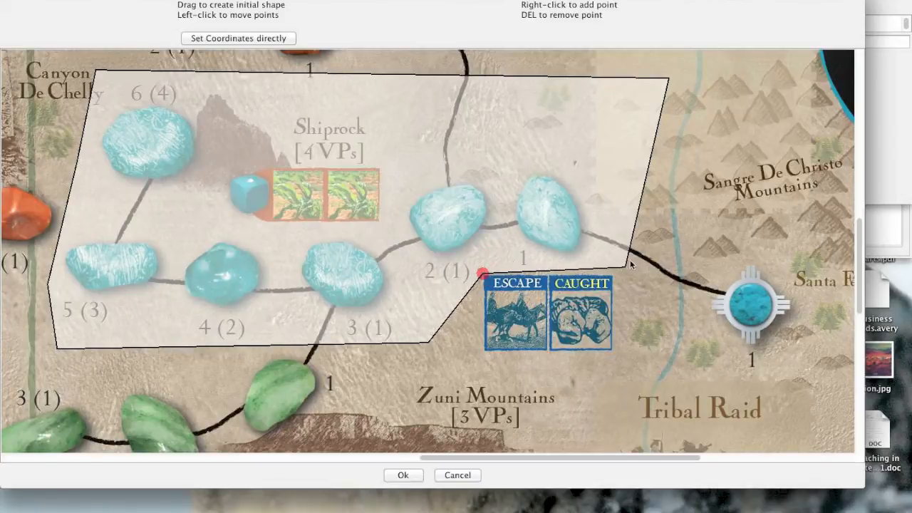
{"action": "left_click_drag", "start_coordinate": [626, 265], "coordinate": [627, 276]}
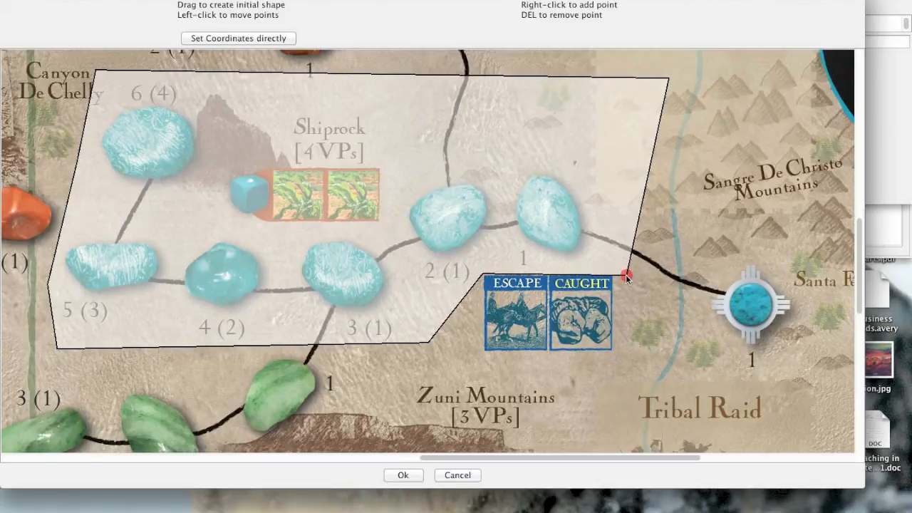
{"action": "left_click_drag", "start_coordinate": [668, 79], "coordinate": [619, 82]}
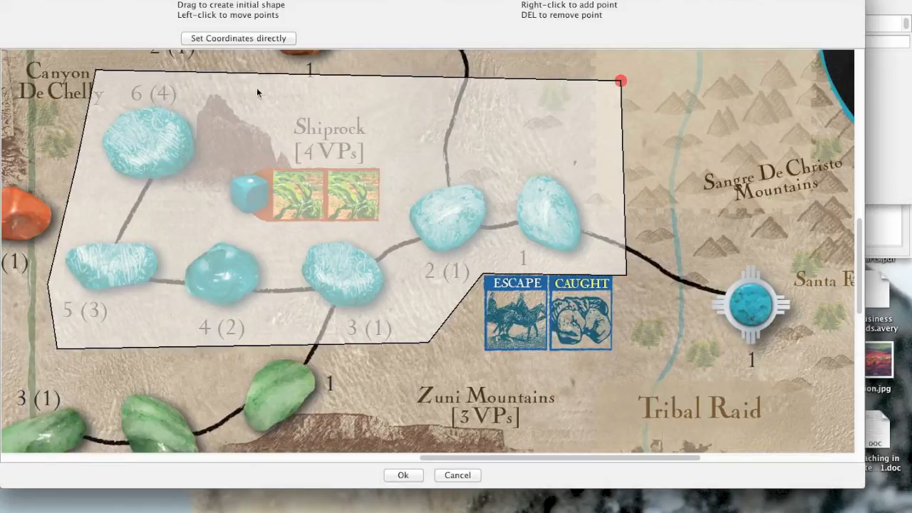
Extend the outline to enclose the Escape and Caught boxes, straighten its southern and eastern edges, and save the Shiprock zone.
{"action": "left_click_drag", "start_coordinate": [484, 274], "coordinate": [621, 357]}
{"action": "left_click_drag", "start_coordinate": [426, 346], "coordinate": [424, 353]}
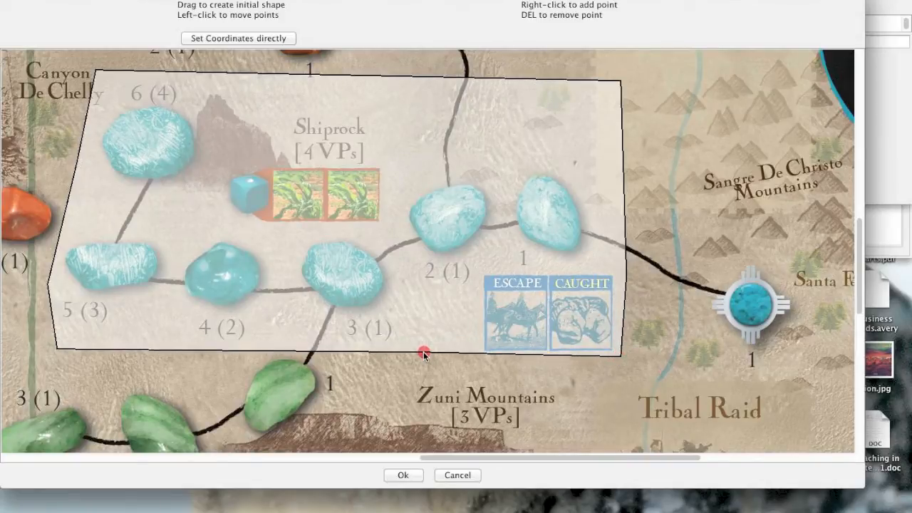
{"action": "right_click", "coordinate": [623, 281]}
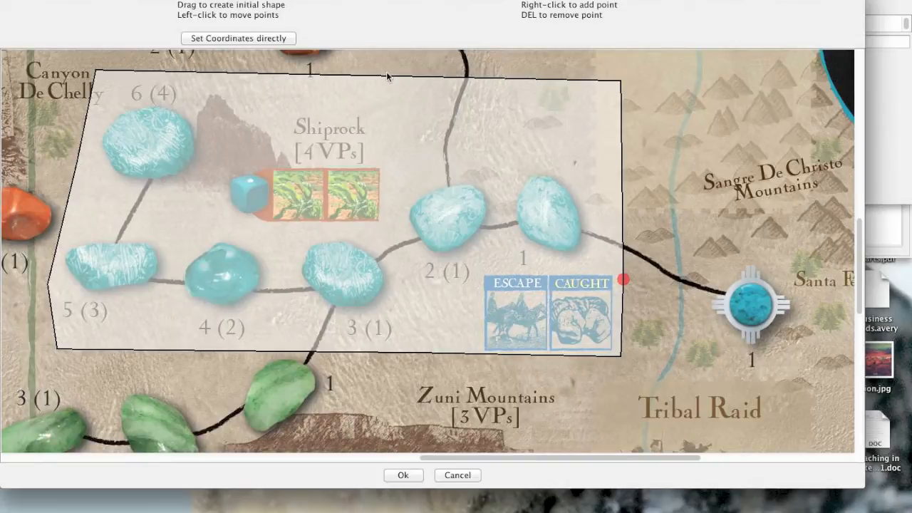
{"action": "left_click", "coordinate": [401, 476]}
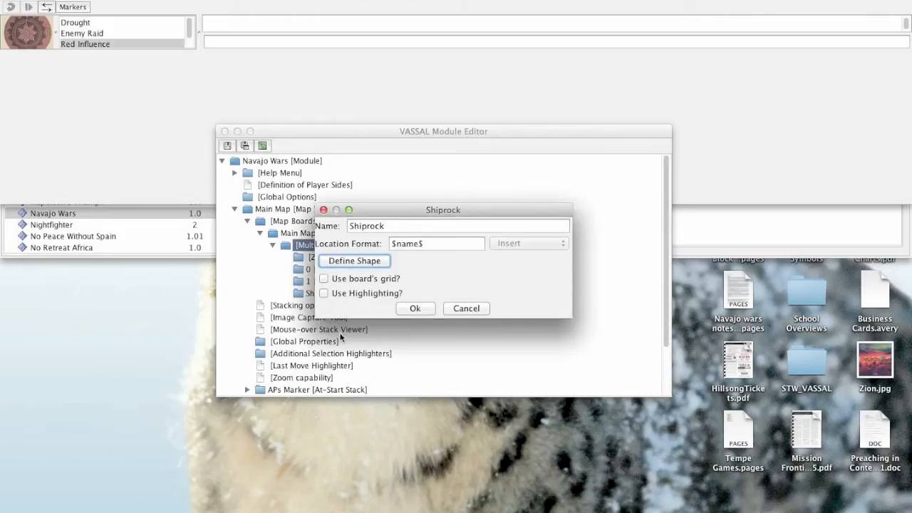
{"action": "left_click", "coordinate": [414, 310]}
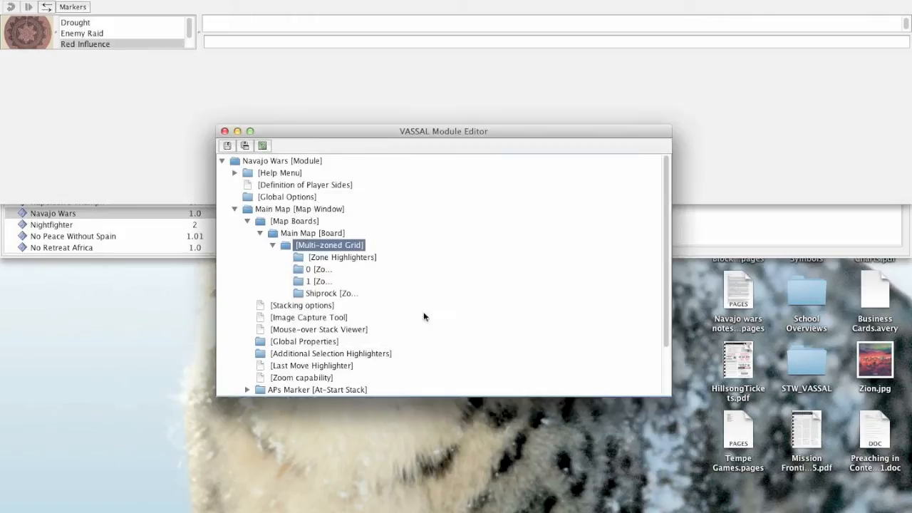
Start a new Navajo Wars game to test the defined zones on the main map.
{"action": "left_click", "coordinate": [140, 52]}
{"action": "left_click", "coordinate": [108, 0]}
{"action": "left_click", "coordinate": [169, 2]}
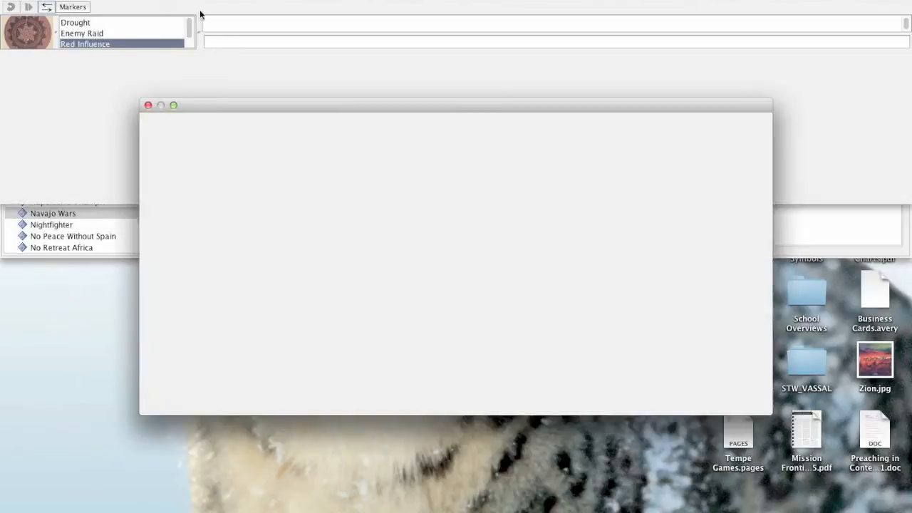
{"action": "left_click", "coordinate": [738, 402]}
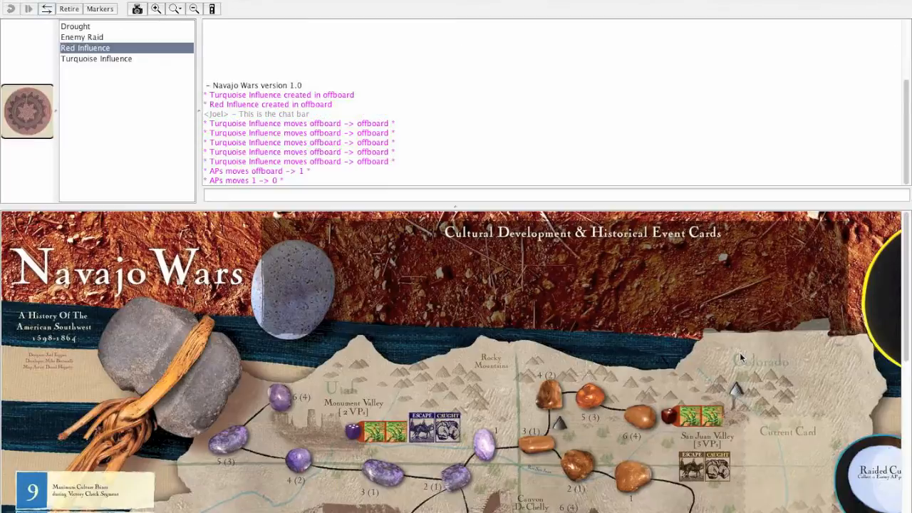
Place an Enemy Raid marker on Shiprock's easternmost turquoise stone and move it around within the territory to test the zone.
{"action": "scroll", "coordinate": [676, 416], "scroll_direction": "down", "scroll_amount": 10}
{"action": "scroll", "coordinate": [523, 310], "scroll_direction": "up", "scroll_amount": 3}
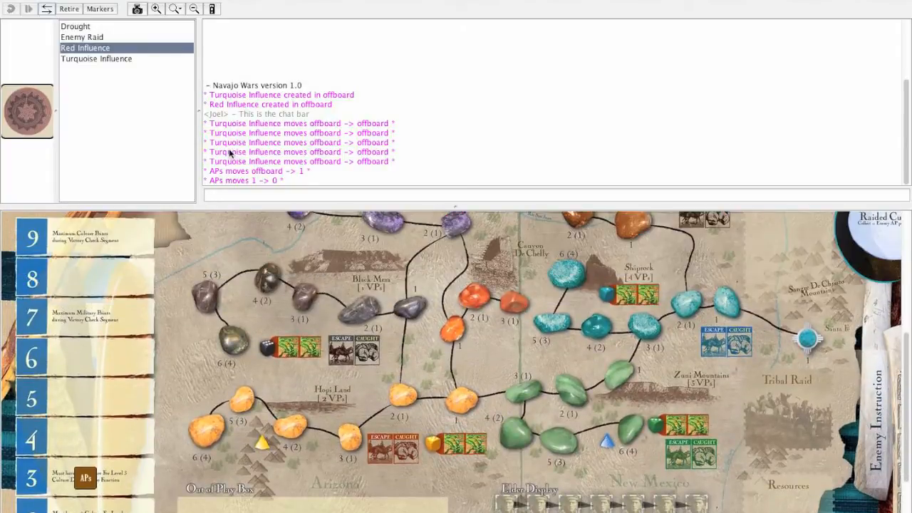
{"action": "left_click", "coordinate": [100, 38]}
{"action": "left_click_drag", "start_coordinate": [23, 115], "coordinate": [727, 305]}
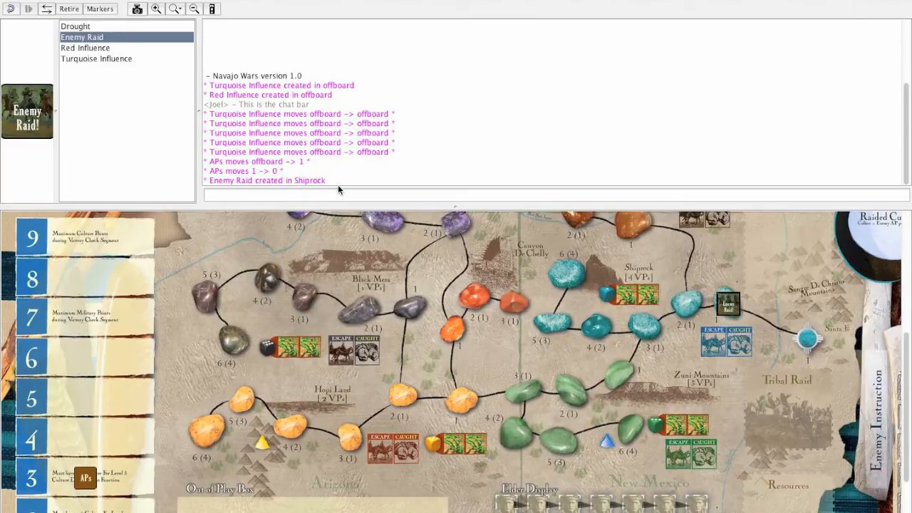
{"action": "left_click_drag", "start_coordinate": [727, 305], "coordinate": [642, 297]}
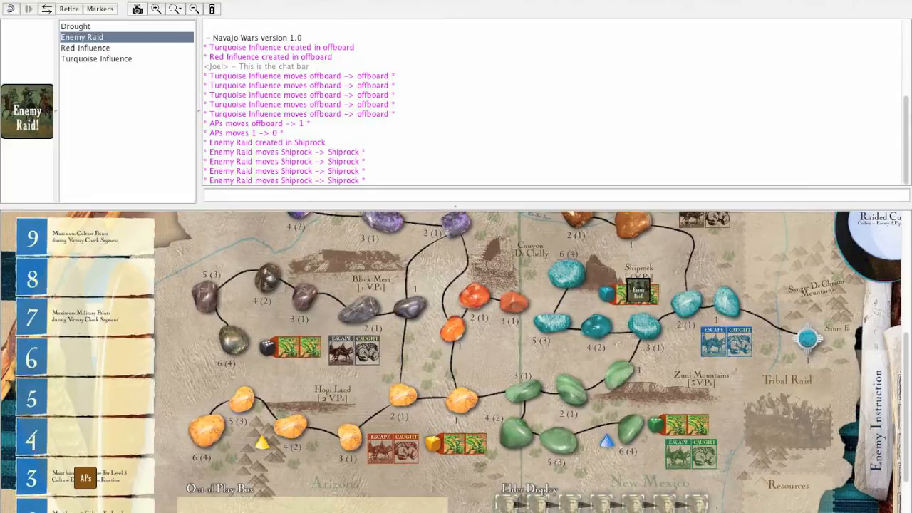
Close the test game without saving it.
{"action": "left_click", "coordinate": [108, 0]}
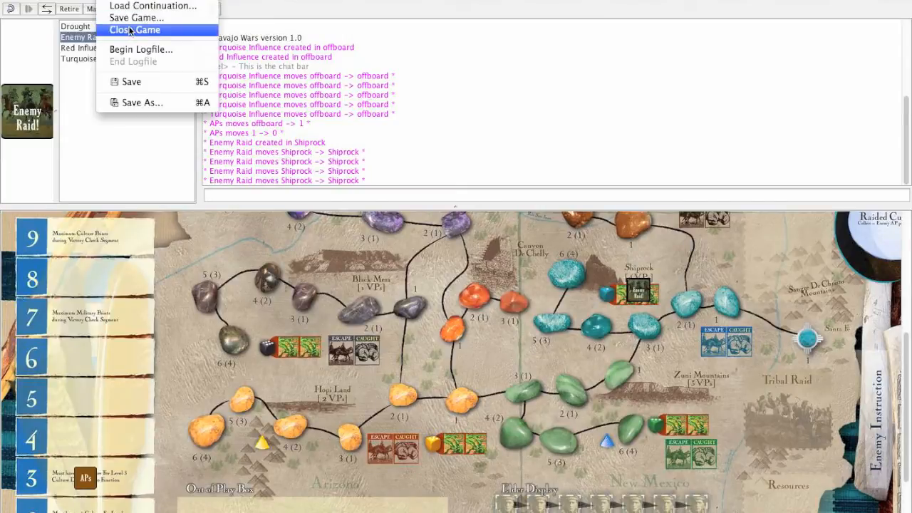
{"action": "left_click", "coordinate": [130, 32]}
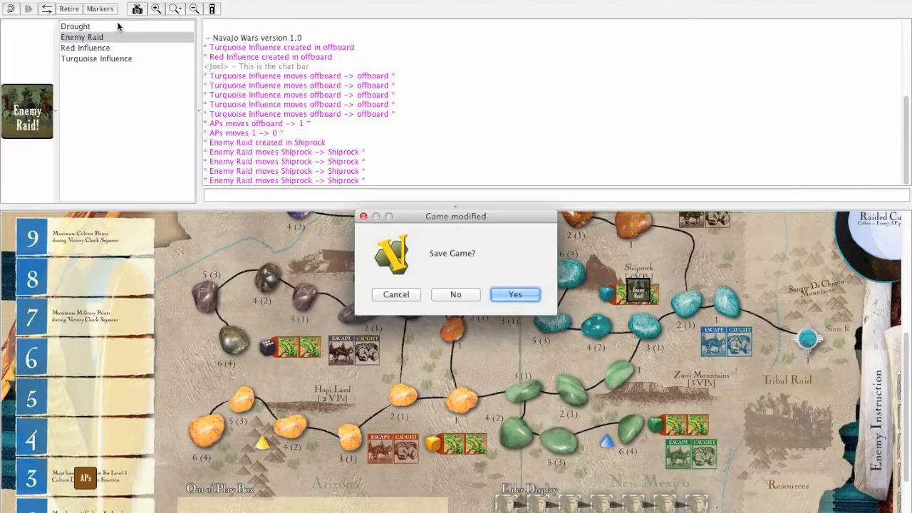
{"action": "left_click", "coordinate": [448, 296]}
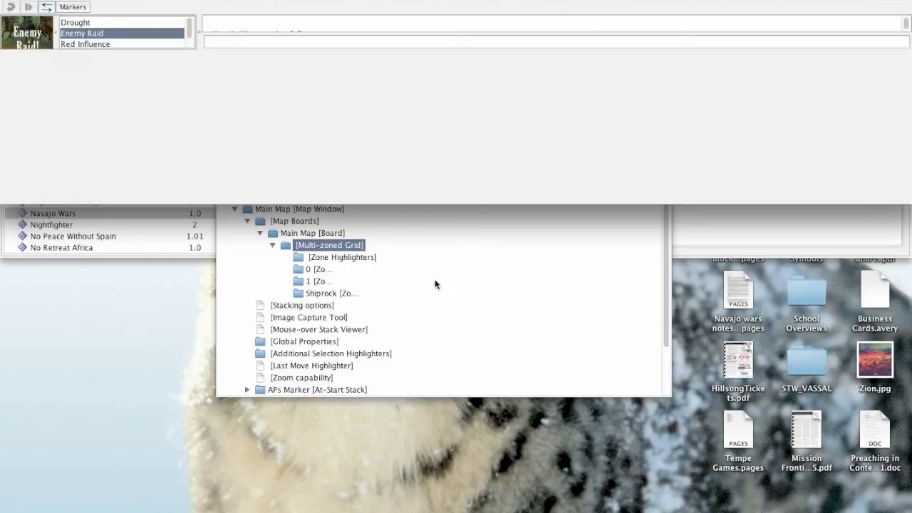
Save the Navajo Wars module and close its editor.
{"action": "scroll", "coordinate": [436, 284], "scroll_direction": "down", "scroll_amount": 1}
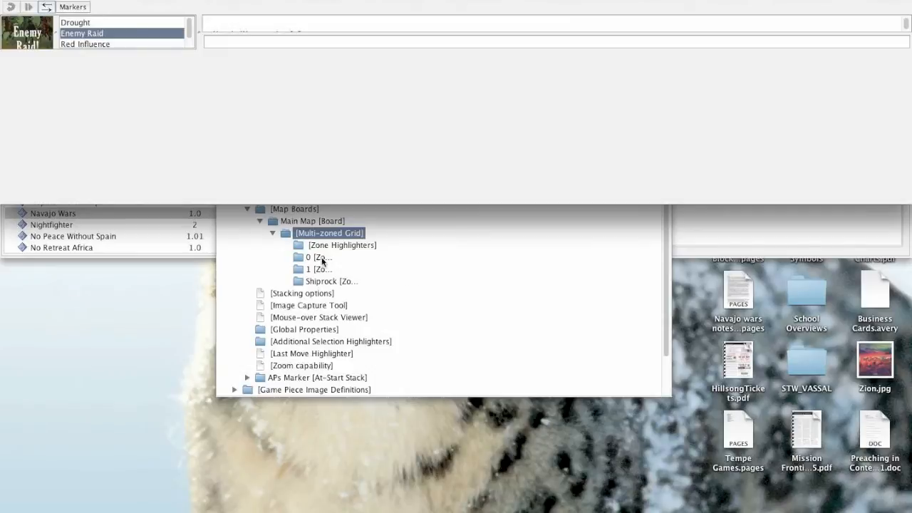
{"action": "left_click", "coordinate": [251, 247]}
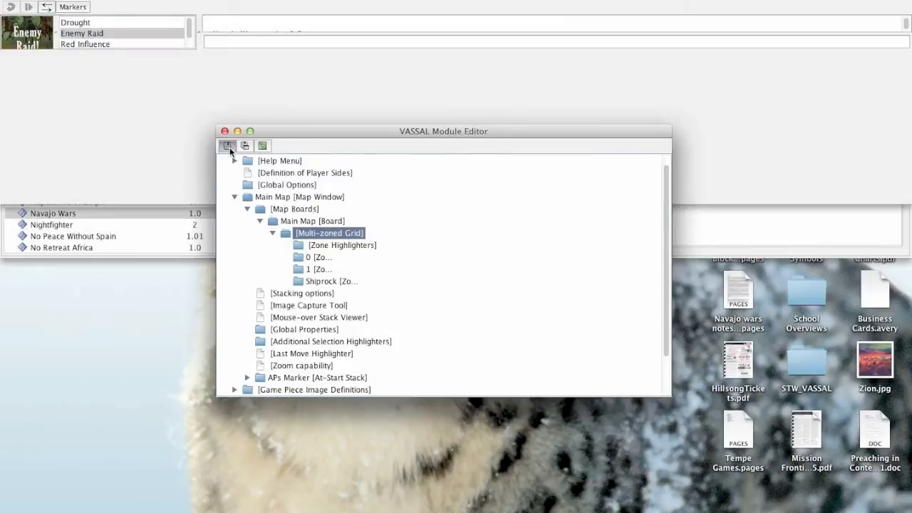
{"action": "left_click", "coordinate": [225, 132]}
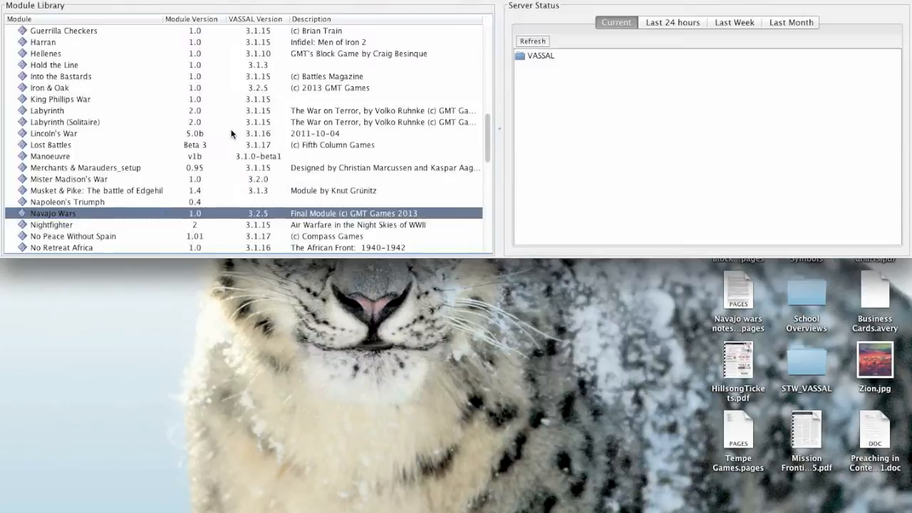
Look through the module library for another module to use as a zone example.
{"action": "scroll", "coordinate": [82, 155], "scroll_direction": "down", "scroll_amount": 5}
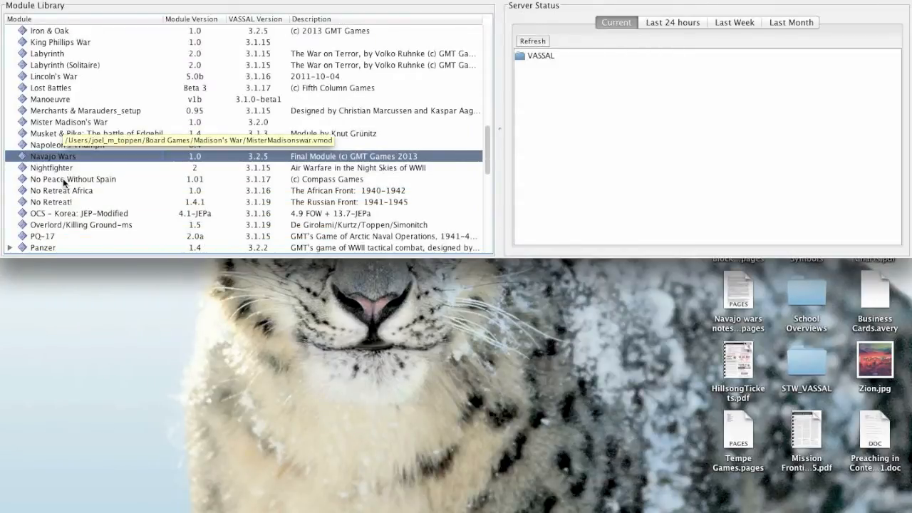
{"action": "scroll", "coordinate": [63, 178], "scroll_direction": "down", "scroll_amount": 1}
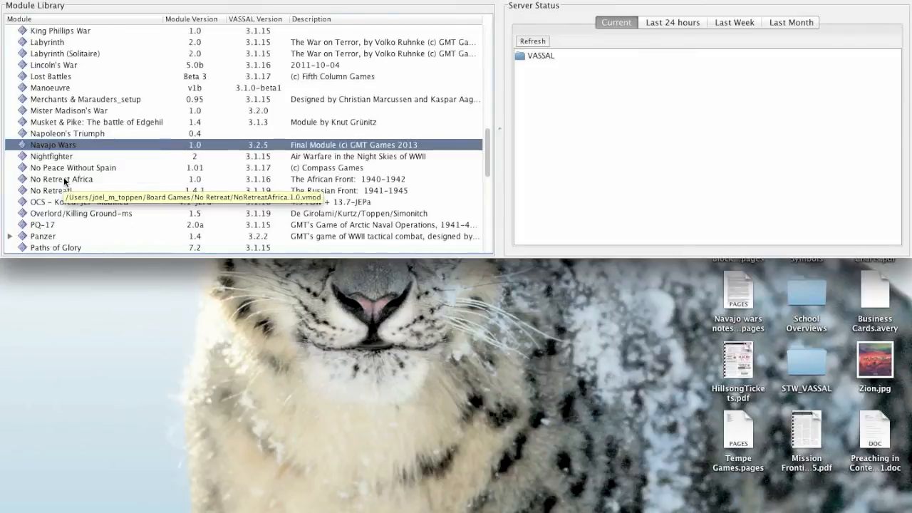
{"action": "scroll", "coordinate": [63, 179], "scroll_direction": "up", "scroll_amount": 12}
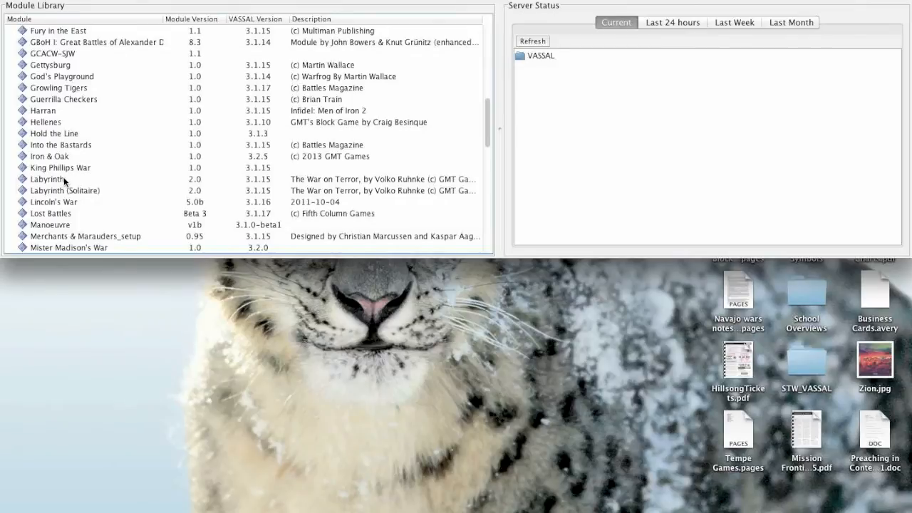
{"action": "scroll", "coordinate": [59, 76], "scroll_direction": "down", "scroll_amount": 20}
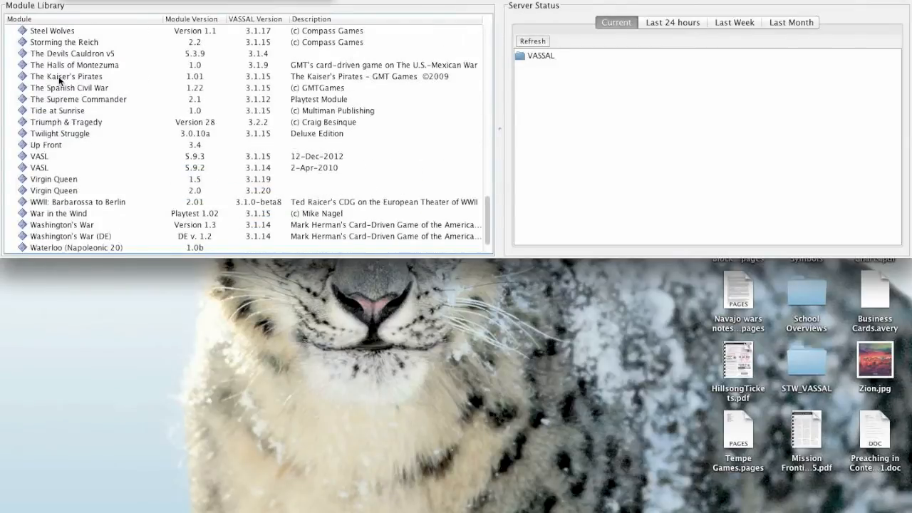
{"action": "scroll", "coordinate": [58, 81], "scroll_direction": "down", "scroll_amount": 3}
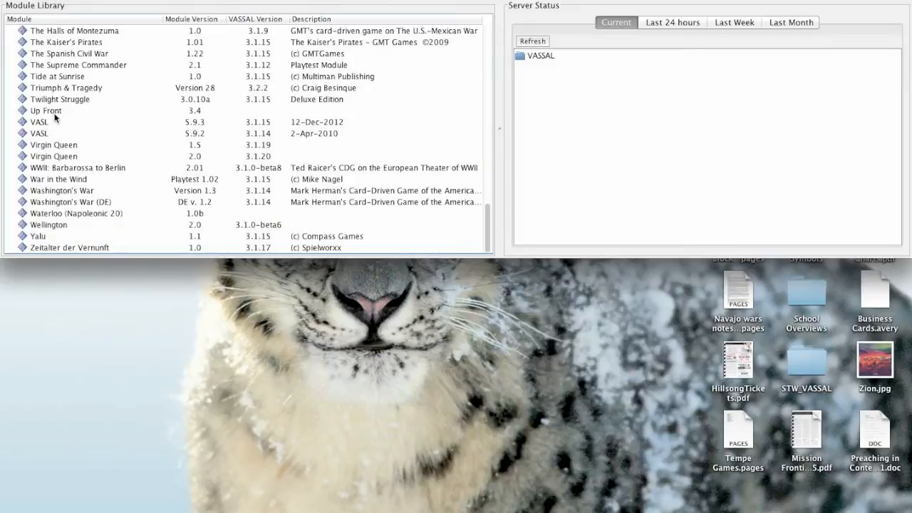
{"action": "scroll", "coordinate": [55, 160], "scroll_direction": "up", "scroll_amount": 6}
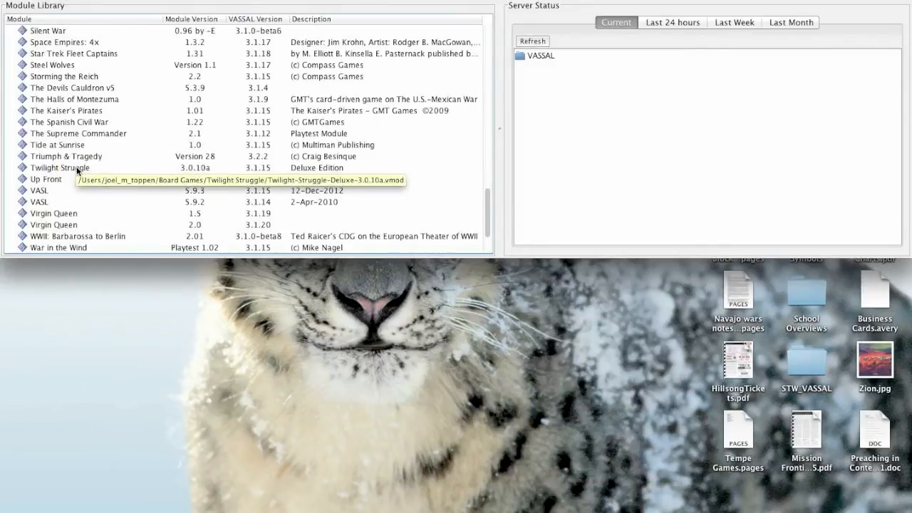
{"action": "scroll", "coordinate": [64, 171], "scroll_direction": "up", "scroll_amount": 1}
{"action": "scroll", "coordinate": [64, 171], "scroll_direction": "up", "scroll_amount": 1}
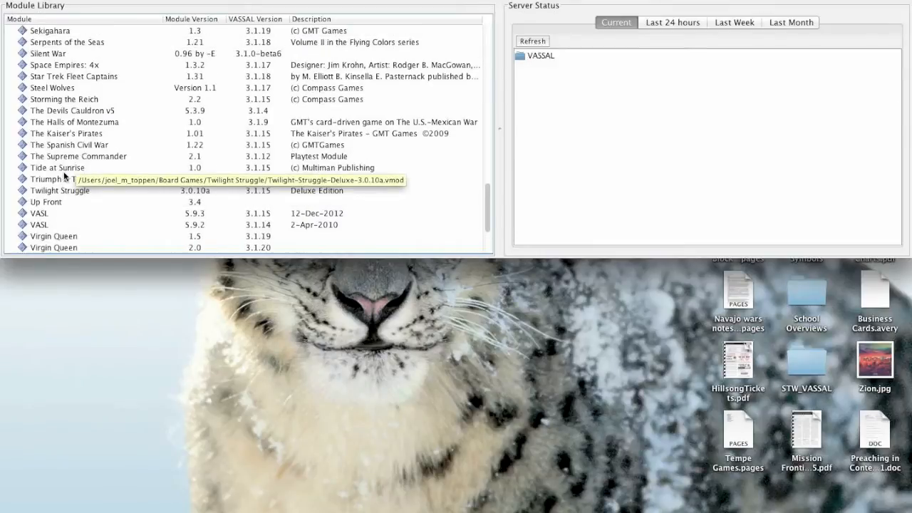
{"action": "scroll", "coordinate": [63, 171], "scroll_direction": "up", "scroll_amount": 8}
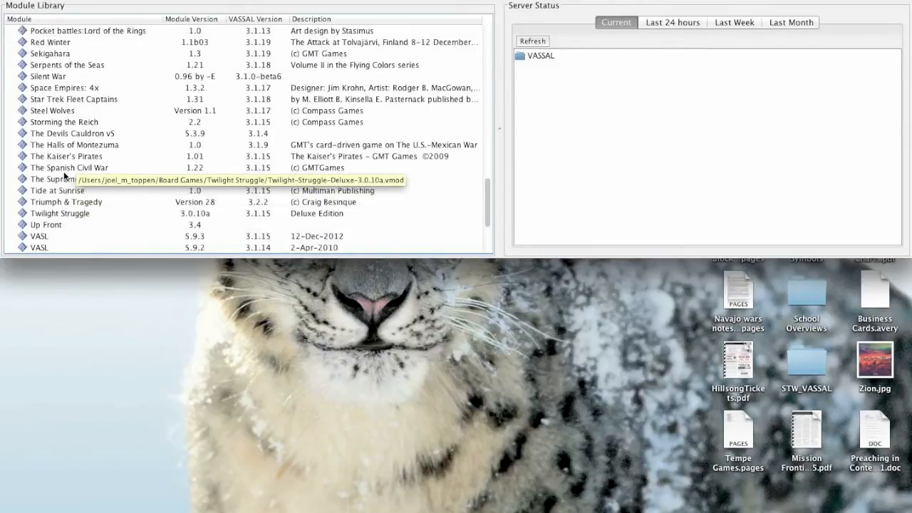
Open the Red Winter module for editing and accept the notice about its older version.
{"action": "left_click", "coordinate": [44, 112]}
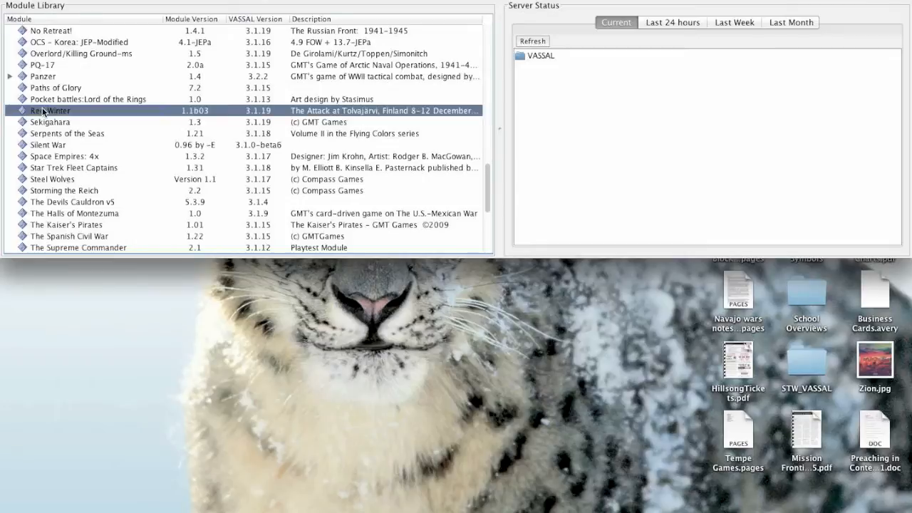
{"action": "scroll", "coordinate": [44, 112], "scroll_direction": "up", "scroll_amount": 4}
{"action": "scroll", "coordinate": [44, 112], "scroll_direction": "up", "scroll_amount": 3}
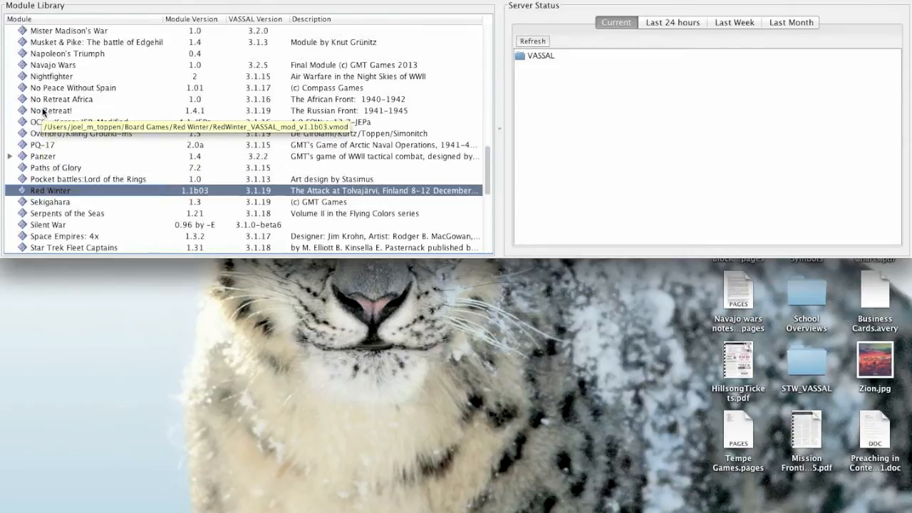
{"action": "right_click", "coordinate": [40, 188]}
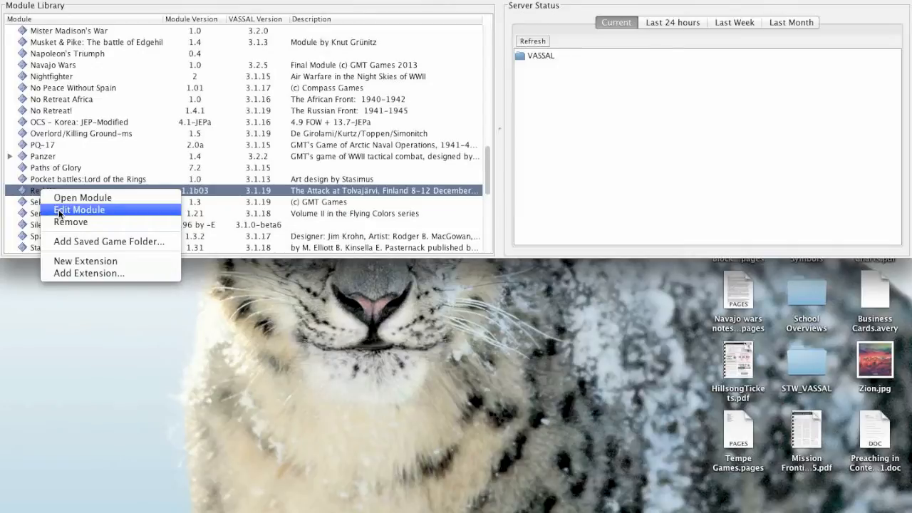
{"action": "left_click", "coordinate": [59, 210]}
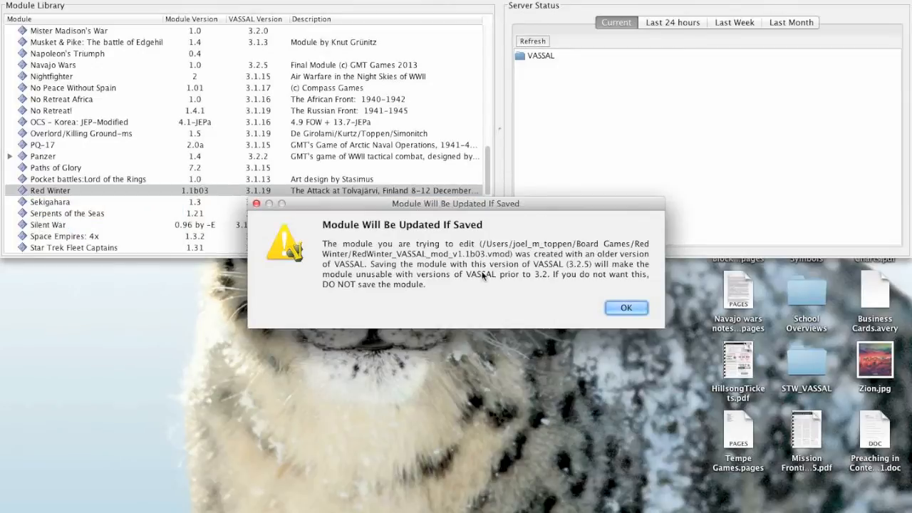
{"action": "left_click", "coordinate": [630, 307]}
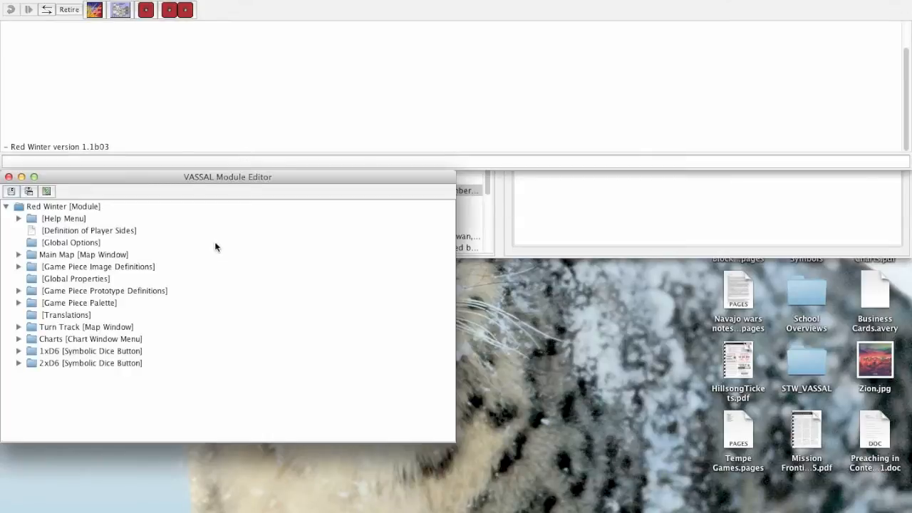
Expand Red Winter's Main Map down to the contents of its board's Multi-zoned Grid.
{"action": "left_click_drag", "start_coordinate": [213, 181], "coordinate": [433, 61]}
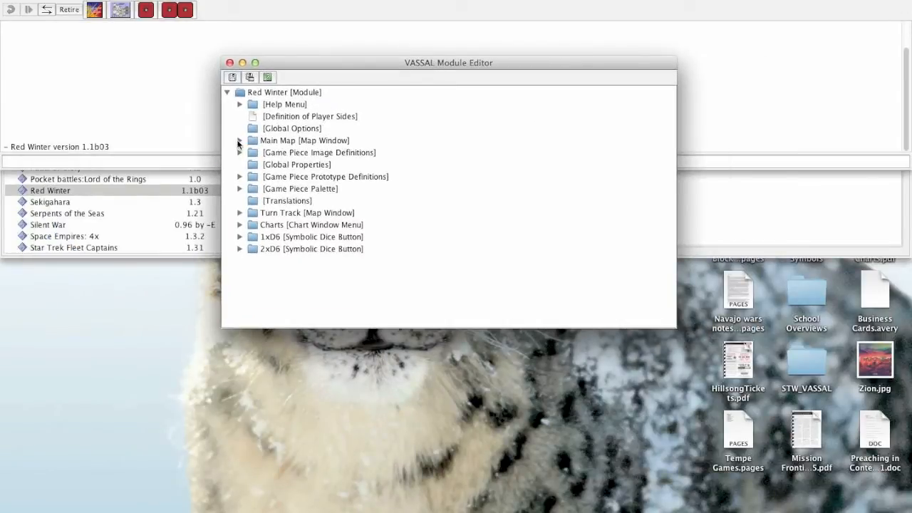
{"action": "left_click", "coordinate": [239, 141]}
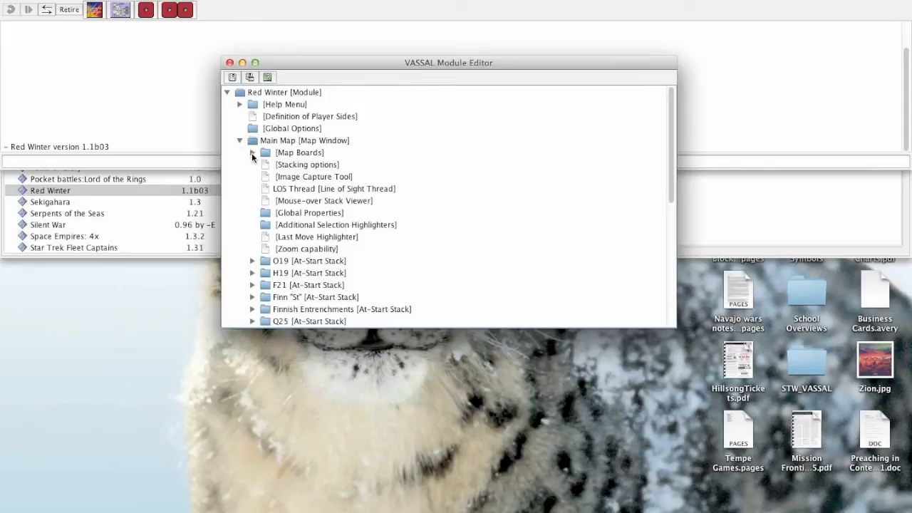
{"action": "left_click", "coordinate": [252, 152]}
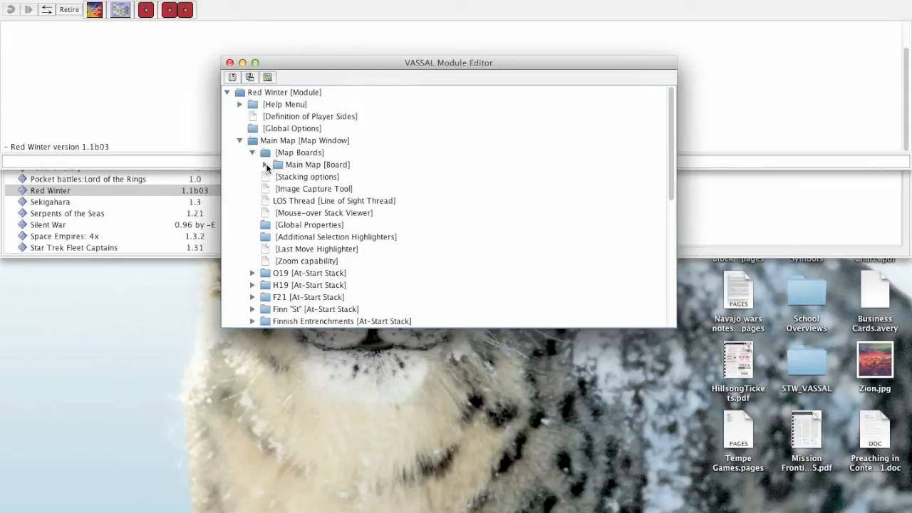
{"action": "left_click", "coordinate": [266, 166]}
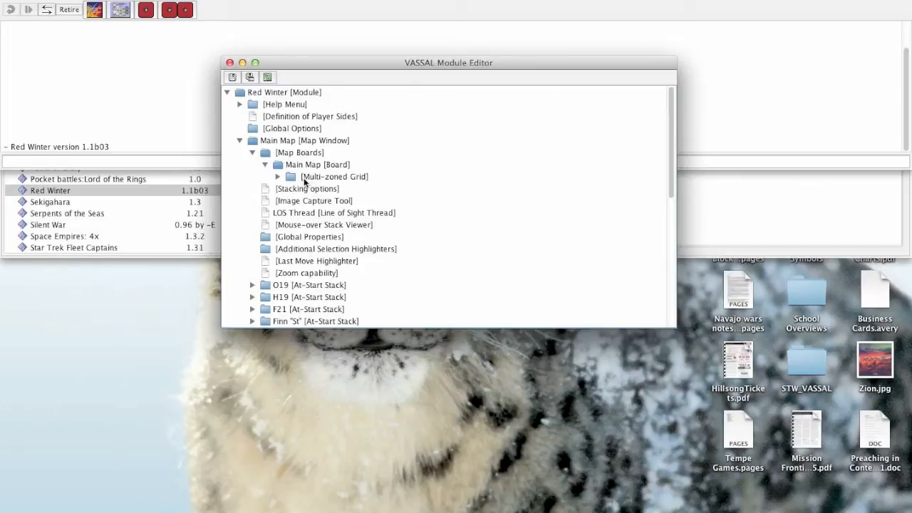
{"action": "left_click", "coordinate": [278, 177]}
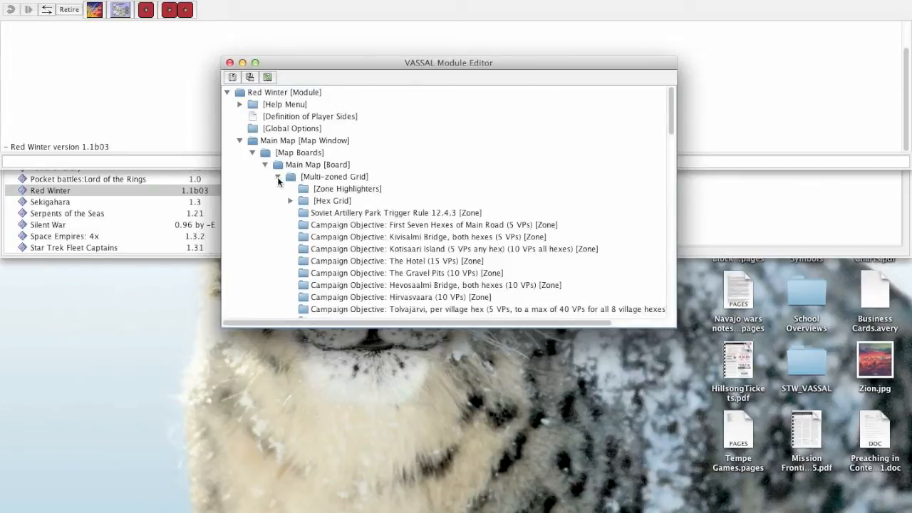
Examine the Hex Grid entry and the named zones listed under Red Winter's Multi-zoned Grid.
{"action": "left_click", "coordinate": [321, 200]}
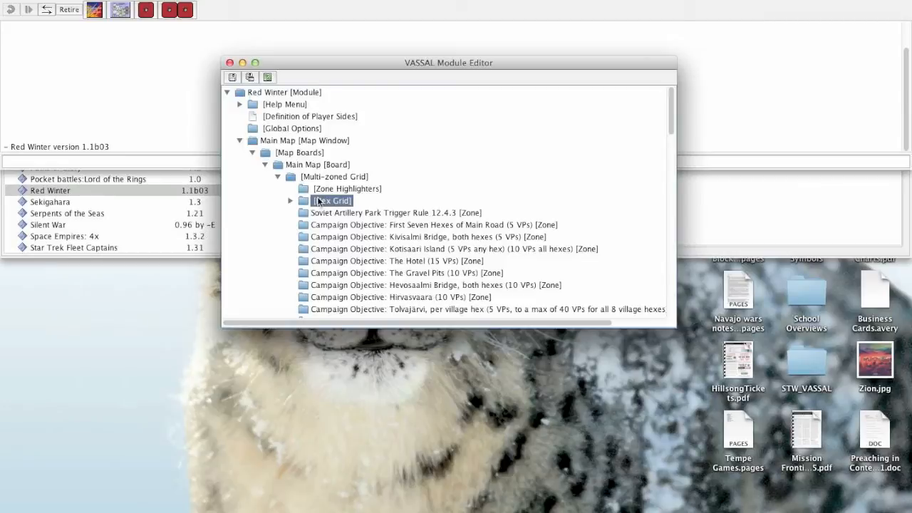
{"action": "scroll", "coordinate": [319, 214], "scroll_direction": "down", "scroll_amount": 10}
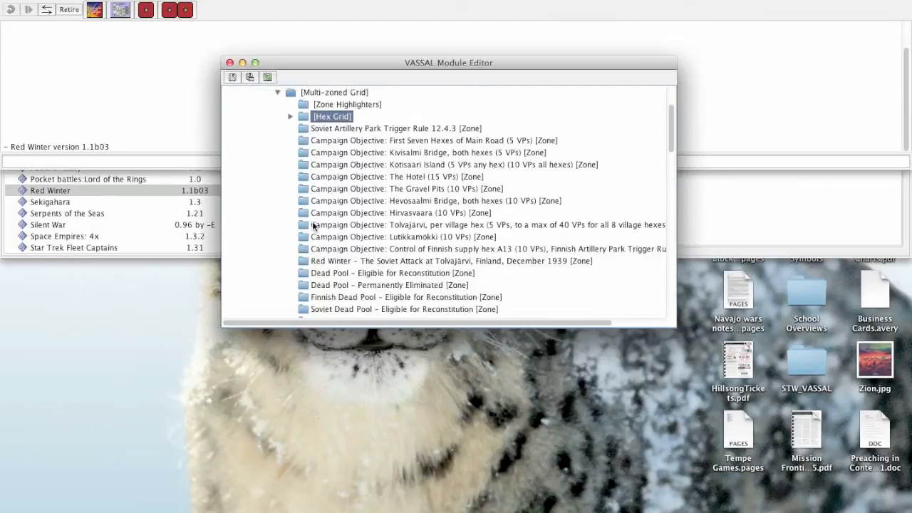
{"action": "scroll", "coordinate": [319, 222], "scroll_direction": "down", "scroll_amount": 4}
{"action": "scroll", "coordinate": [319, 222], "scroll_direction": "up", "scroll_amount": 4}
{"action": "scroll", "coordinate": [319, 223], "scroll_direction": "down", "scroll_amount": 5}
{"action": "scroll", "coordinate": [320, 224], "scroll_direction": "up", "scroll_amount": 10}
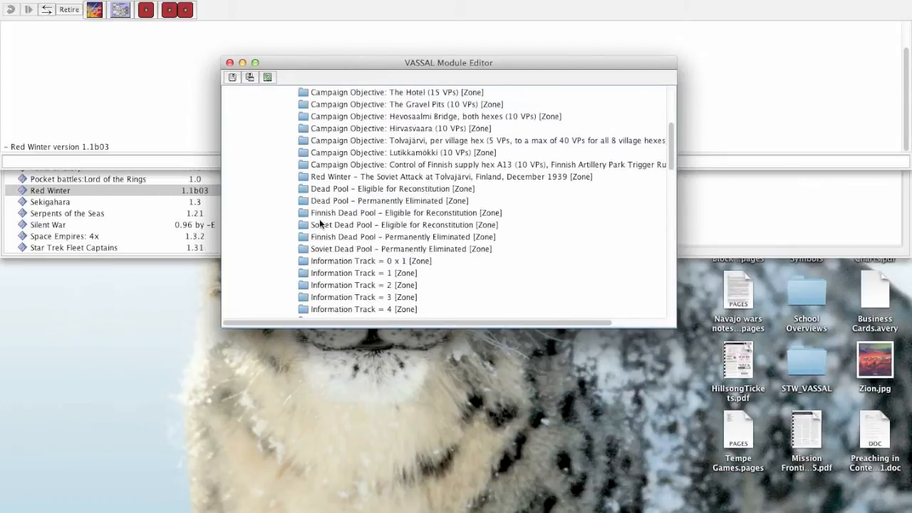
Open the shape of the "Soviet Dead Pool - Permanently Eliminated" zone and locate its outline on the map.
{"action": "double_click", "coordinate": [326, 248]}
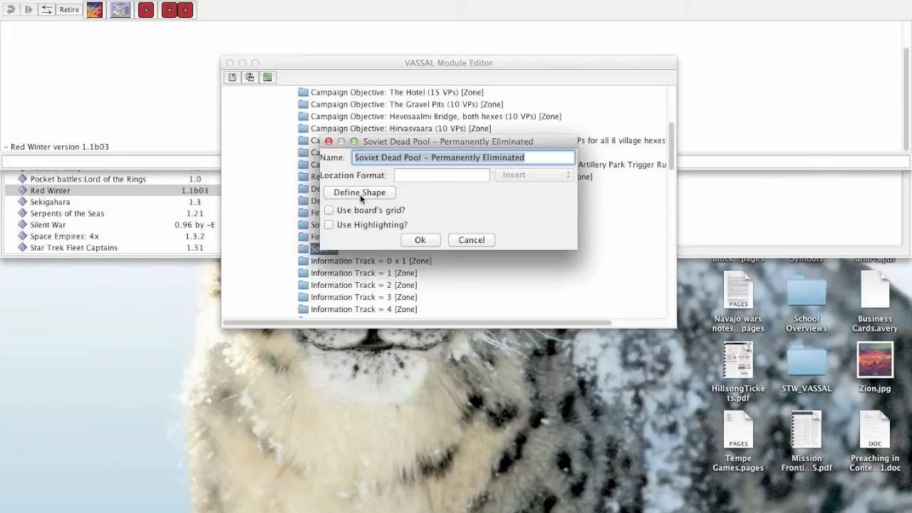
{"action": "left_click", "coordinate": [360, 194]}
{"action": "scroll", "coordinate": [360, 196], "scroll_direction": "down", "scroll_amount": 20}
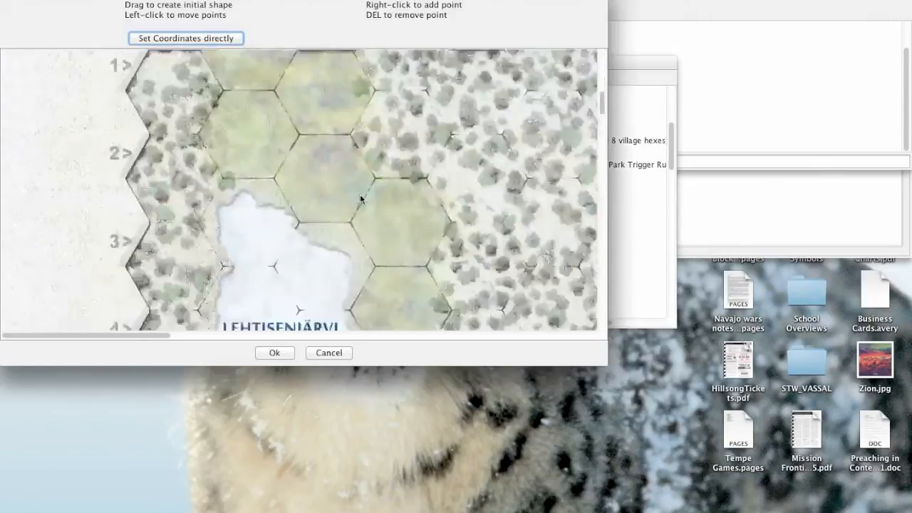
{"action": "scroll", "coordinate": [360, 194], "scroll_direction": "down", "scroll_amount": 5}
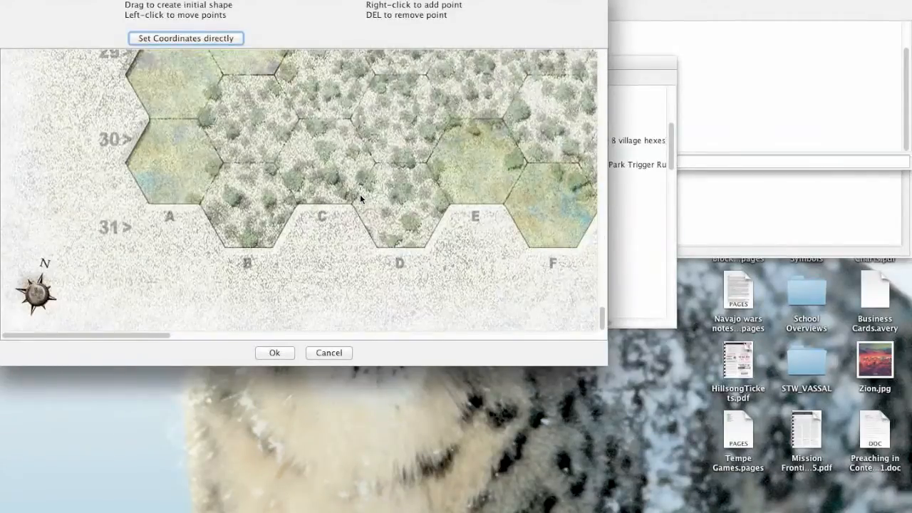
{"action": "scroll", "coordinate": [119, 332], "scroll_direction": "right", "scroll_amount": 3}
{"action": "left_click_drag", "start_coordinate": [119, 334], "coordinate": [650, 327]}
{"action": "scroll", "coordinate": [454, 264], "scroll_direction": "up", "scroll_amount": 20}
{"action": "scroll", "coordinate": [454, 267], "scroll_direction": "down", "scroll_amount": 5}
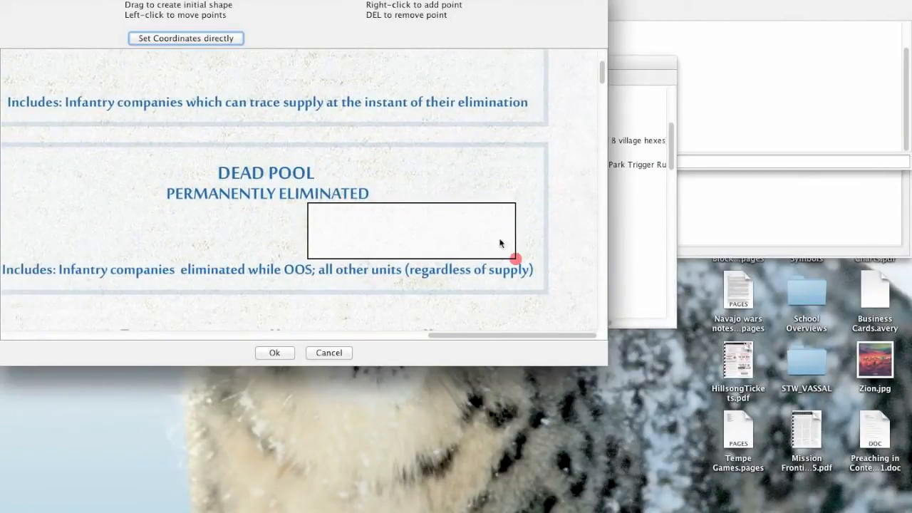
Accept the shape of the "Soviet Dead Pool - Permanently Eliminated" zone and close its properties.
{"action": "left_click", "coordinate": [275, 354]}
{"action": "left_click", "coordinate": [422, 241]}
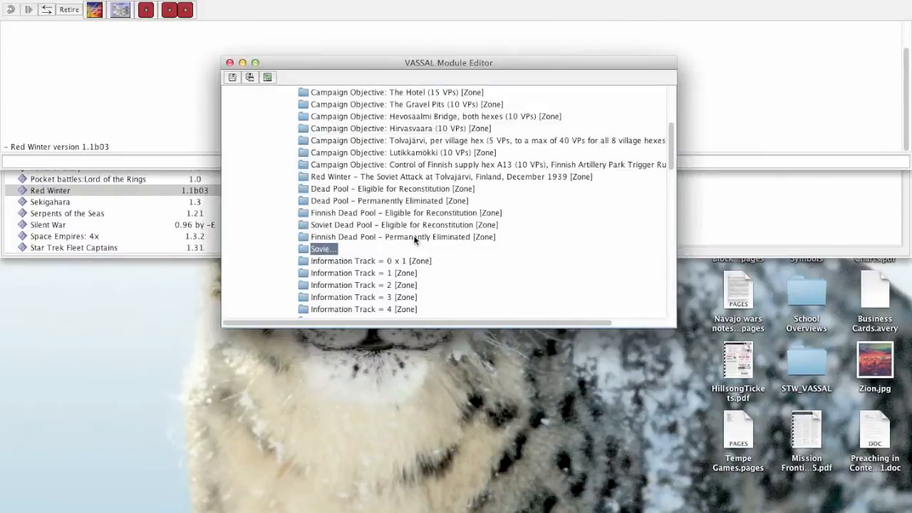
{"action": "scroll", "coordinate": [317, 216], "scroll_direction": "up", "scroll_amount": 5}
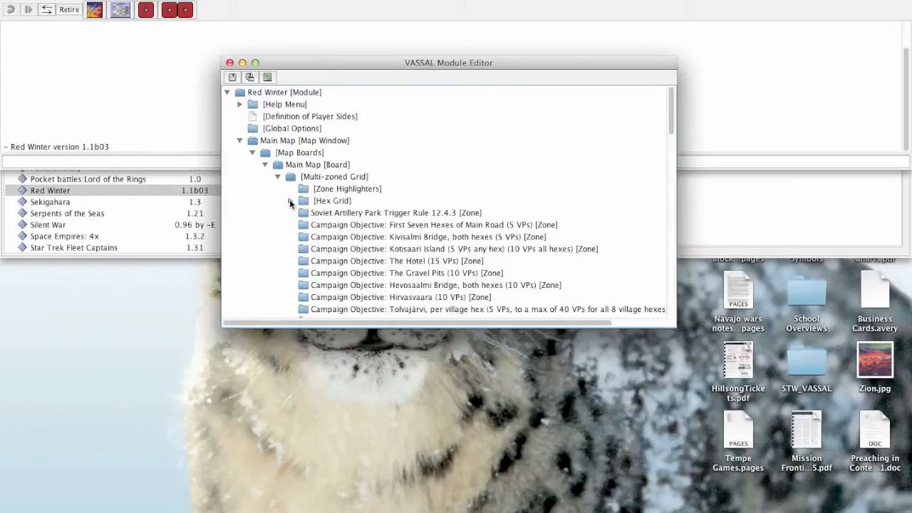
Turn on Show Grid for the Multi-zoned Grid's Hex Grid and open its grid editor.
{"action": "left_click", "coordinate": [290, 200]}
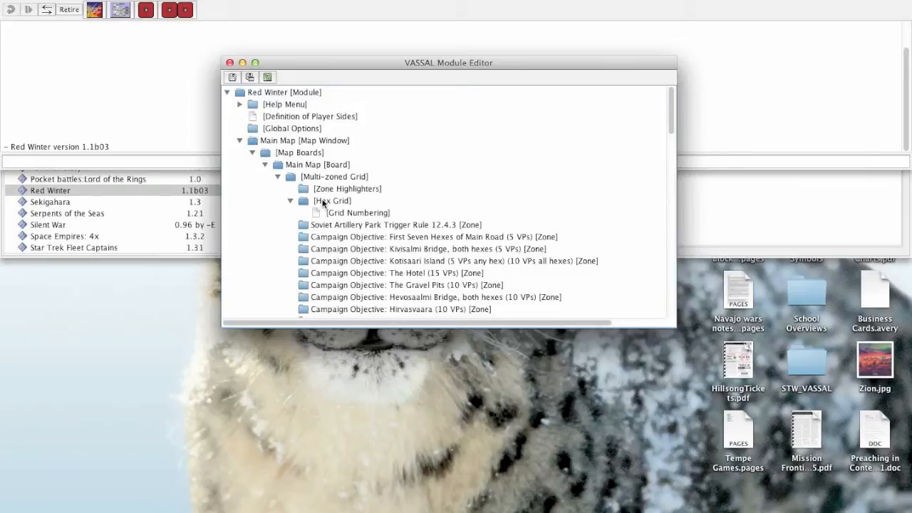
{"action": "double_click", "coordinate": [323, 202]}
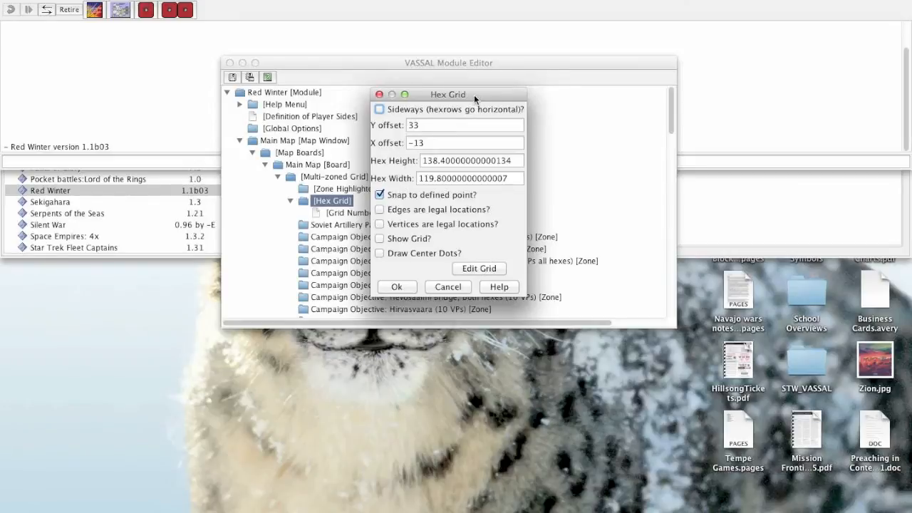
{"action": "left_click_drag", "start_coordinate": [473, 94], "coordinate": [461, 121]}
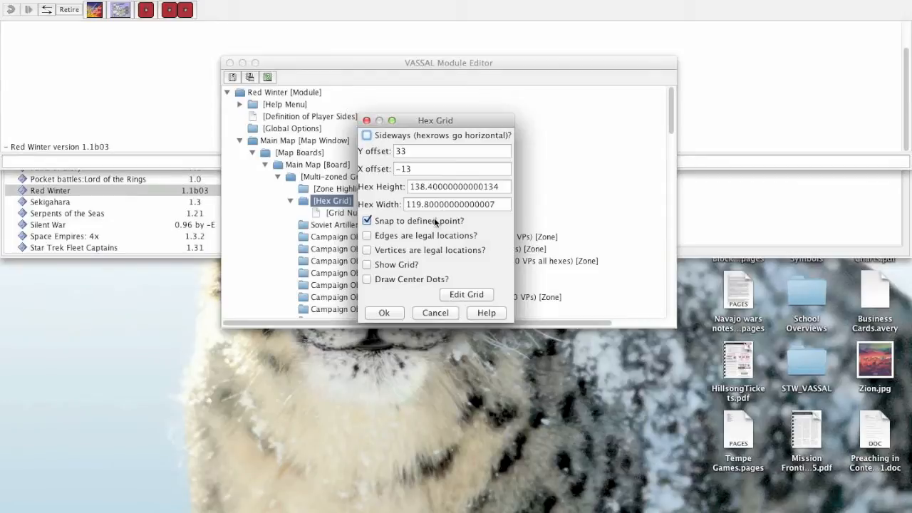
{"action": "left_click", "coordinate": [385, 265]}
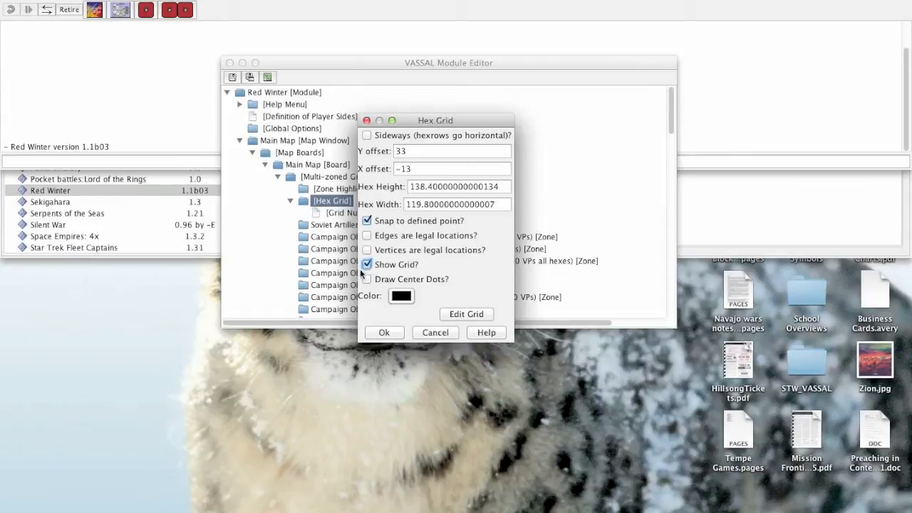
{"action": "left_click", "coordinate": [457, 313]}
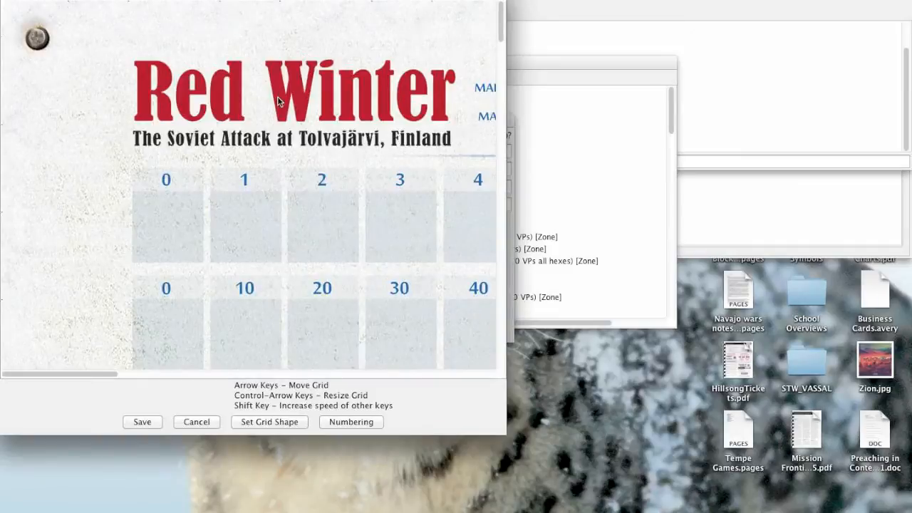
Examine how the hex grid lines up with the printed hexes across the Red Winter map.
{"action": "scroll", "coordinate": [352, 169], "scroll_direction": "down", "scroll_amount": 10}
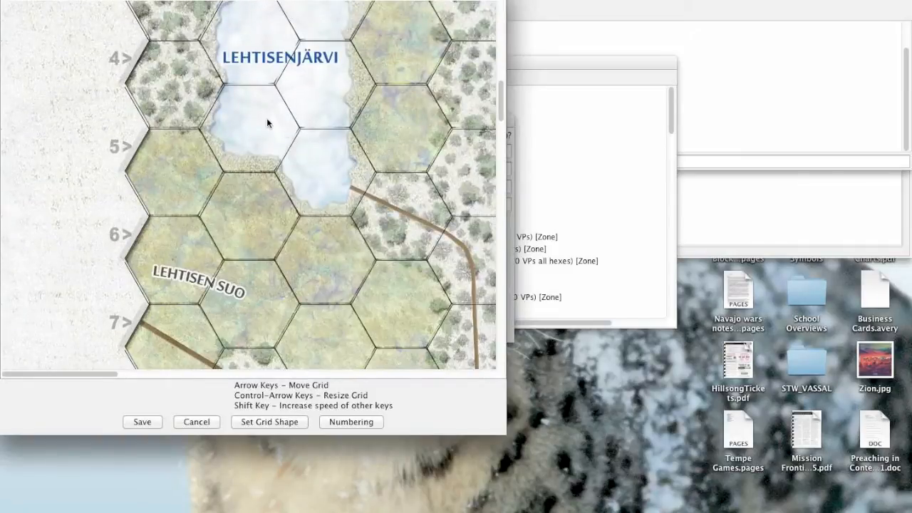
{"action": "scroll", "coordinate": [241, 69], "scroll_direction": "up", "scroll_amount": 10}
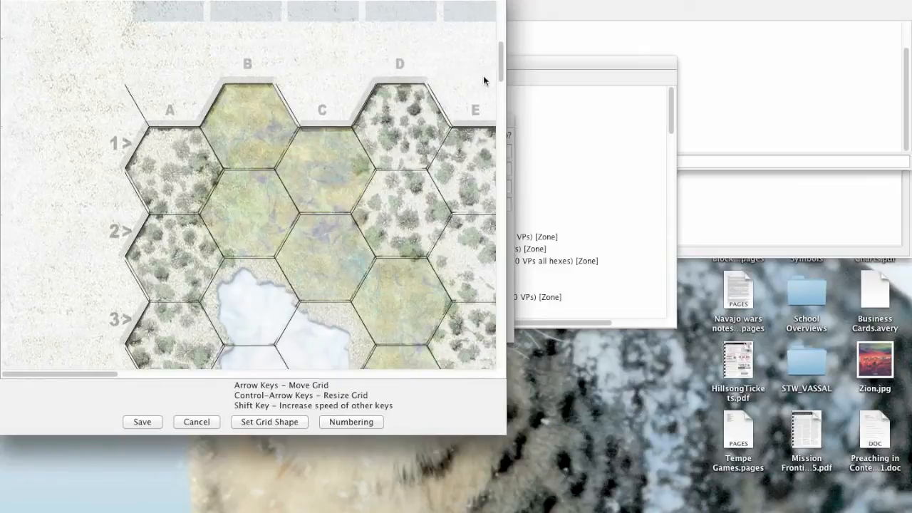
{"action": "left_click_drag", "start_coordinate": [500, 60], "coordinate": [501, 285]}
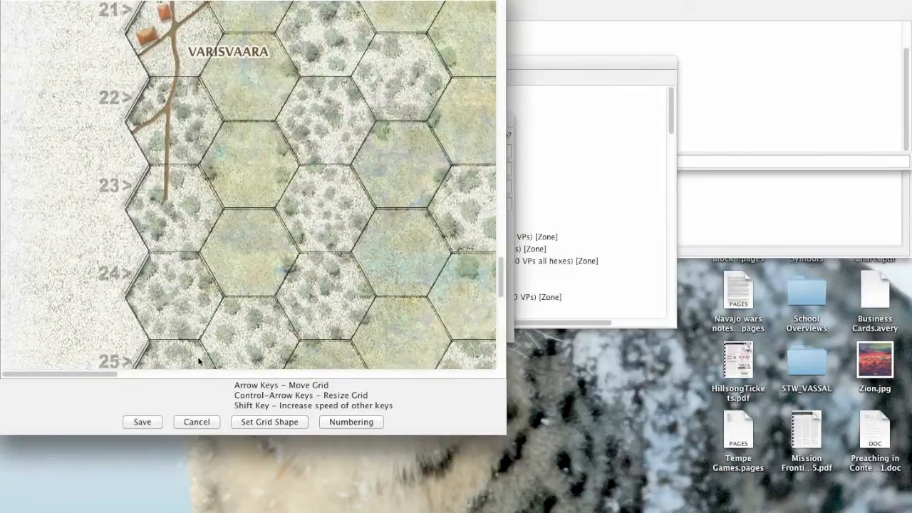
{"action": "left_click_drag", "start_coordinate": [101, 373], "coordinate": [144, 372]}
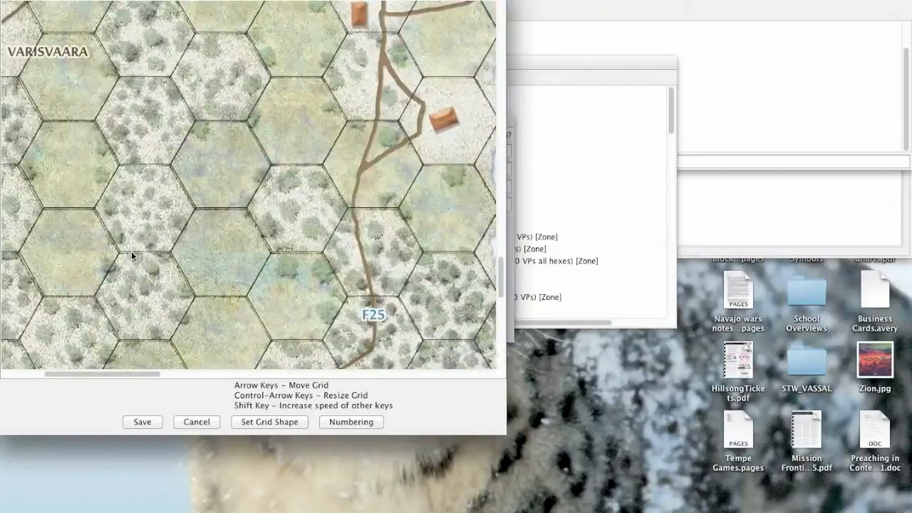
{"action": "scroll", "coordinate": [134, 254], "scroll_direction": "up", "scroll_amount": 10}
{"action": "scroll", "coordinate": [135, 251], "scroll_direction": "up", "scroll_amount": 10}
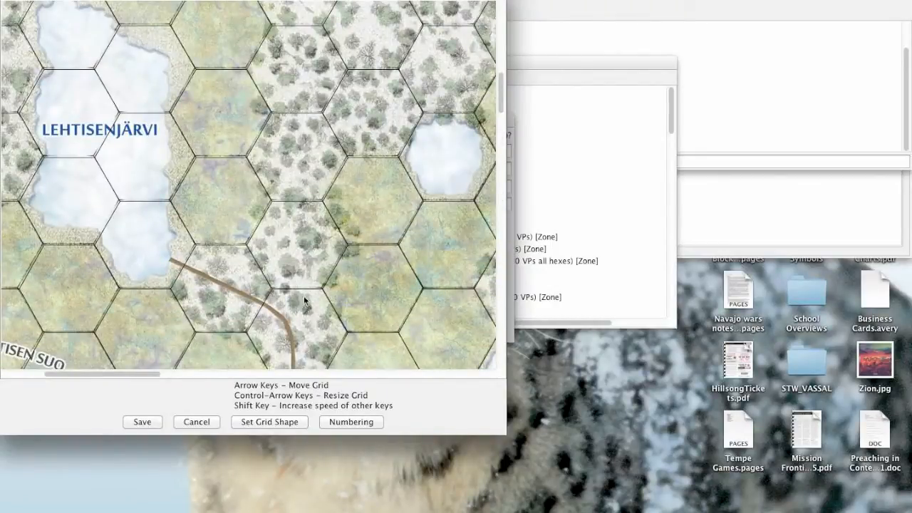
{"action": "scroll", "coordinate": [288, 275], "scroll_direction": "left", "scroll_amount": 5}
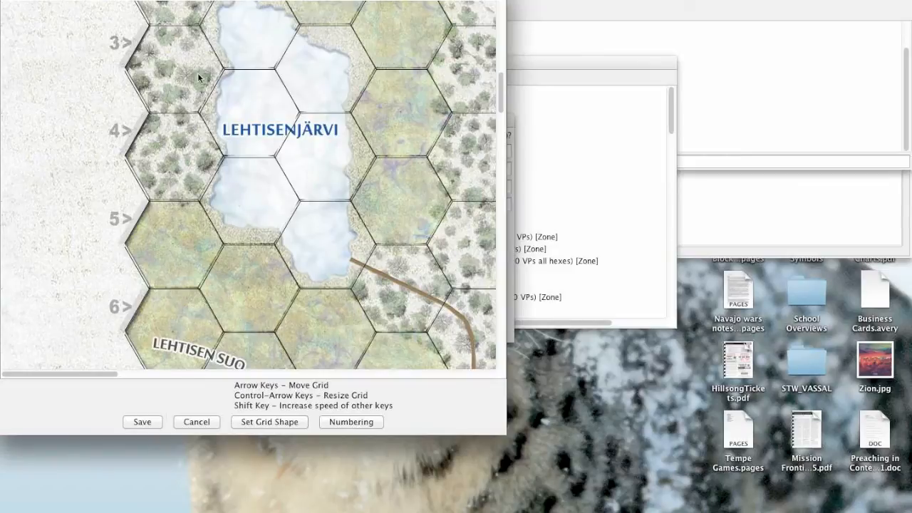
{"action": "scroll", "coordinate": [219, 125], "scroll_direction": "up", "scroll_amount": 5}
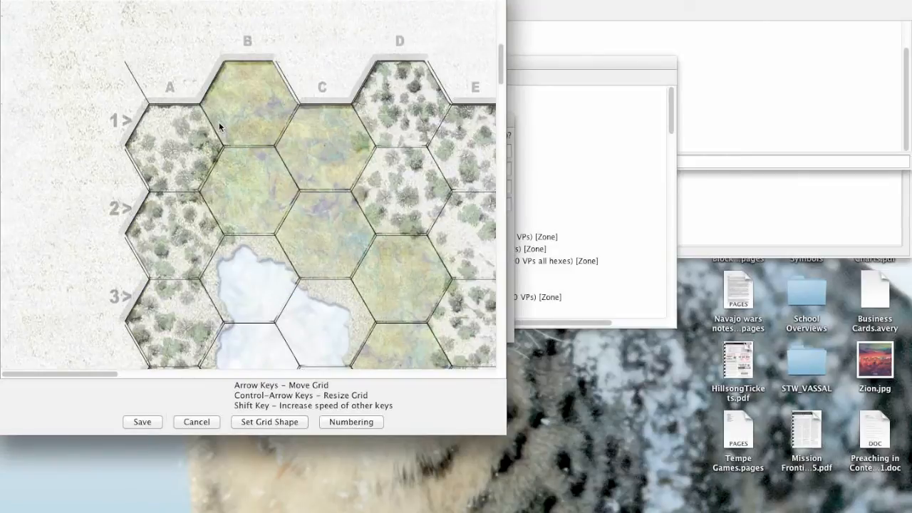
{"action": "scroll", "coordinate": [219, 122], "scroll_direction": "down", "scroll_amount": 2}
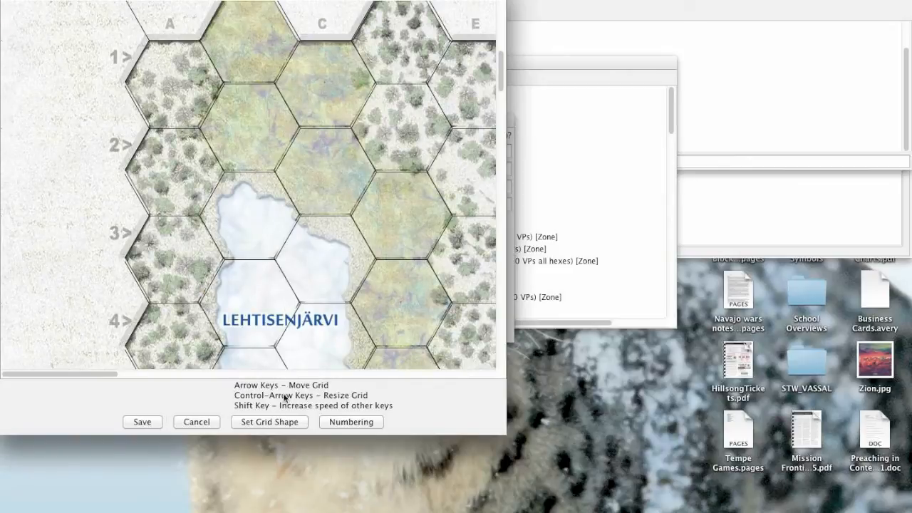
Redefine the grid shape from three adjacent corners of hex B2: its two lower corners and its eastern corner.
{"action": "left_click", "coordinate": [245, 422]}
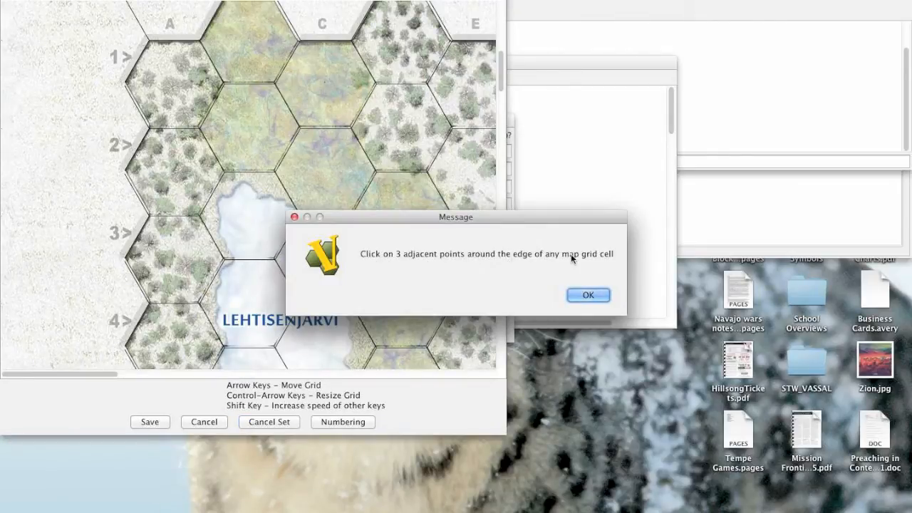
{"action": "left_click", "coordinate": [583, 296]}
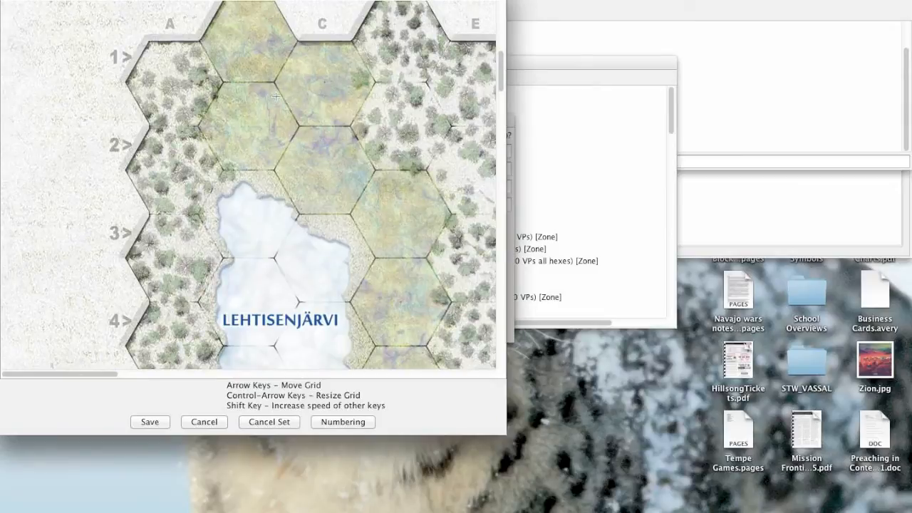
{"action": "left_click", "coordinate": [275, 170]}
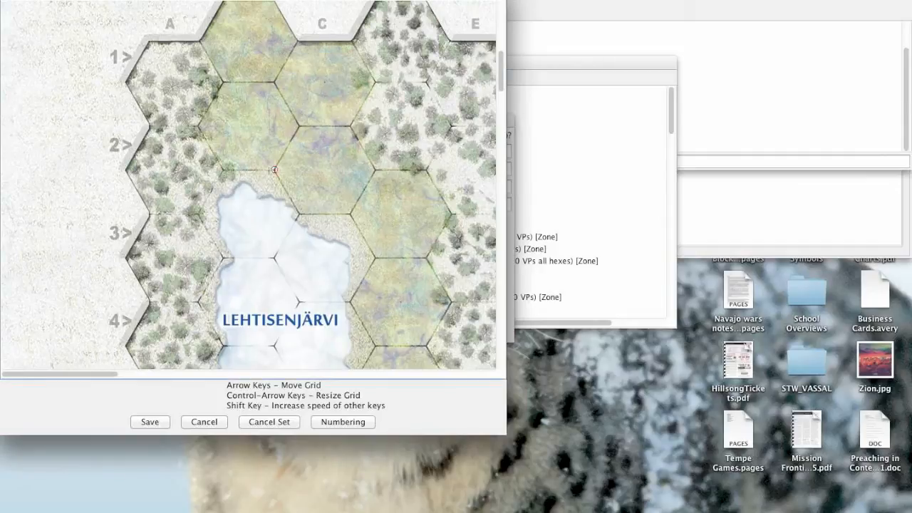
{"action": "left_click", "coordinate": [222, 169]}
{"action": "left_click", "coordinate": [299, 127]}
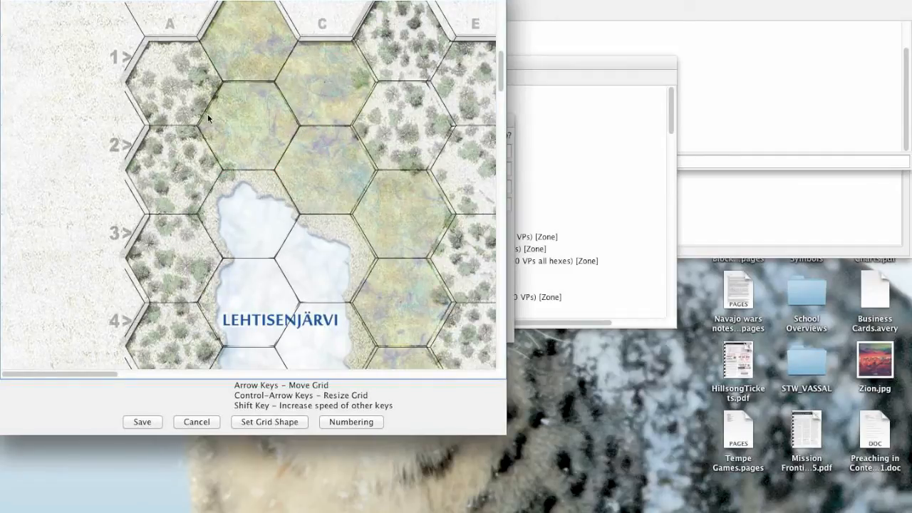
Check the redefined grid's alignment along the map's western edge and its southern rows as far as column X.
{"action": "scroll", "coordinate": [319, 138], "scroll_direction": "down", "scroll_amount": 20}
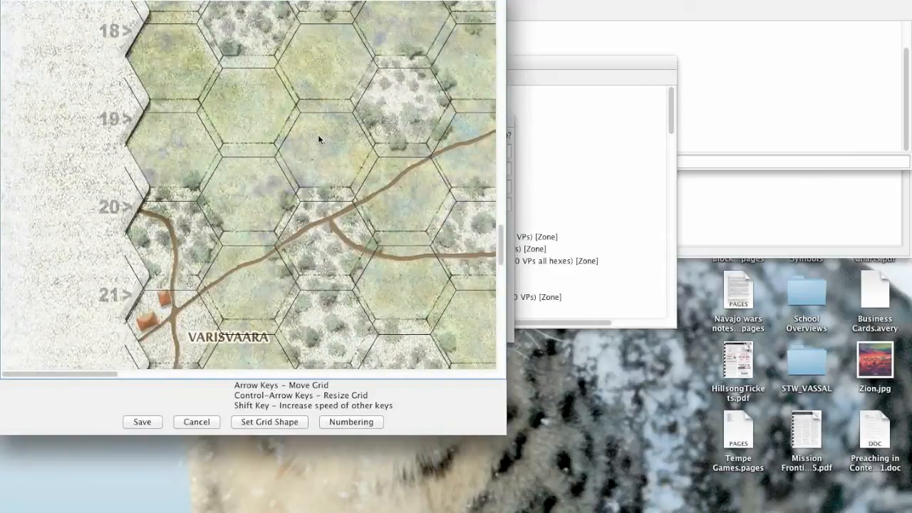
{"action": "scroll", "coordinate": [318, 134], "scroll_direction": "down", "scroll_amount": 1}
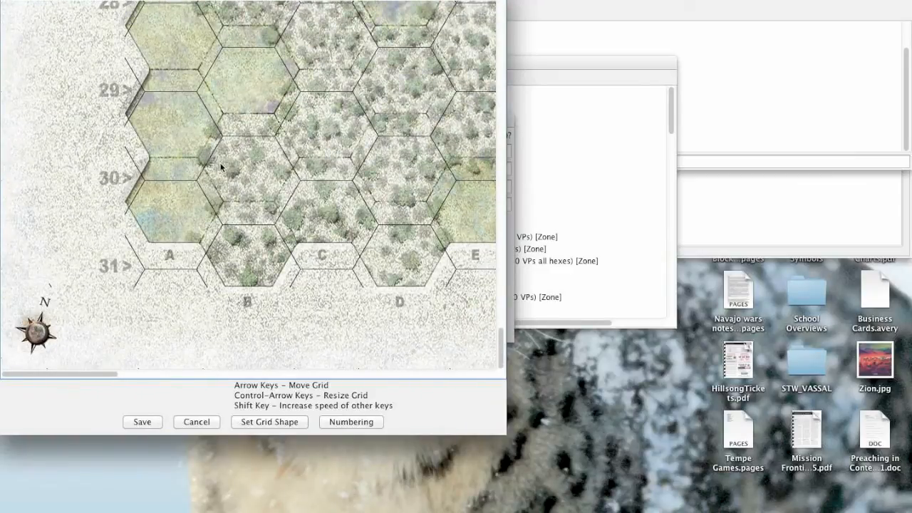
{"action": "left_click_drag", "start_coordinate": [66, 374], "coordinate": [525, 361]}
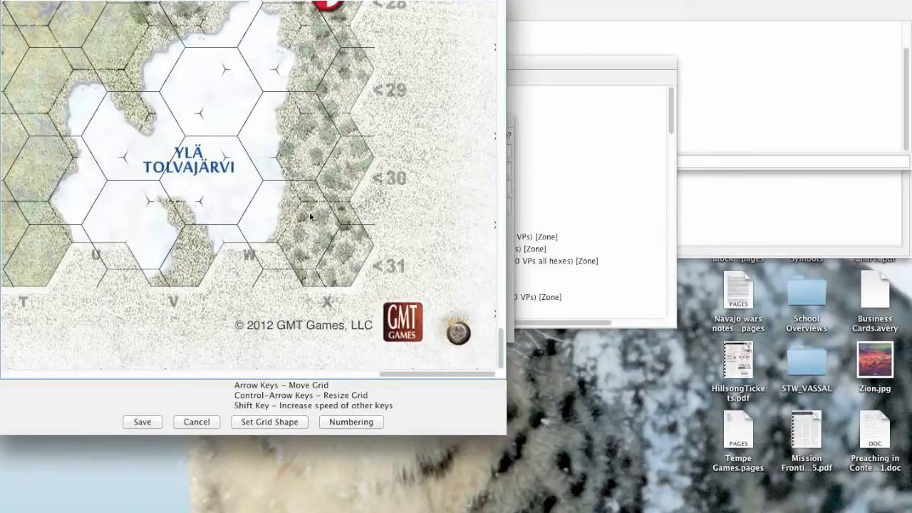
{"action": "left_click_drag", "start_coordinate": [411, 372], "coordinate": [16, 381]}
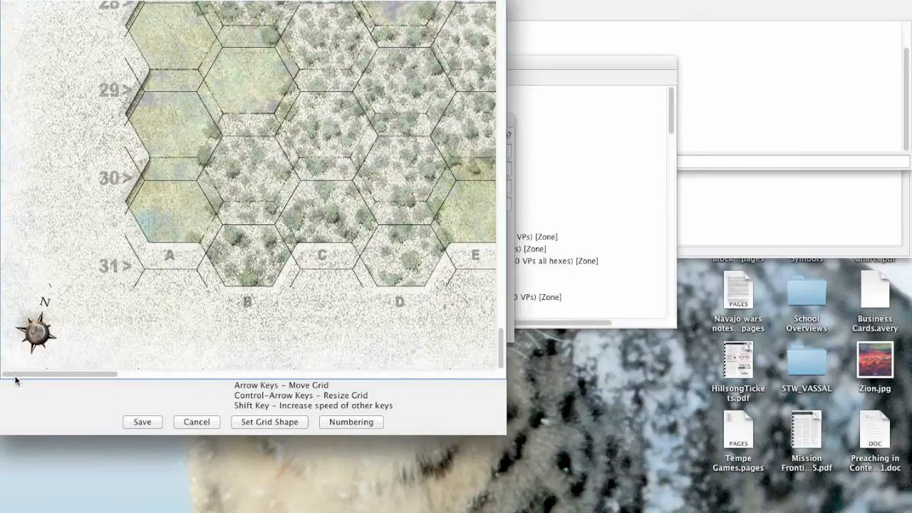
{"action": "scroll", "coordinate": [133, 217], "scroll_direction": "up", "scroll_amount": 20}
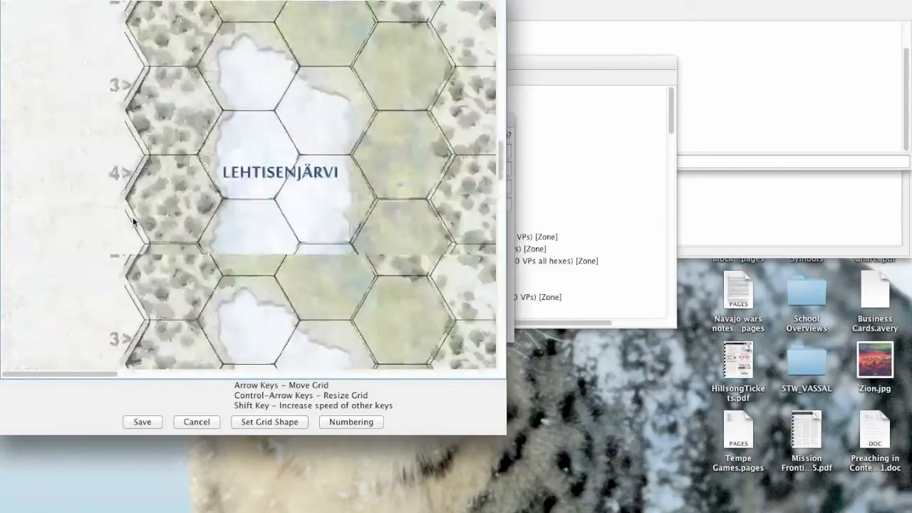
{"action": "scroll", "coordinate": [133, 216], "scroll_direction": "down", "scroll_amount": 3}
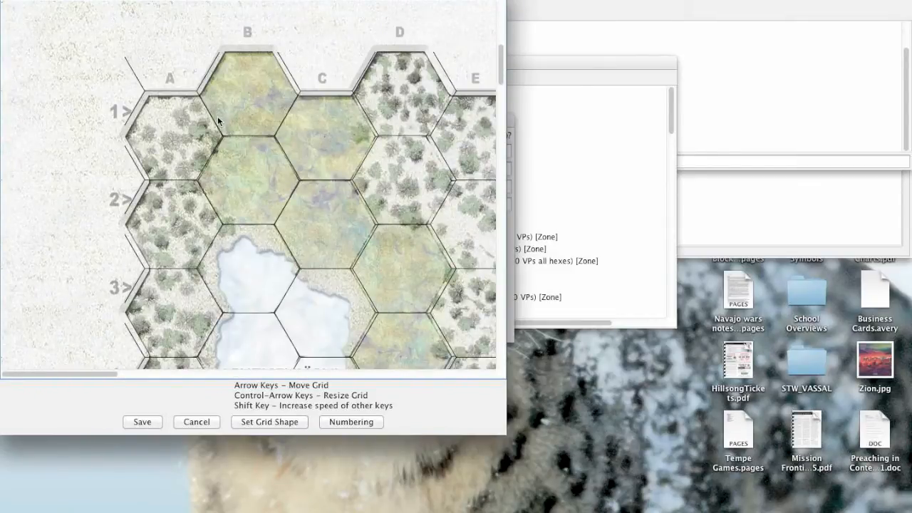
{"action": "scroll", "coordinate": [216, 121], "scroll_direction": "down", "scroll_amount": 20}
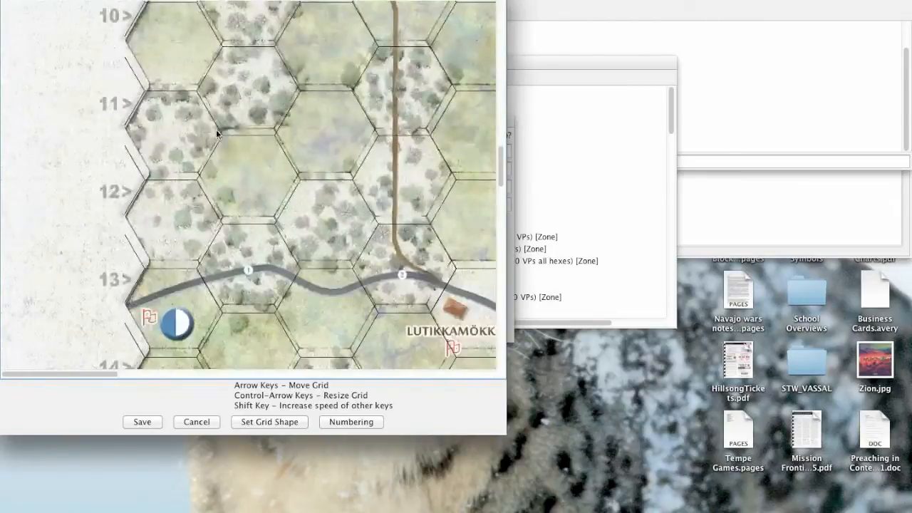
{"action": "scroll", "coordinate": [216, 129], "scroll_direction": "down", "scroll_amount": 8}
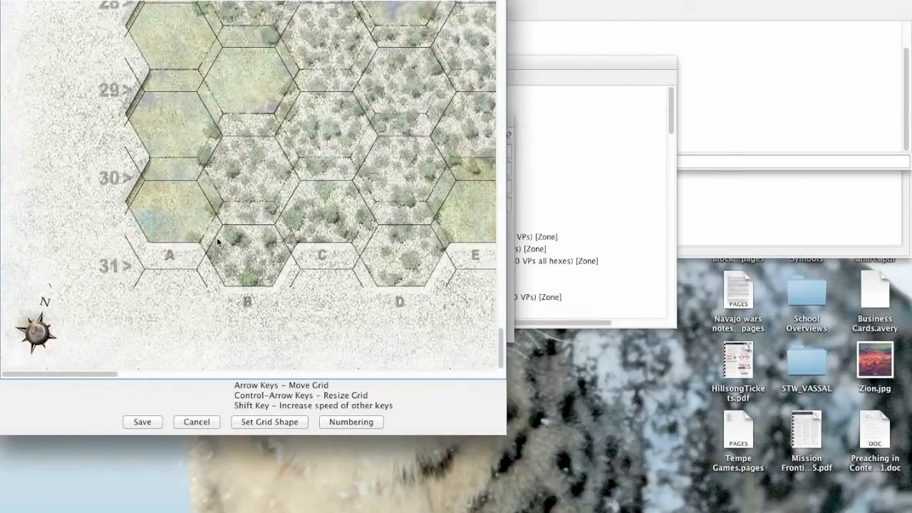
{"action": "left_click_drag", "start_coordinate": [94, 374], "coordinate": [490, 368]}
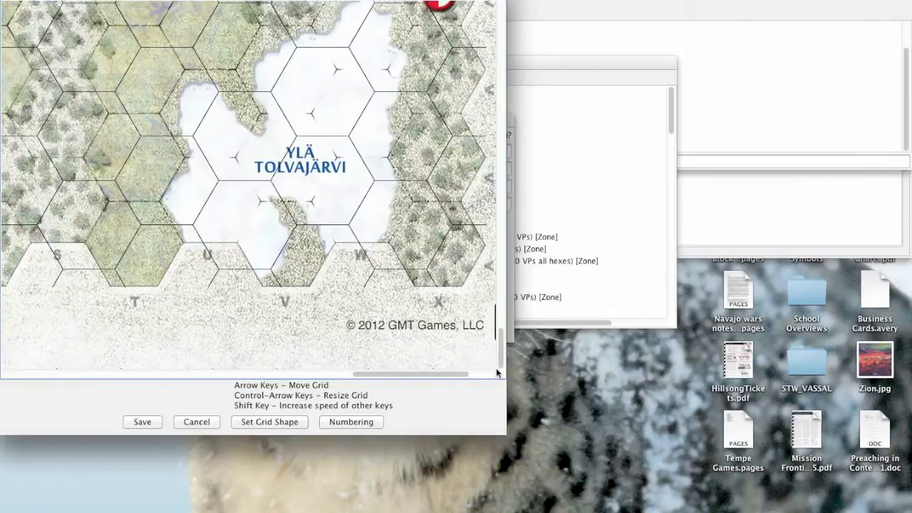
{"action": "left_click", "coordinate": [236, 372]}
{"action": "left_click_drag", "start_coordinate": [236, 373], "coordinate": [1, 366]}
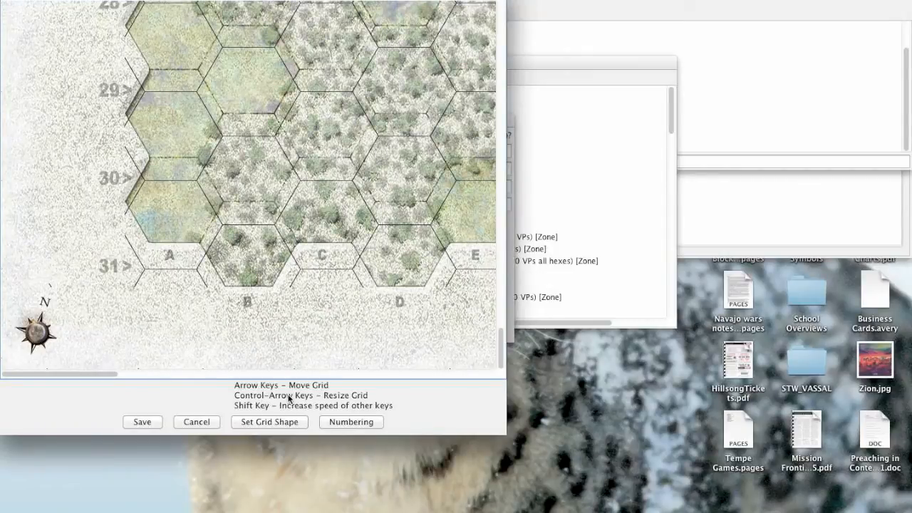
Reduce the grid's hex height in small increments until its rows match the printed hexes at rows 29 to 31.
{"action": "key", "text": "ctrl+Up"}
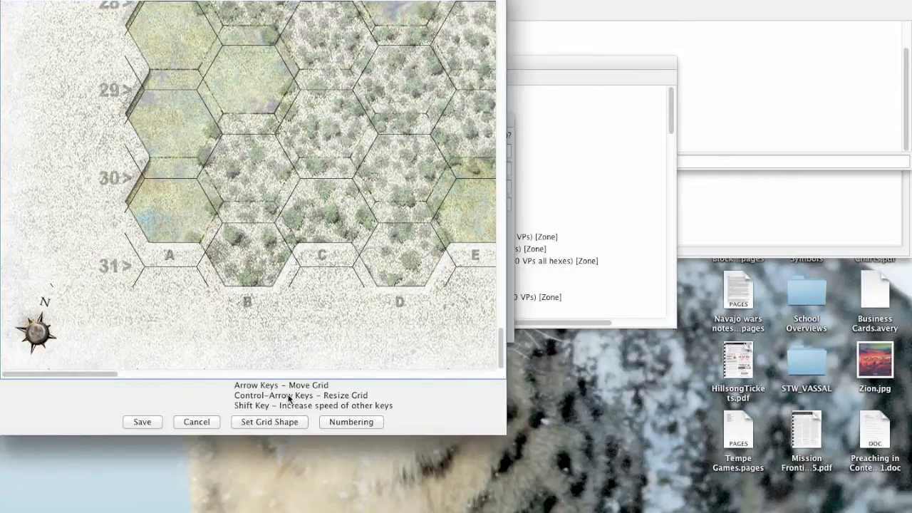
{"action": "key", "text": "ctrl+Up"}
{"action": "key", "text": "ctrl+Up"}
{"action": "key", "text": "ctrl+Up"}
{"action": "key", "text": "ctrl+Up"}
{"action": "key", "text": "ctrl+Up"}
{"action": "key", "text": "ctrl+Up"}
{"action": "key", "text": "ctrl+Up"}
{"action": "key", "text": "ctrl+Up"}
{"action": "key", "text": "ctrl+Up"}
{"action": "key", "text": "ctrl+Up"}
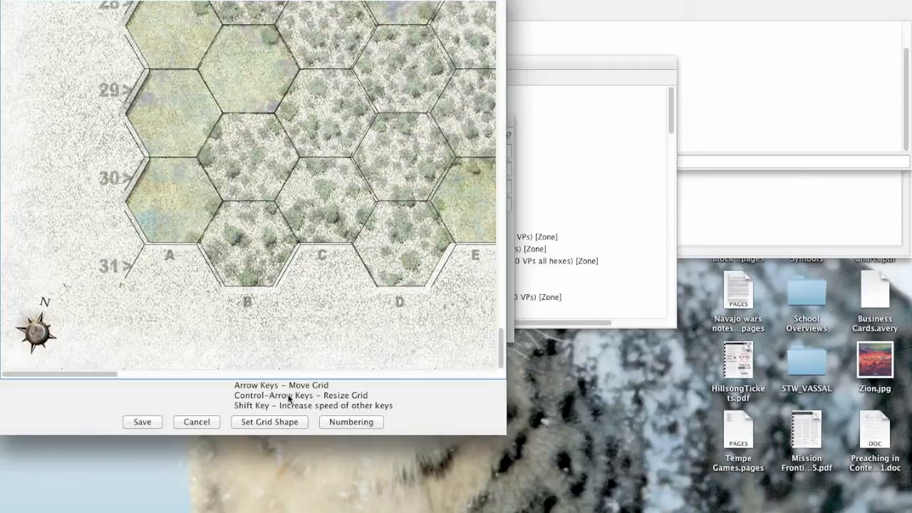
Adjust the grid horizontally in small increments until column A lines up with the printed hexes at rows 29 and 30.
{"action": "key", "text": "Right"}
{"action": "key", "text": "ctrl+Right"}
{"action": "key", "text": "ctrl+Right"}
{"action": "key", "text": "ctrl+Right"}
{"action": "key", "text": "ctrl+Right"}
{"action": "key", "text": "ctrl+Right"}
{"action": "key", "text": "ctrl+Right"}
{"action": "key", "text": "ctrl+Right"}
{"action": "key", "text": "ctrl+Right"}
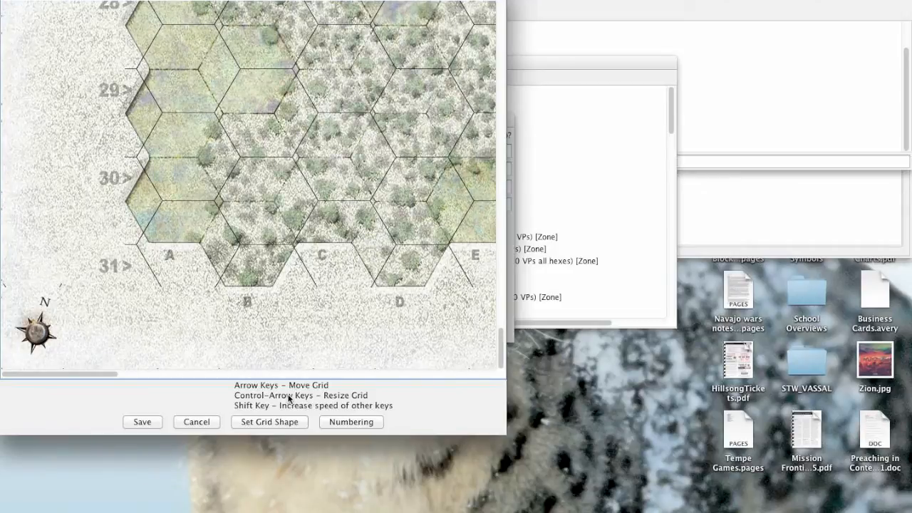
{"action": "key", "text": "ctrl+Right"}
{"action": "key", "text": "ctrl+Right"}
{"action": "key", "text": "ctrl+Right"}
{"action": "key", "text": "ctrl+Right"}
{"action": "key", "text": "ctrl+Right"}
{"action": "key", "text": "ctrl+Right"}
{"action": "key", "text": "ctrl+Right"}
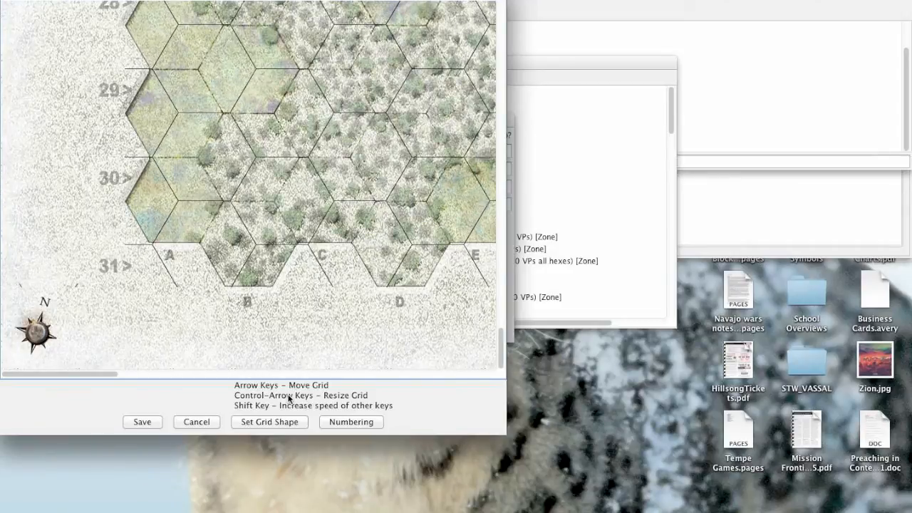
{"action": "key", "text": "ctrl+Right"}
{"action": "key", "text": "ctrl+Right"}
{"action": "key", "text": "ctrl+Right"}
{"action": "key", "text": "ctrl+Right"}
{"action": "key", "text": "ctrl+Right"}
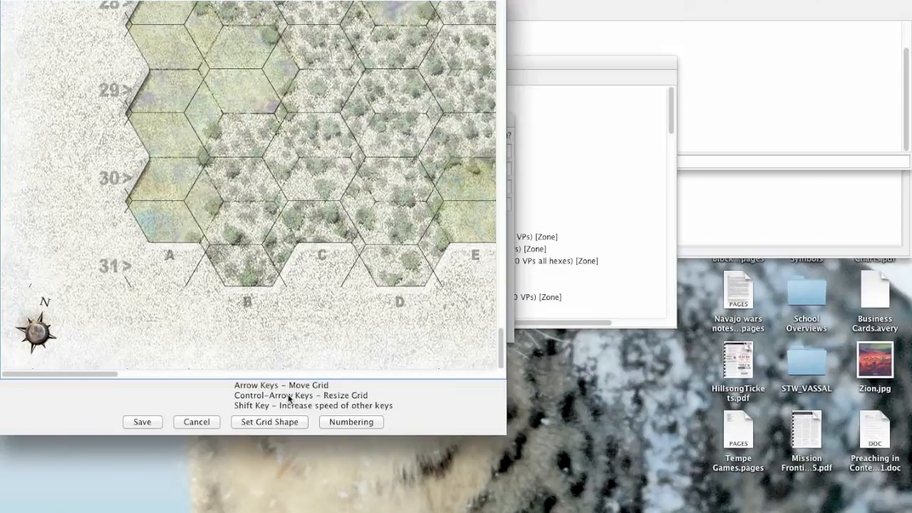
{"action": "key", "text": "ctrl+Right"}
{"action": "key", "text": "ctrl+Right"}
{"action": "key", "text": "ctrl+Right"}
{"action": "key", "text": "ctrl+Right"}
{"action": "key", "text": "ctrl+Right"}
{"action": "key", "text": "ctrl+Right"}
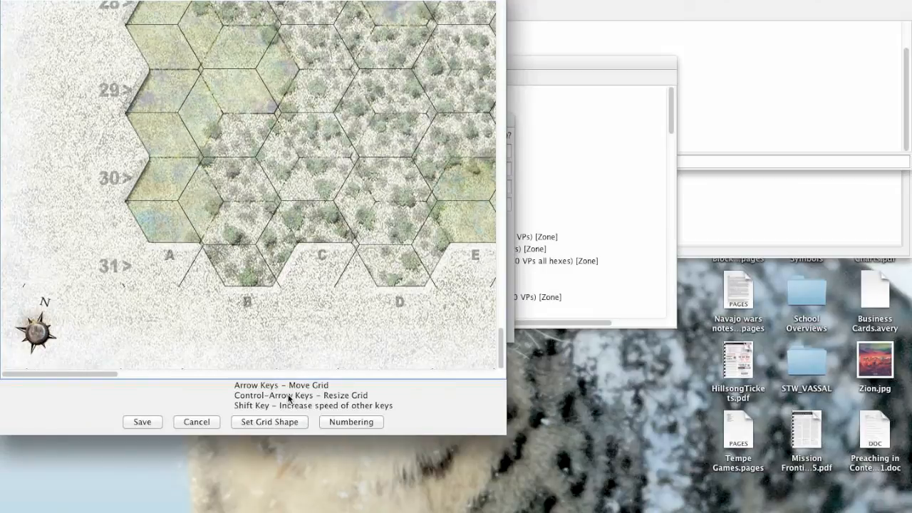
{"action": "key", "text": "ctrl+Right"}
{"action": "key", "text": "ctrl+Right"}
{"action": "key", "text": "ctrl+Right"}
{"action": "key", "text": "ctrl+Right"}
{"action": "key", "text": "ctrl+Right"}
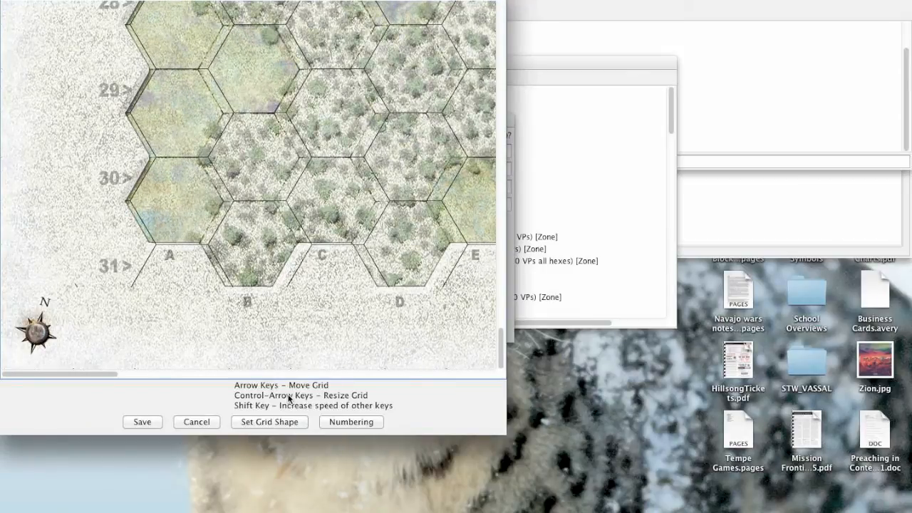
{"action": "key", "text": "ctrl+Right"}
{"action": "key", "text": "ctrl+Right"}
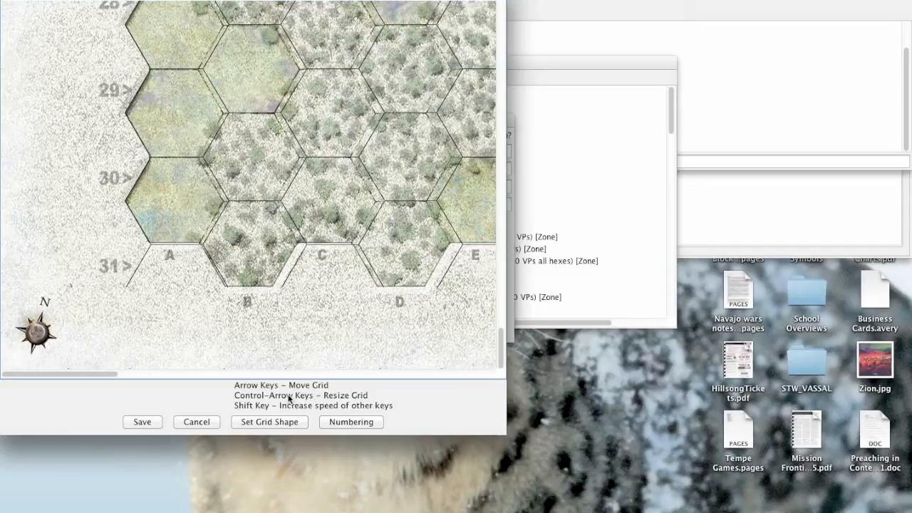
Fine-tune the grid's hex height in both directions against the printed hexes at rows 29 to 31.
{"action": "key", "text": "ctrl+Up"}
{"action": "key", "text": "ctrl+Down"}
{"action": "key", "text": "ctrl+Down"}
{"action": "key", "text": "ctrl+Down"}
{"action": "key", "text": "ctrl+Up"}
{"action": "key", "text": "ctrl+Up"}
{"action": "key", "text": "ctrl+Up"}
{"action": "key", "text": "ctrl+Down"}
{"action": "key", "text": "ctrl+Down"}
{"action": "key", "text": "ctrl+Down"}
{"action": "key", "text": "ctrl+Down"}
{"action": "key", "text": "ctrl+Down"}
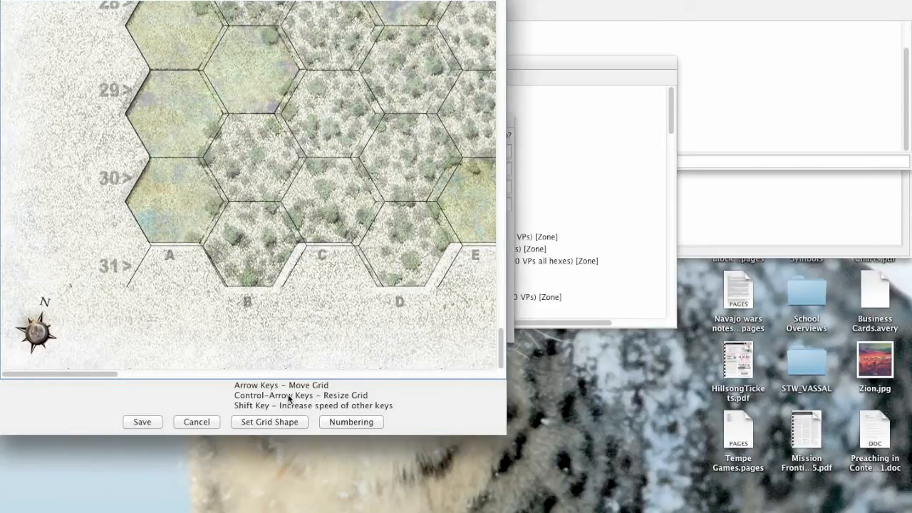
{"action": "key", "text": "Up"}
{"action": "key", "text": "Up"}
{"action": "key", "text": "Up"}
{"action": "key", "text": "Up"}
{"action": "key", "text": "Up"}
{"action": "key", "text": "Up"}
{"action": "key", "text": "Up"}
{"action": "key", "text": "Up"}
{"action": "key", "text": "Up"}
{"action": "key", "text": "Up"}
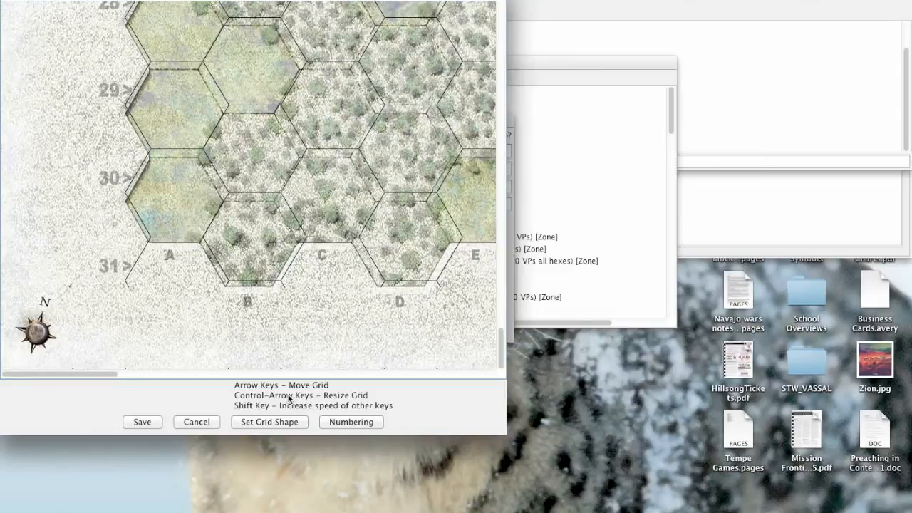
{"action": "key", "text": "Down"}
{"action": "key", "text": "Down"}
{"action": "key", "text": "Down"}
{"action": "key", "text": "Down"}
{"action": "key", "text": "Down"}
{"action": "key", "text": "Down"}
{"action": "key", "text": "Down"}
{"action": "key", "text": "Down"}
{"action": "key", "text": "Down"}
{"action": "key", "text": "Down"}
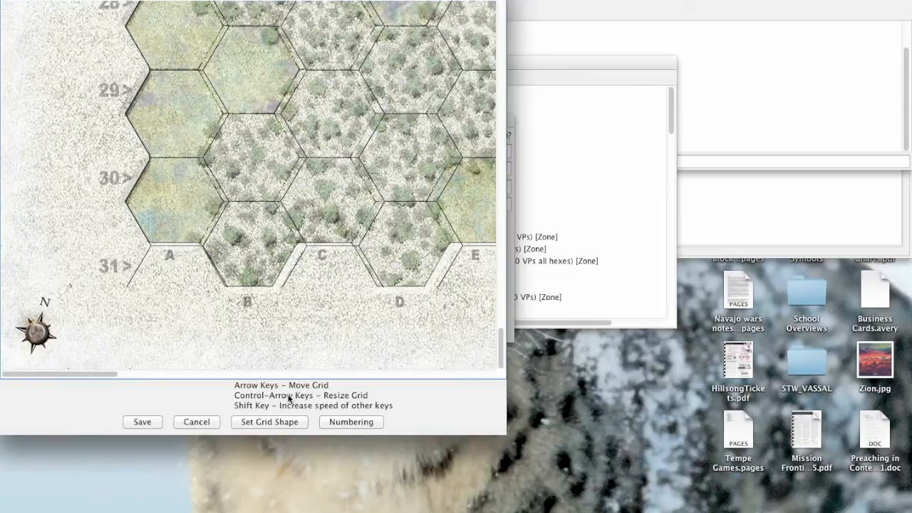
Shift the grid up in small increments until its northern edge matches the printed hexes at rows 1 and 2.
{"action": "scroll", "coordinate": [275, 304], "scroll_direction": "up", "scroll_amount": 20}
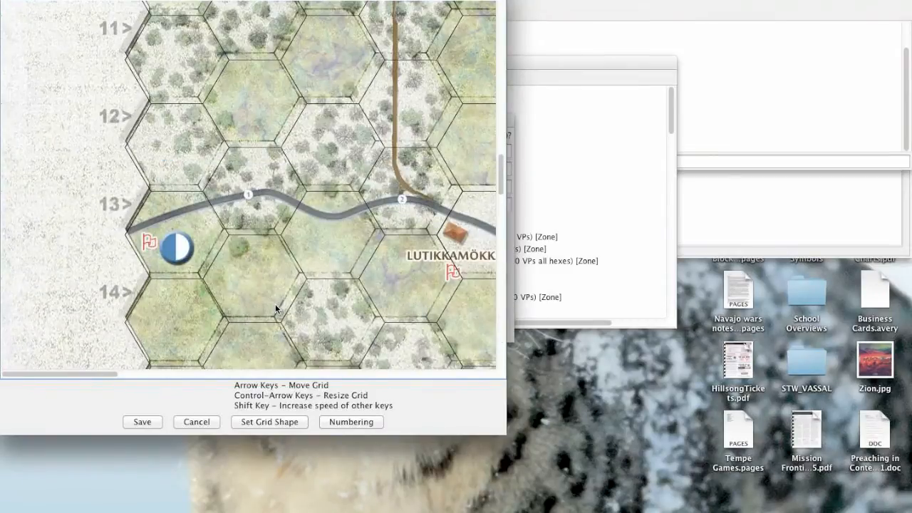
{"action": "scroll", "coordinate": [275, 307], "scroll_direction": "up", "scroll_amount": 10}
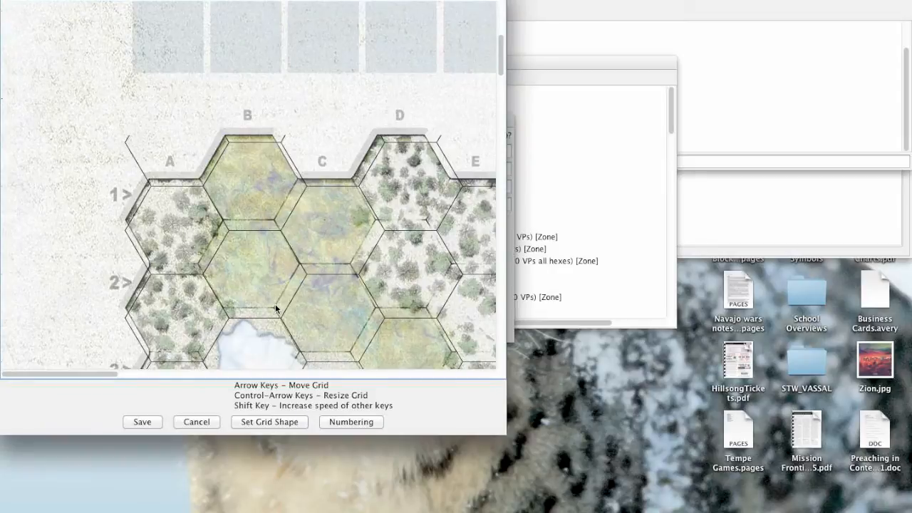
{"action": "key", "text": "Up"}
{"action": "key", "text": "Up"}
{"action": "key", "text": "Up"}
{"action": "key", "text": "Up"}
{"action": "key", "text": "Up"}
{"action": "key", "text": "Up"}
{"action": "key", "text": "Up"}
{"action": "key", "text": "Up"}
{"action": "key", "text": "Up"}
{"action": "key", "text": "Up"}
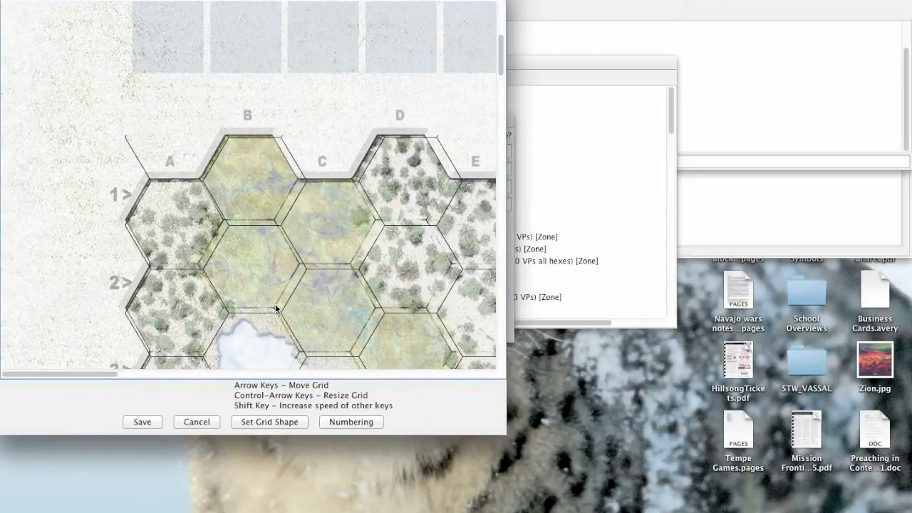
{"action": "key", "text": "Up"}
{"action": "key", "text": "Up"}
{"action": "key", "text": "Up"}
{"action": "key", "text": "Up"}
{"action": "key", "text": "Up"}
{"action": "key", "text": "Up"}
{"action": "key", "text": "Up"}
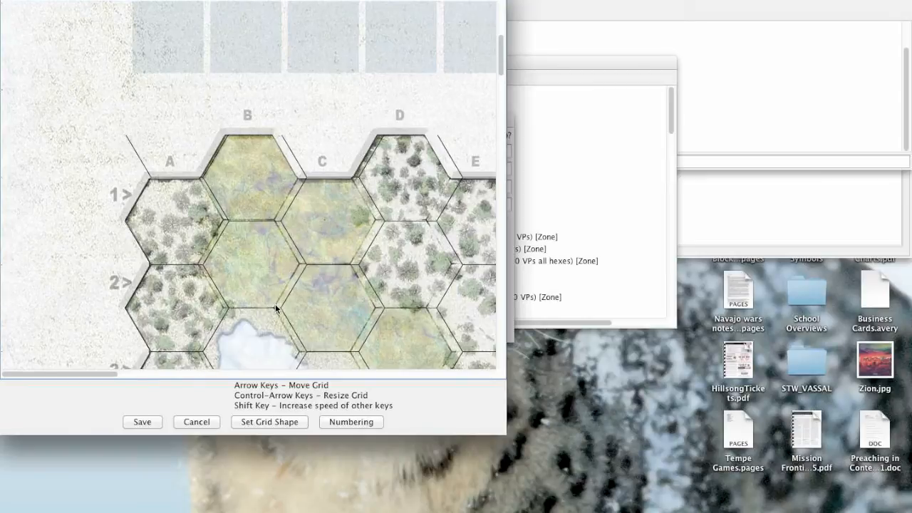
{"action": "key", "text": "Down"}
{"action": "key", "text": "Down"}
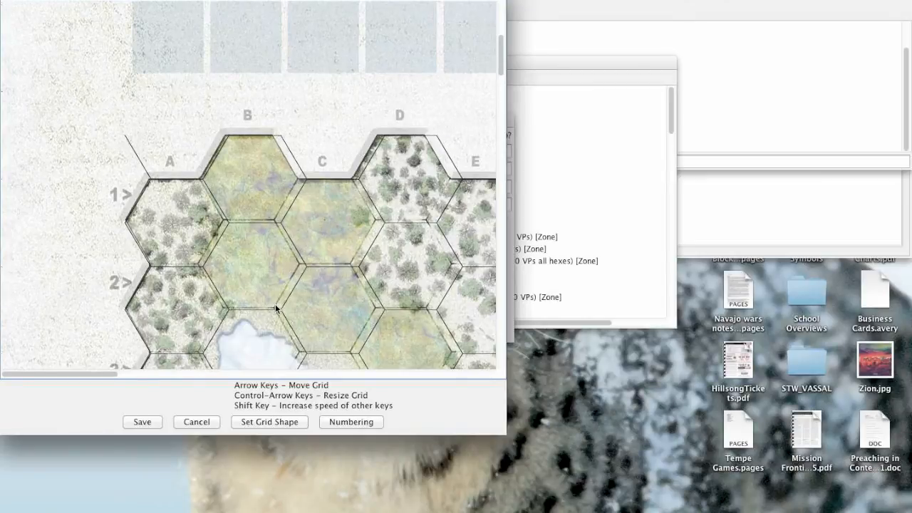
Adjust the grid's hex height until its southern rows match the printed hexes at rows 29 to 31.
{"action": "scroll", "coordinate": [277, 308], "scroll_direction": "down", "scroll_amount": 20}
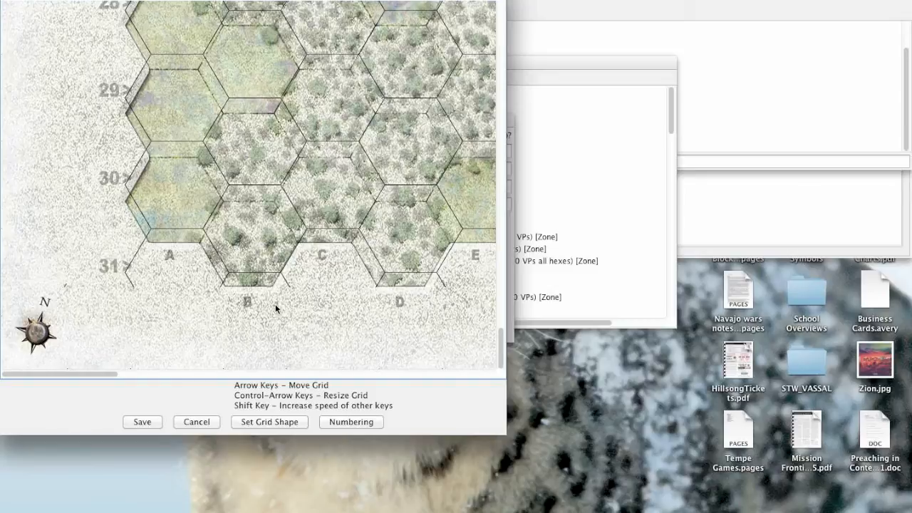
{"action": "key", "text": "ctrl+Down"}
{"action": "key", "text": "ctrl+Down"}
{"action": "key", "text": "ctrl+Down"}
{"action": "key", "text": "ctrl+Down"}
{"action": "key", "text": "ctrl+Down"}
{"action": "key", "text": "ctrl+Down"}
{"action": "key", "text": "ctrl+Down"}
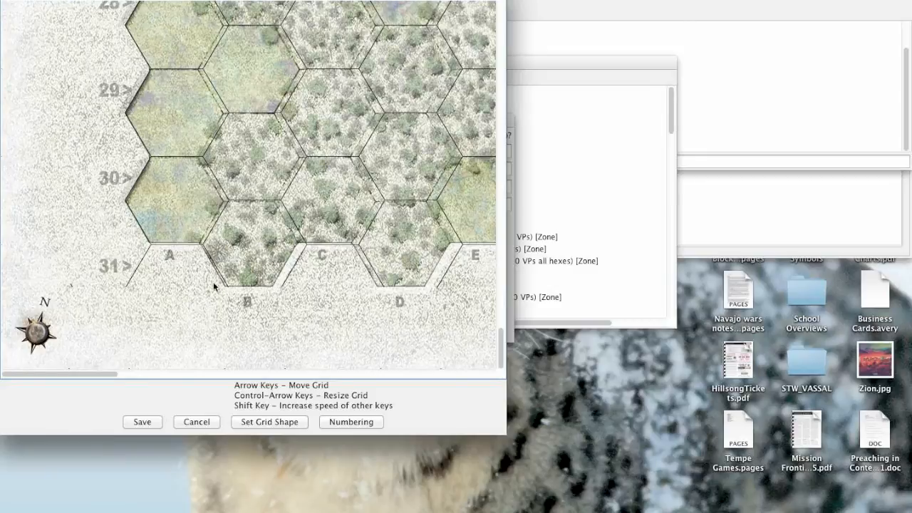
Try shifting the grid up to match the printed row 1, and move it back down to fit rows 29 to 31.
{"action": "scroll", "coordinate": [198, 212], "scroll_direction": "up", "scroll_amount": 20}
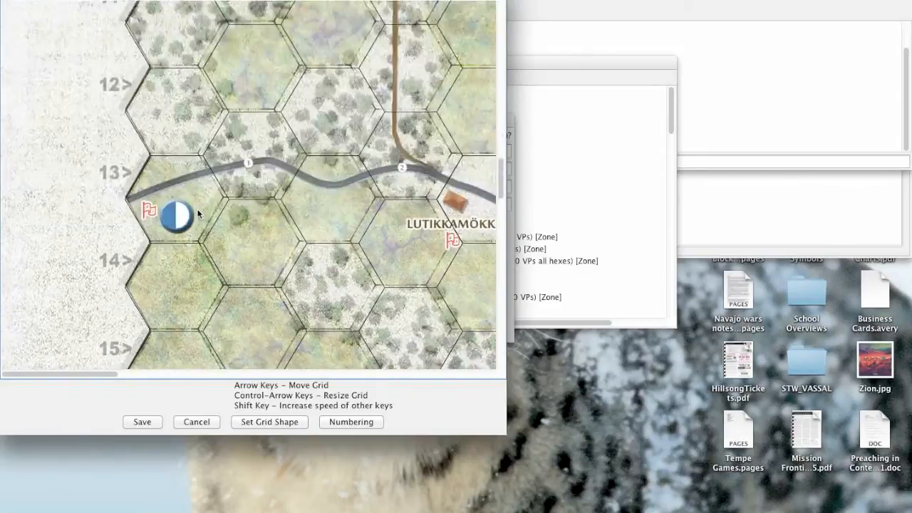
{"action": "scroll", "coordinate": [198, 212], "scroll_direction": "up", "scroll_amount": 15}
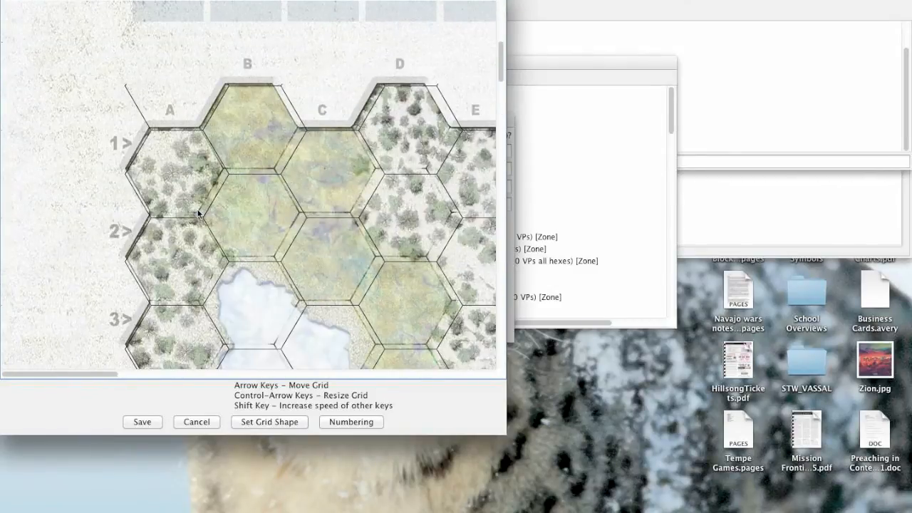
{"action": "key", "text": "Up"}
{"action": "key", "text": "Up"}
{"action": "key", "text": "Up"}
{"action": "key", "text": "Up"}
{"action": "key", "text": "Up"}
{"action": "key", "text": "Up"}
{"action": "key", "text": "Up"}
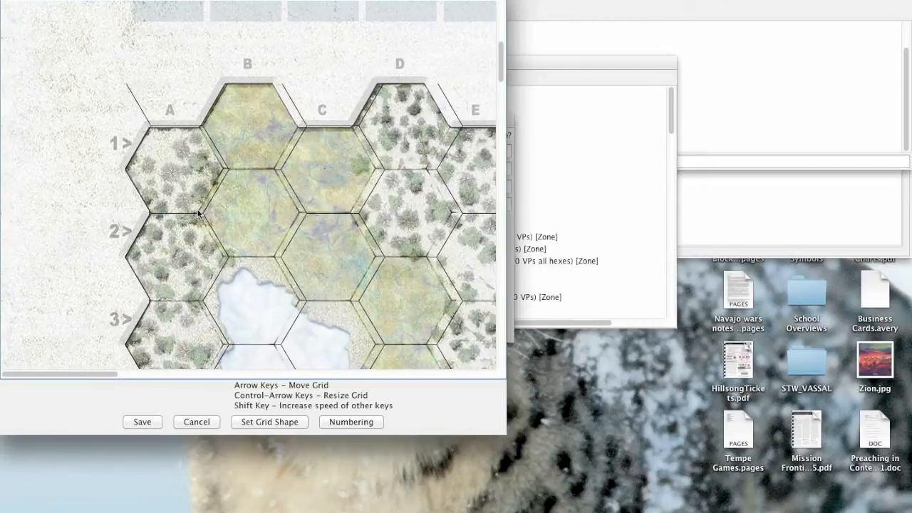
{"action": "scroll", "coordinate": [198, 213], "scroll_direction": "down", "scroll_amount": 20}
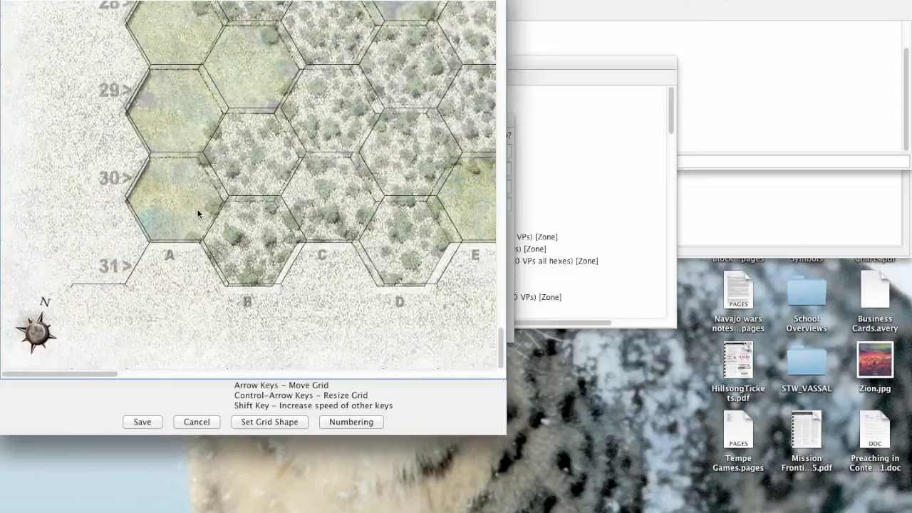
{"action": "key", "text": "Down"}
{"action": "key", "text": "Down"}
{"action": "key", "text": "Down"}
{"action": "key", "text": "Down"}
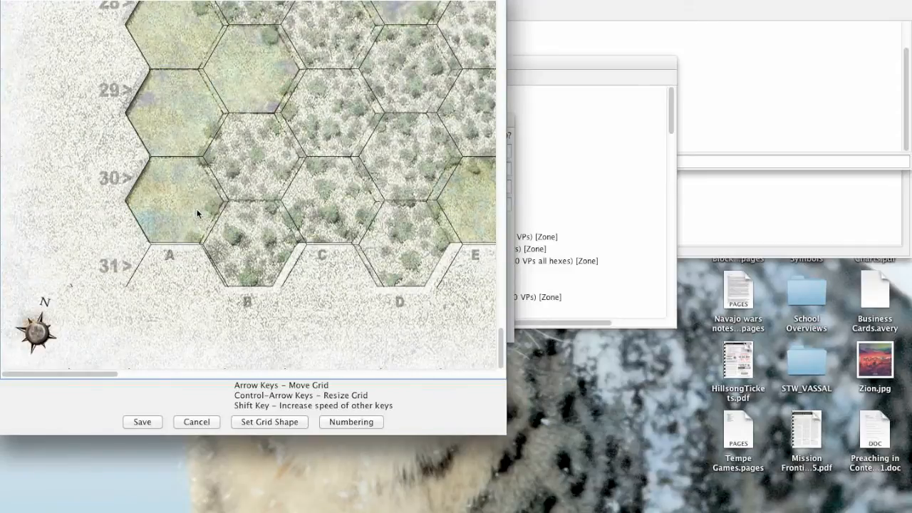
Check the grid's alignment along the map's western edge between row 1 and row 31.
{"action": "scroll", "coordinate": [197, 213], "scroll_direction": "up", "scroll_amount": 20}
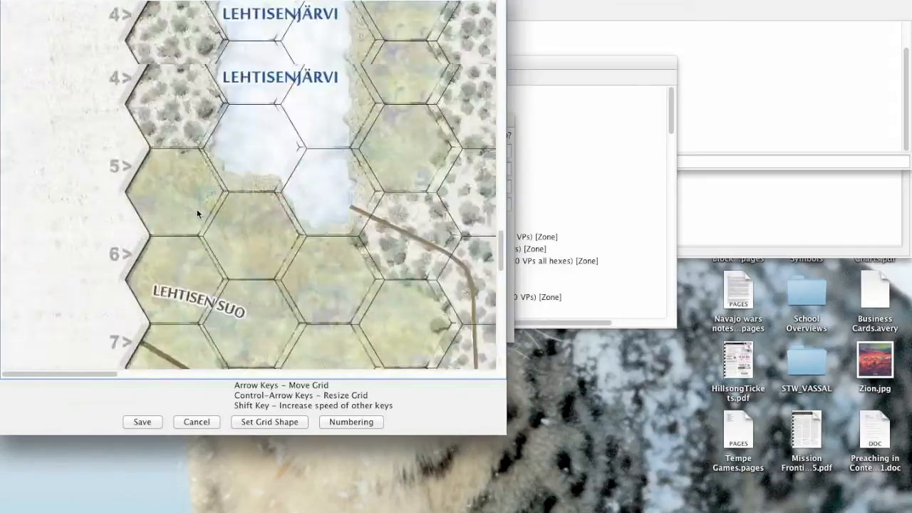
{"action": "scroll", "coordinate": [198, 213], "scroll_direction": "down", "scroll_amount": 8}
{"action": "scroll", "coordinate": [197, 213], "scroll_direction": "up", "scroll_amount": 7}
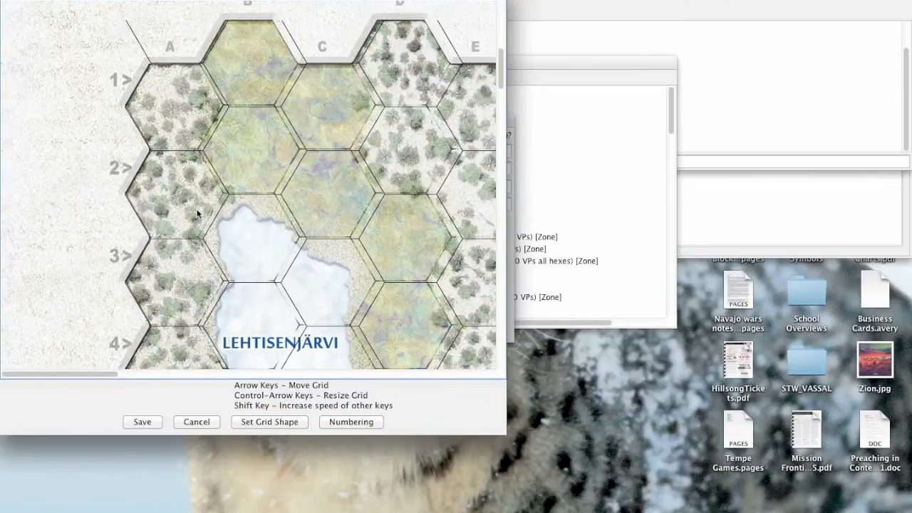
{"action": "scroll", "coordinate": [197, 213], "scroll_direction": "down", "scroll_amount": 20}
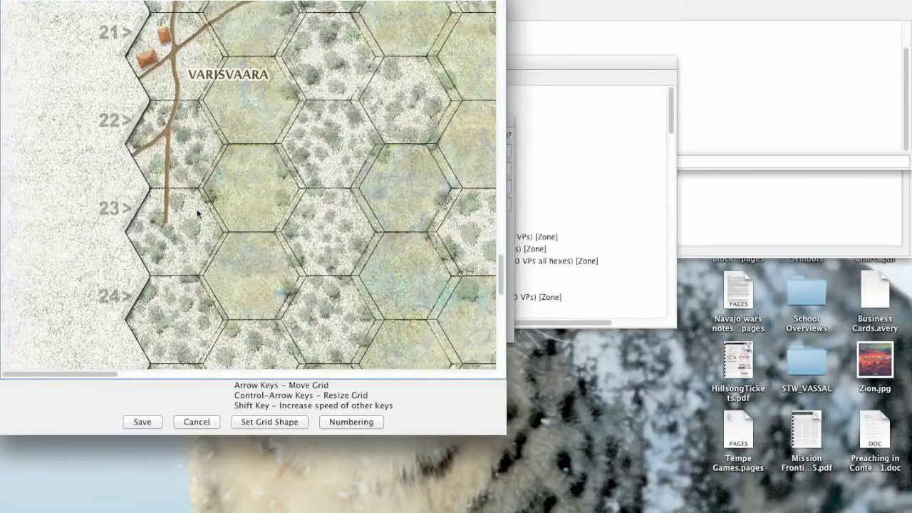
{"action": "scroll", "coordinate": [197, 214], "scroll_direction": "down", "scroll_amount": 8}
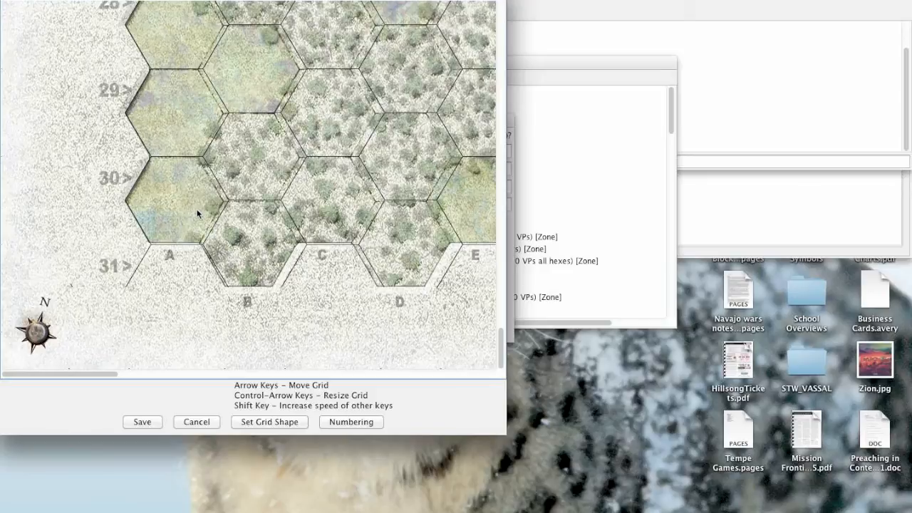
Reduce the grid's hex width slightly to bring columns B to E closer to the printed hexes.
{"action": "key", "text": "ctrl+Left"}
{"action": "key", "text": "ctrl+Left"}
{"action": "key", "text": "ctrl+Left"}
{"action": "key", "text": "ctrl+Left"}
{"action": "key", "text": "ctrl+Left"}
{"action": "key", "text": "ctrl+Left"}
{"action": "key", "text": "ctrl+Left"}
{"action": "key", "text": "ctrl+Left"}
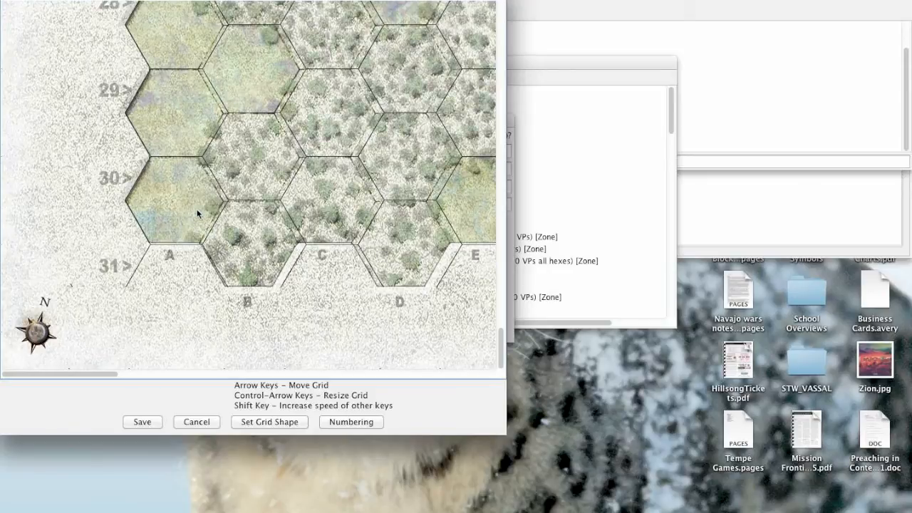
{"action": "key", "text": "ctrl+Left"}
{"action": "key", "text": "ctrl+Left"}
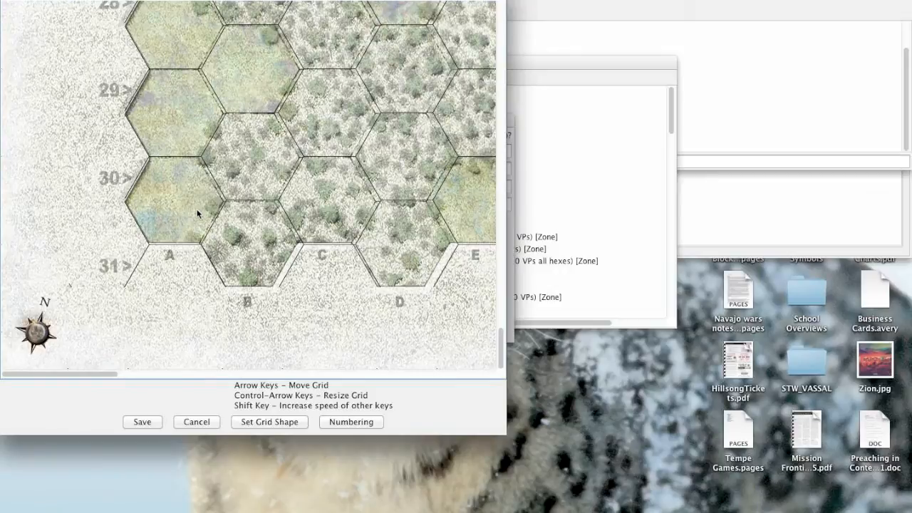
Adjust the grid horizontally in small increments until columns T to X match the printed hexes in the map's southeastern corner.
{"action": "left_click_drag", "start_coordinate": [66, 378], "coordinate": [449, 364]}
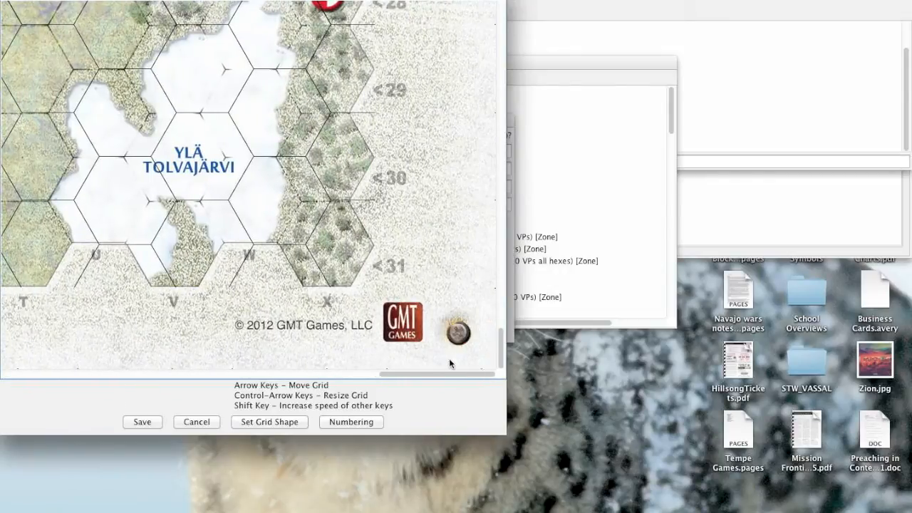
{"action": "key", "text": "Left"}
{"action": "key", "text": "Left"}
{"action": "key", "text": "Left"}
{"action": "key", "text": "Left"}
{"action": "key", "text": "Left"}
{"action": "key", "text": "Left"}
{"action": "key", "text": "Left"}
{"action": "key", "text": "Left"}
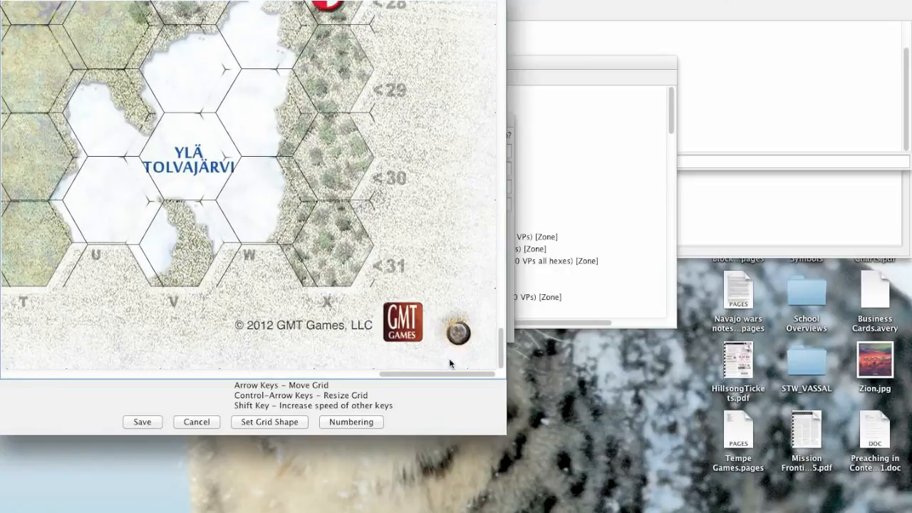
{"action": "key", "text": "Left"}
{"action": "key", "text": "Left"}
{"action": "key", "text": "Left"}
{"action": "key", "text": "Left"}
{"action": "key", "text": "Left"}
{"action": "key", "text": "Left"}
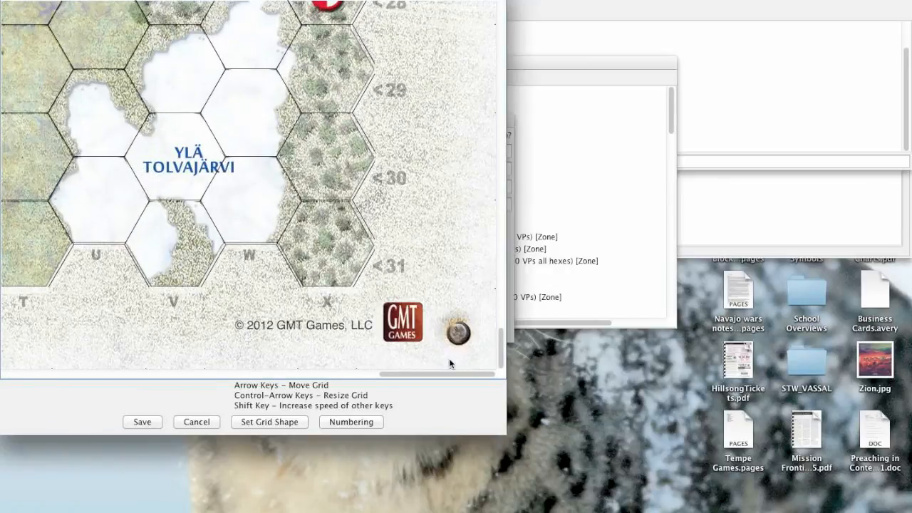
{"action": "key", "text": "Left"}
{"action": "key", "text": "Left"}
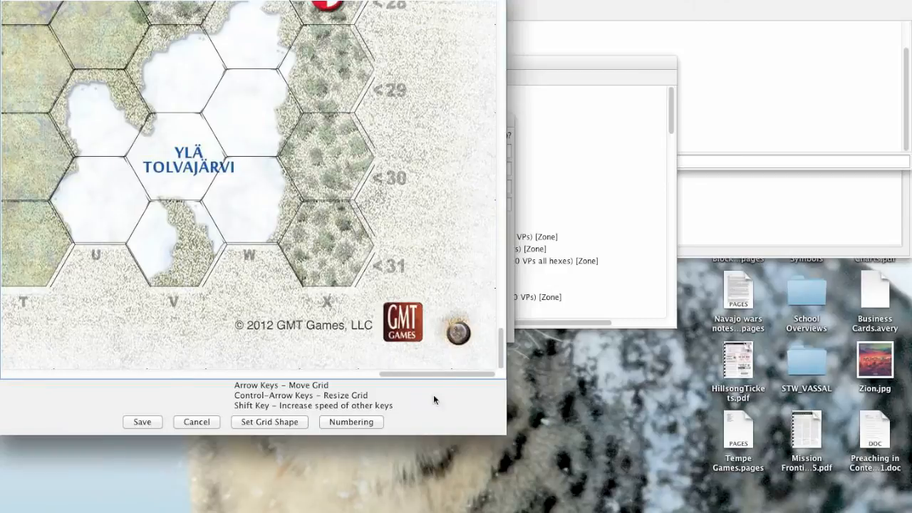
Check the adjusted grid's alignment along the map's western edge and down the eastern edge from row 1 to row 29.
{"action": "left_click_drag", "start_coordinate": [431, 375], "coordinate": [69, 373]}
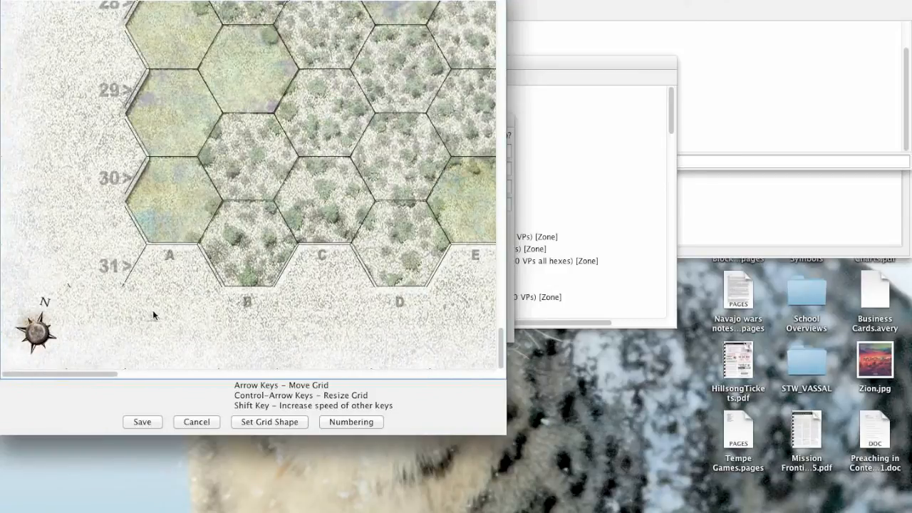
{"action": "scroll", "coordinate": [240, 254], "scroll_direction": "up", "scroll_amount": 15}
{"action": "scroll", "coordinate": [240, 254], "scroll_direction": "up", "scroll_amount": 15}
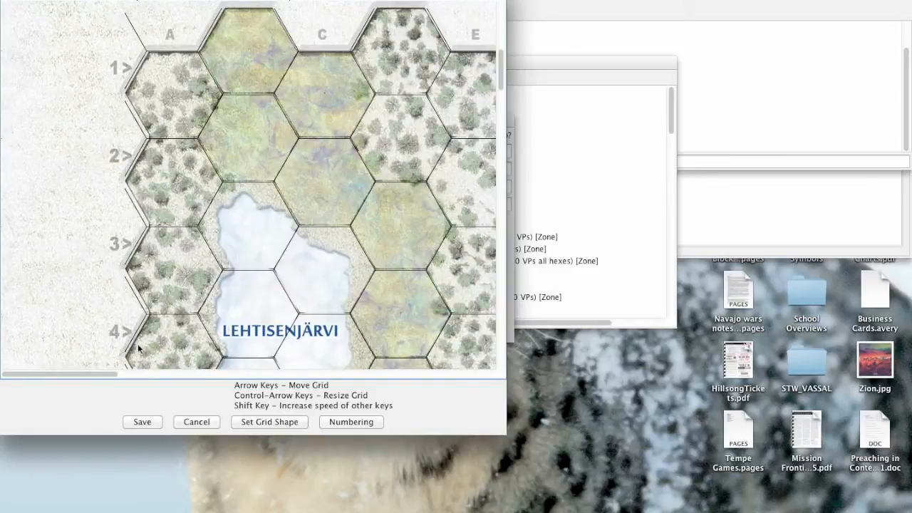
{"action": "left_click_drag", "start_coordinate": [70, 373], "coordinate": [483, 343]}
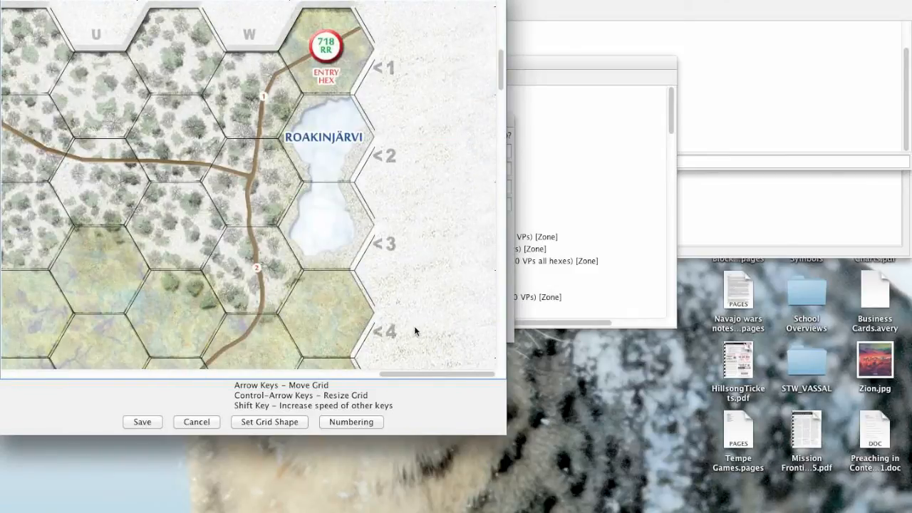
{"action": "scroll", "coordinate": [372, 325], "scroll_direction": "down", "scroll_amount": 10}
{"action": "scroll", "coordinate": [369, 325], "scroll_direction": "down", "scroll_amount": 10}
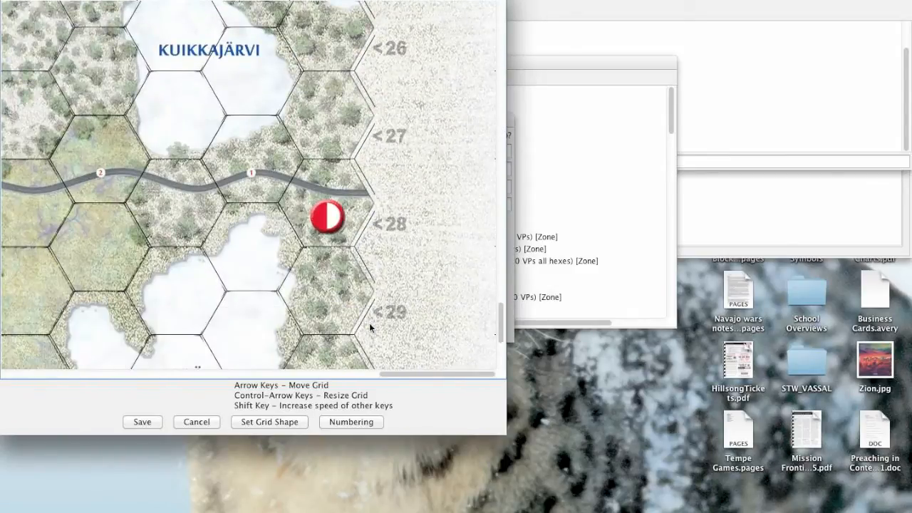
Save the adjusted grid shape, then turn off Show Grid in the hex grid's properties with Draw Center Dots left off.
{"action": "scroll", "coordinate": [369, 325], "scroll_direction": "down", "scroll_amount": 3}
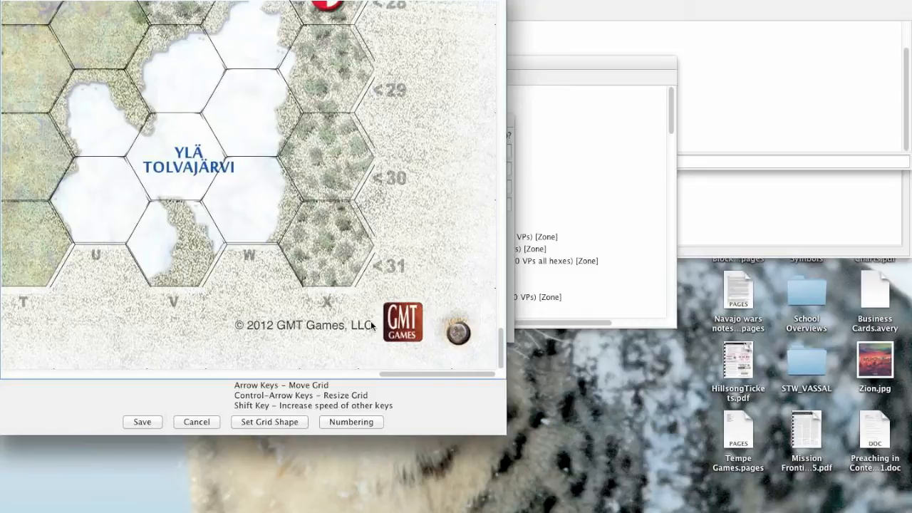
{"action": "left_click", "coordinate": [143, 422]}
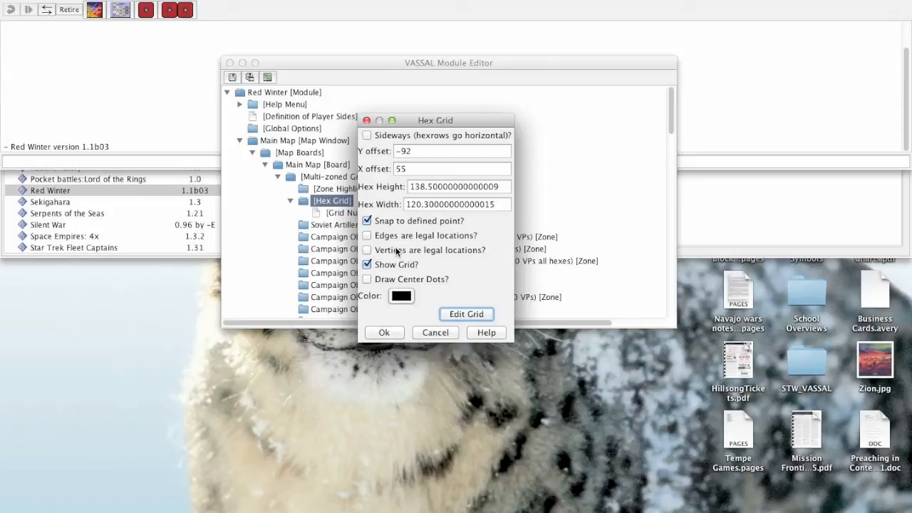
{"action": "left_click", "coordinate": [375, 282]}
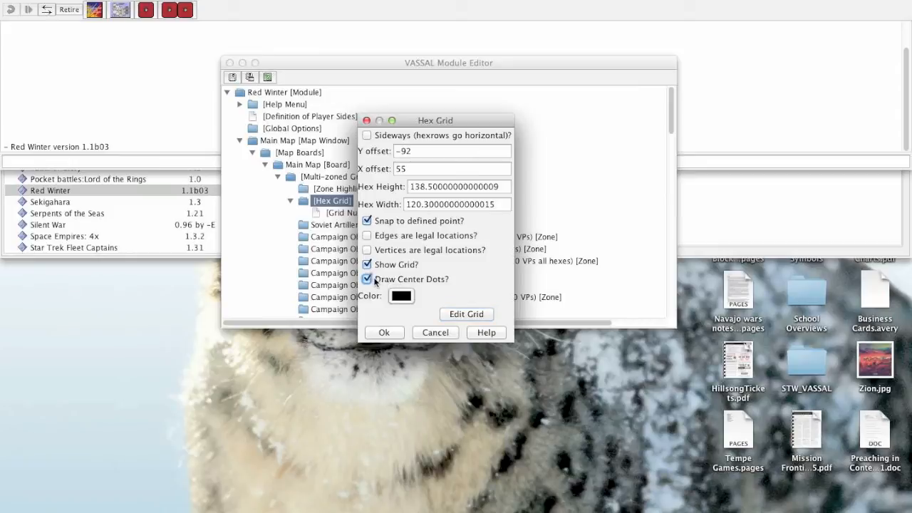
{"action": "left_click", "coordinate": [376, 282]}
{"action": "left_click", "coordinate": [386, 267]}
{"action": "left_click", "coordinate": [384, 313]}
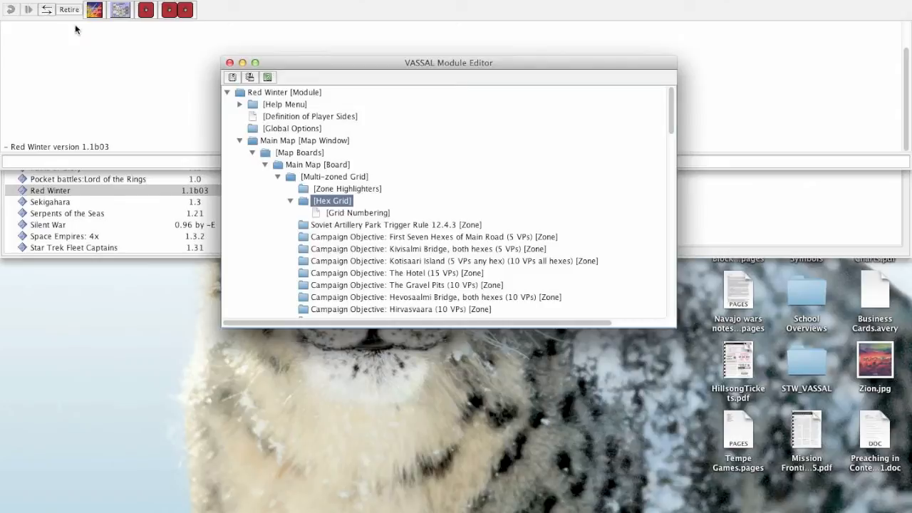
Start a Red Winter game to test the adjusted hex grid on the main map.
{"action": "left_click", "coordinate": [75, 47]}
{"action": "left_click", "coordinate": [104, 0]}
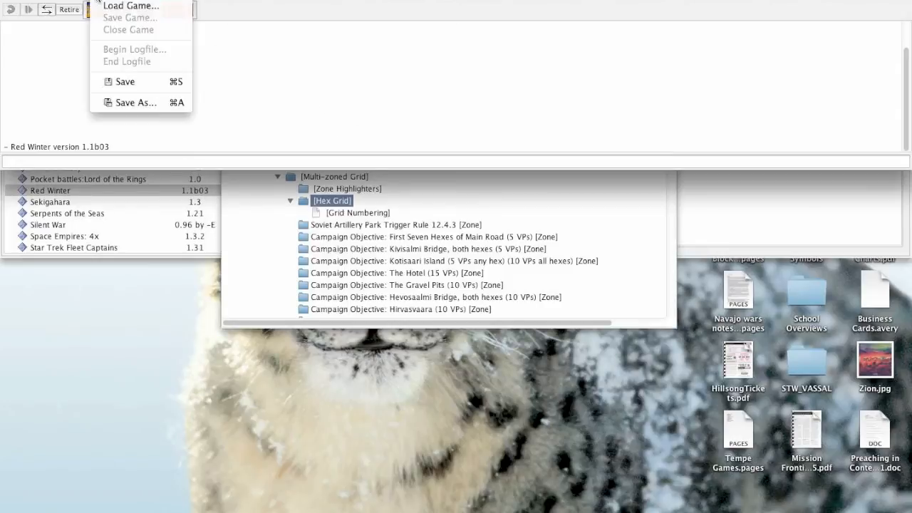
{"action": "left_click", "coordinate": [96, 0]}
{"action": "key", "text": "Return"}
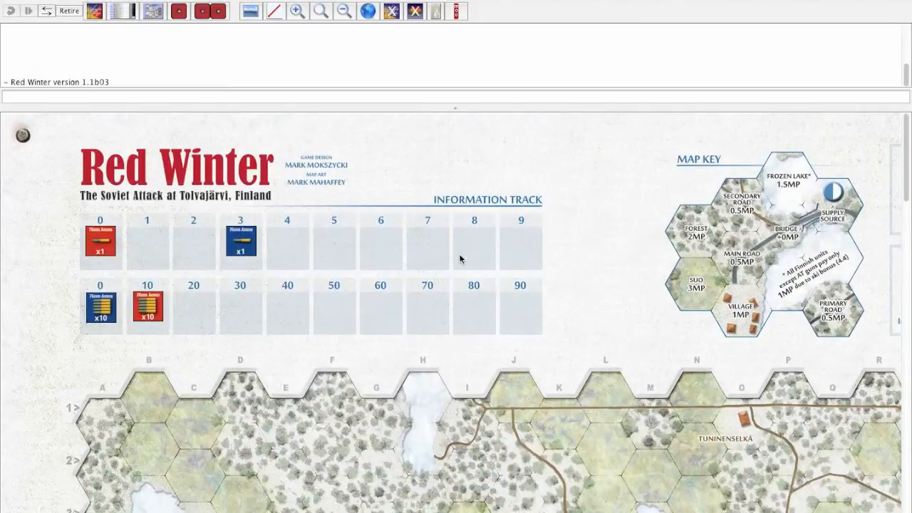
Move the MG/ErP 9 counter from hex F21 to G20 and on to H21 to test snapping and location reporting.
{"action": "scroll", "coordinate": [460, 257], "scroll_direction": "down", "scroll_amount": 6}
{"action": "scroll", "coordinate": [460, 258], "scroll_direction": "down", "scroll_amount": 9}
{"action": "double_click", "coordinate": [287, 186]}
{"action": "scroll", "coordinate": [312, 209], "scroll_direction": "up", "scroll_amount": 1}
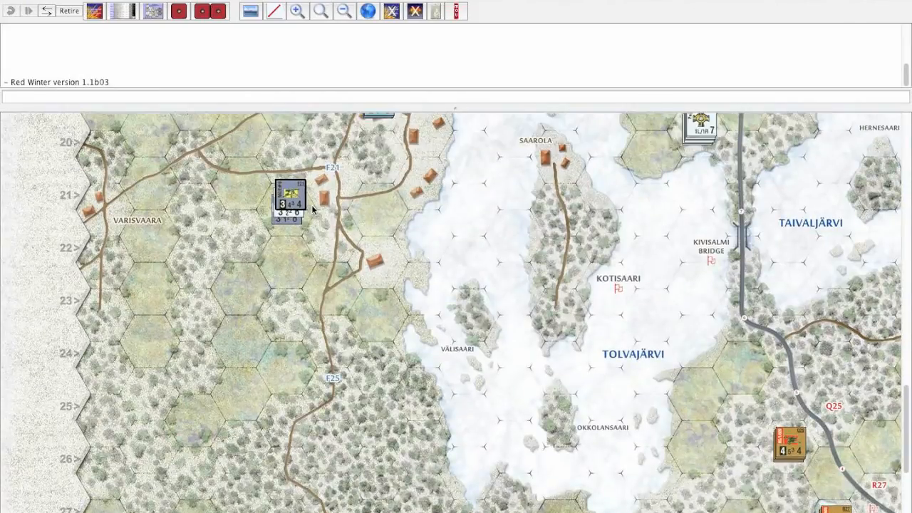
{"action": "scroll", "coordinate": [312, 209], "scroll_direction": "up", "scroll_amount": 1}
{"action": "left_click_drag", "start_coordinate": [291, 284], "coordinate": [374, 299]}
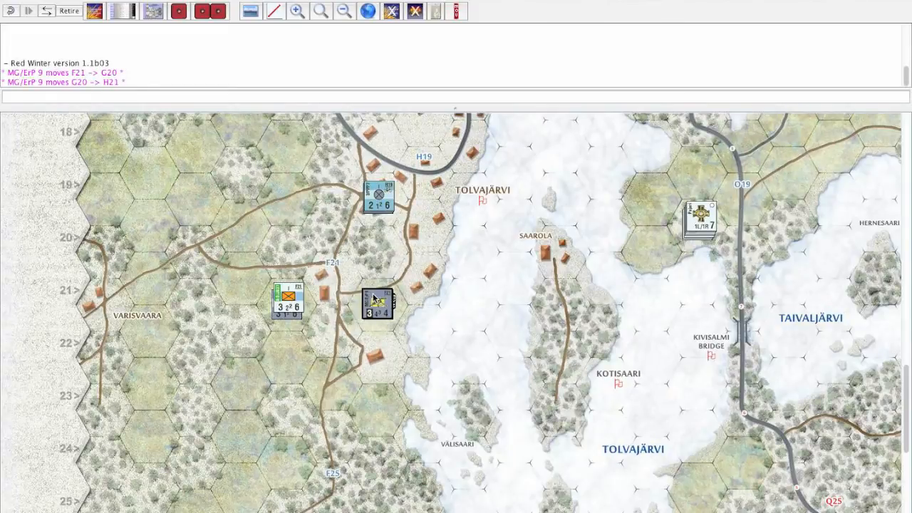
Close the test game and return to the Module Editor.
{"action": "scroll", "coordinate": [374, 299], "scroll_direction": "down", "scroll_amount": 2}
{"action": "left_click", "coordinate": [102, 0]}
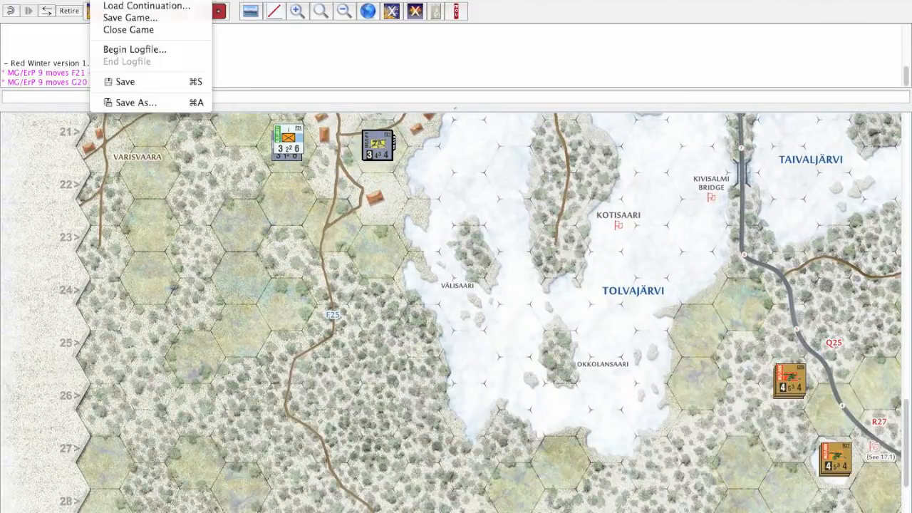
{"action": "left_click", "coordinate": [116, 30]}
{"action": "left_click", "coordinate": [453, 294]}
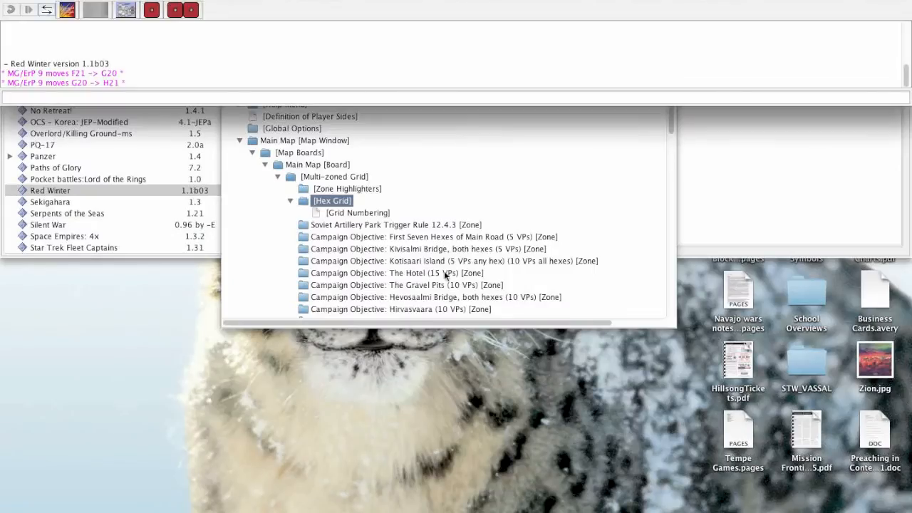
Open the hex grid's Grid Numbering settings and enable Draw Numbering.
{"action": "double_click", "coordinate": [338, 211]}
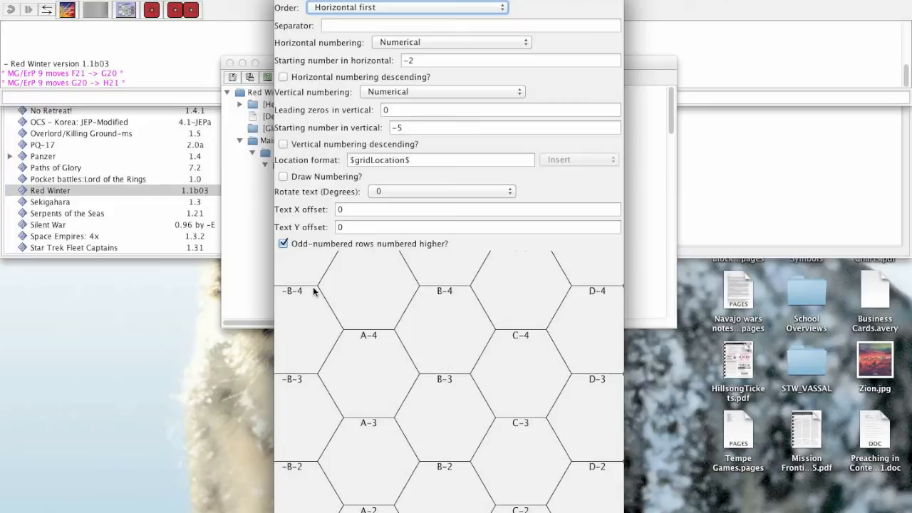
{"action": "left_click_drag", "start_coordinate": [355, 1], "coordinate": [546, 1]}
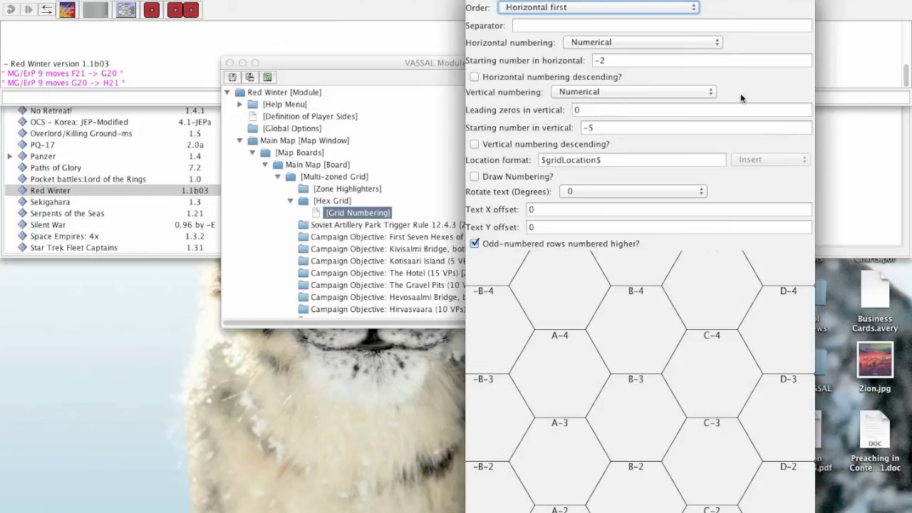
{"action": "left_click", "coordinate": [494, 178]}
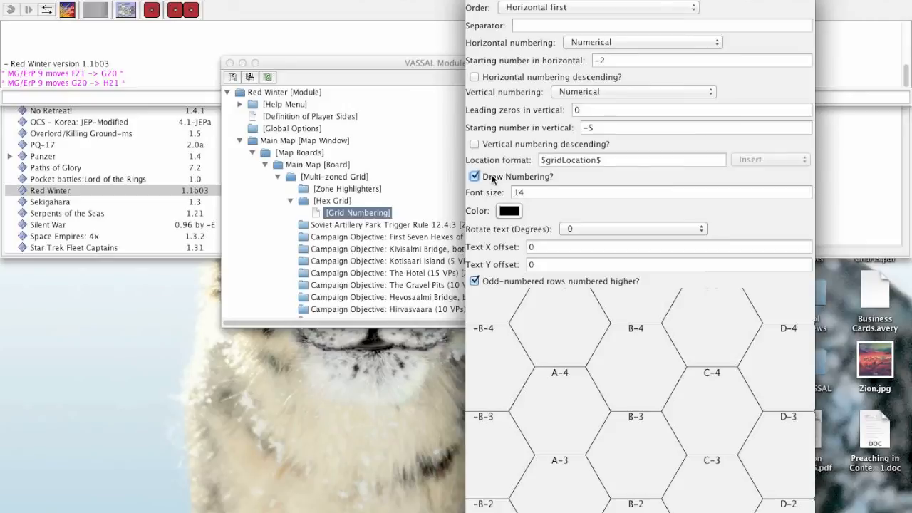
Turn on Show Grid in the hex grid's properties, then close the Grid Numbering settings.
{"action": "left_click", "coordinate": [318, 202]}
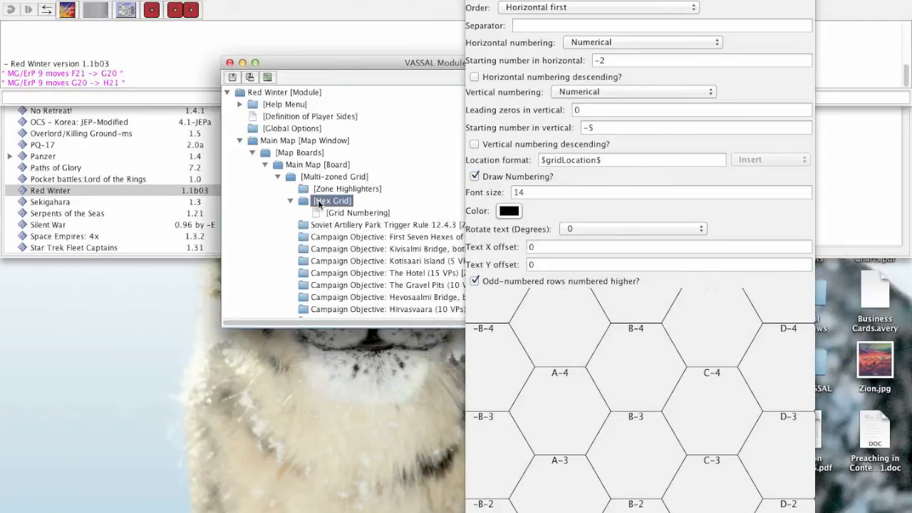
{"action": "double_click", "coordinate": [319, 203]}
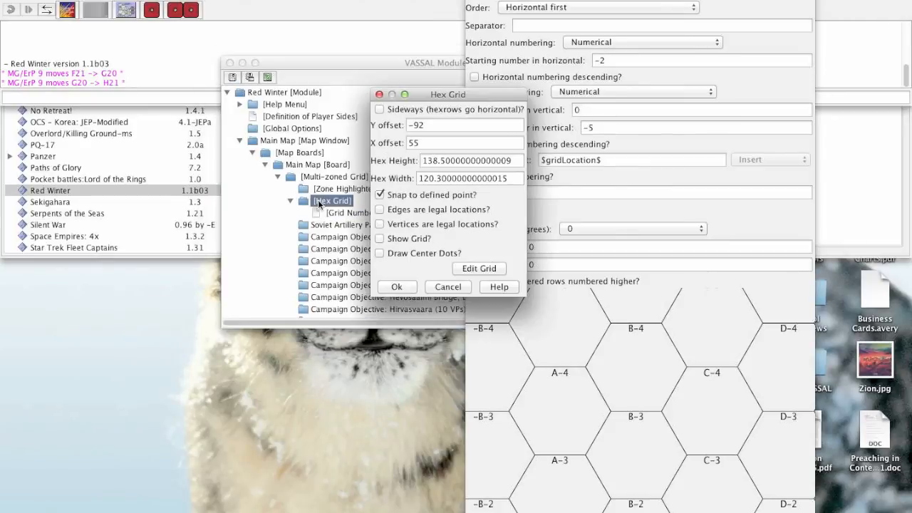
{"action": "left_click", "coordinate": [404, 243]}
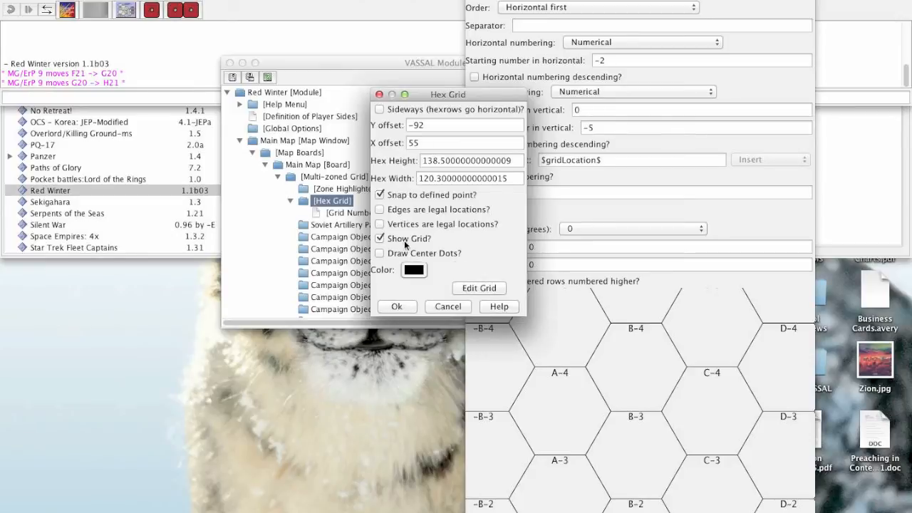
{"action": "left_click", "coordinate": [396, 307]}
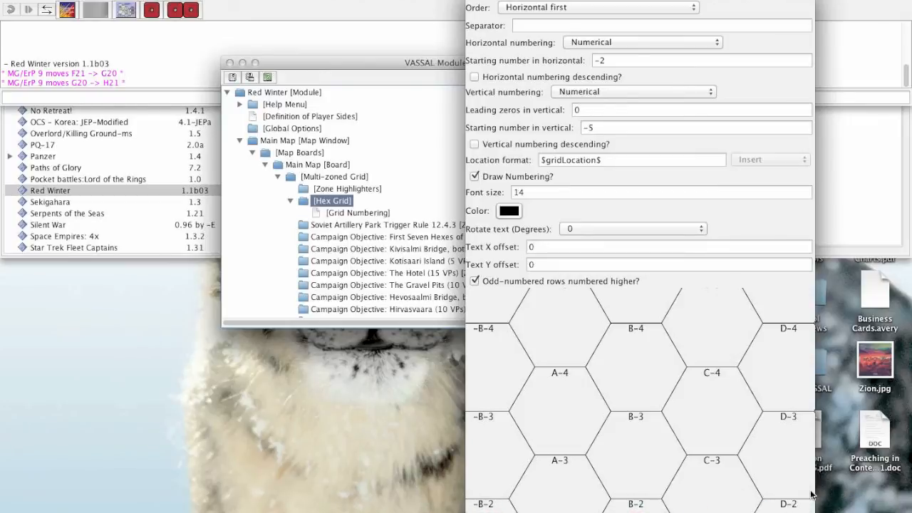
{"action": "left_click_drag", "start_coordinate": [816, 489], "coordinate": [794, 489]}
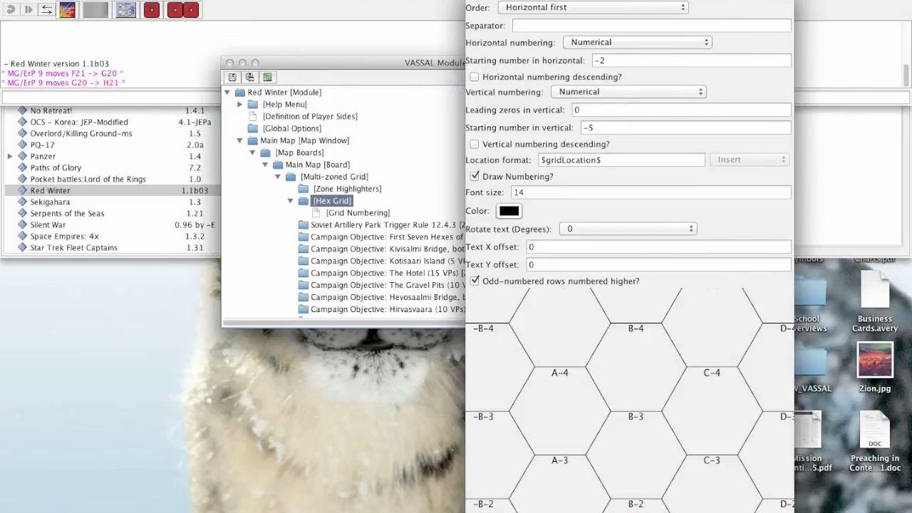
{"action": "key", "text": "Escape"}
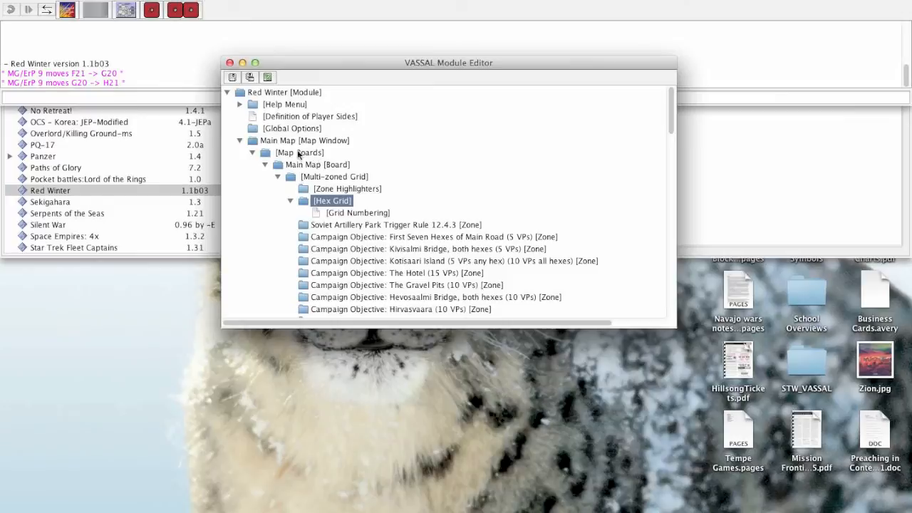
Start a game as observer and view the drawn grid and numbering over the map's northern hexes.
{"action": "left_click", "coordinate": [171, 45]}
{"action": "left_click", "coordinate": [101, 0]}
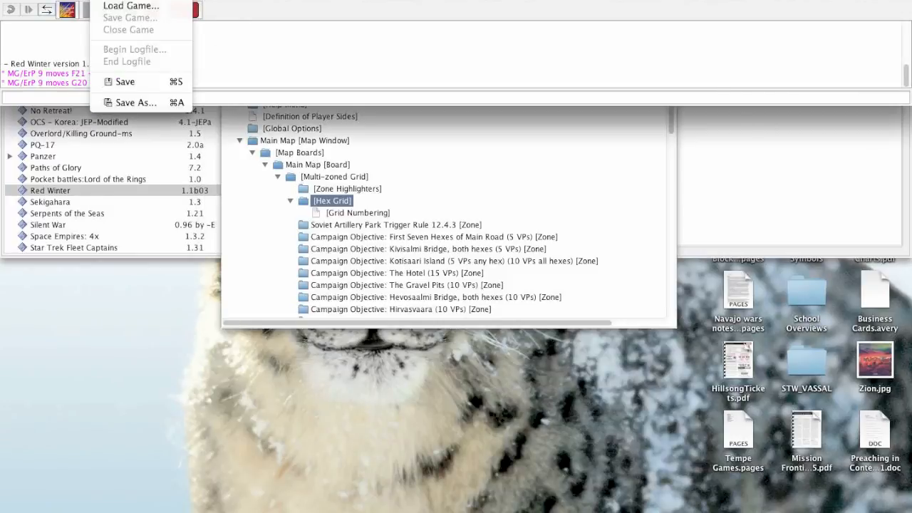
{"action": "left_click", "coordinate": [108, 4]}
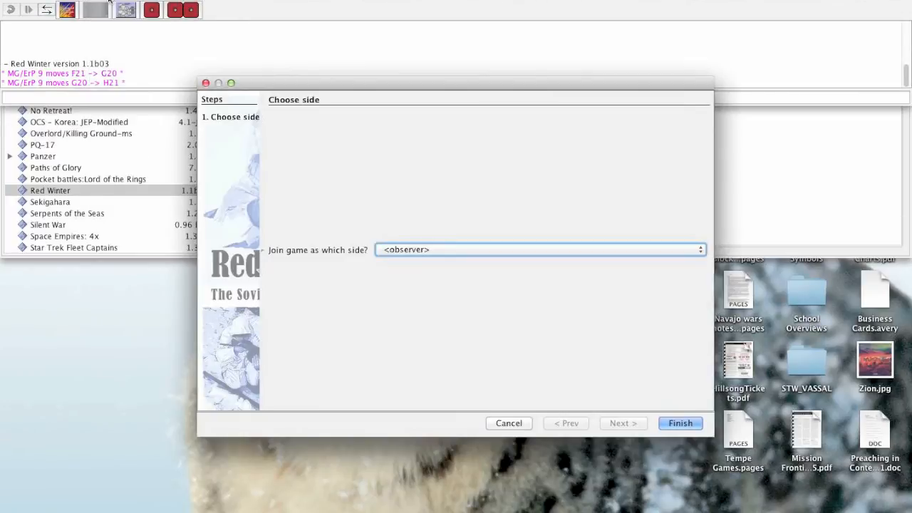
{"action": "left_click", "coordinate": [680, 424]}
{"action": "scroll", "coordinate": [329, 415], "scroll_direction": "down", "scroll_amount": 6}
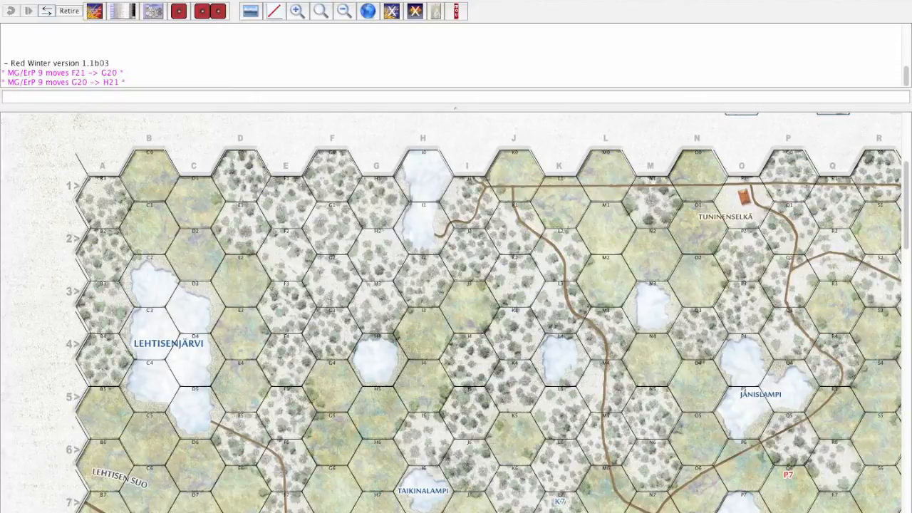
Shorten the map window and place the Module Editor below the map's first hex rows so both can be seen.
{"action": "left_click_drag", "start_coordinate": [689, 509], "coordinate": [689, 292]}
{"action": "left_click", "coordinate": [645, 322]}
{"action": "left_click_drag", "start_coordinate": [352, 64], "coordinate": [491, 237]}
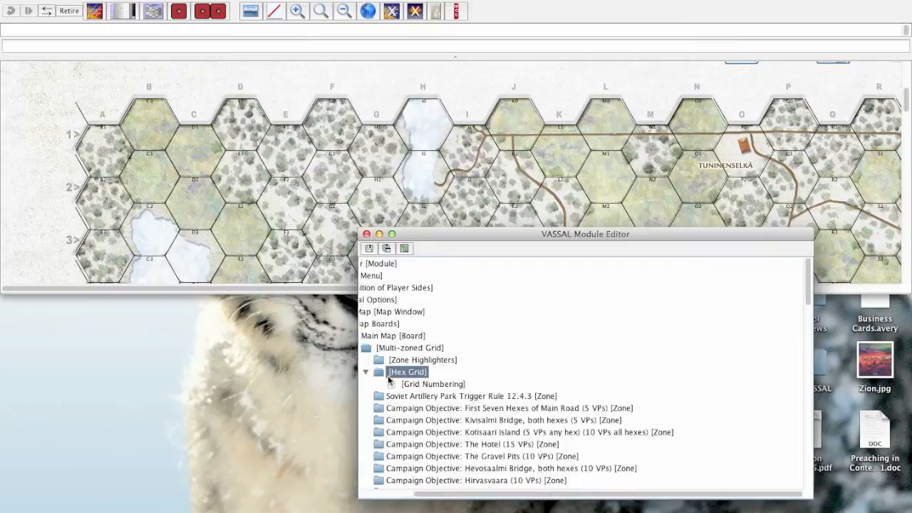
Compare the Grid Numbering settings with the numbered map, then turn off Draw Numbering and close the settings.
{"action": "scroll", "coordinate": [391, 378], "scroll_direction": "left", "scroll_amount": 5}
{"action": "double_click", "coordinate": [479, 384]}
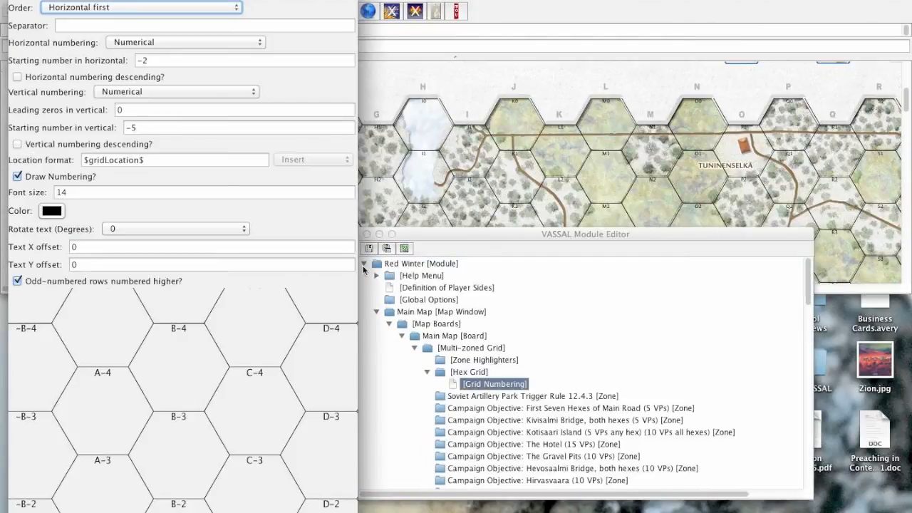
{"action": "left_click", "coordinate": [581, 169]}
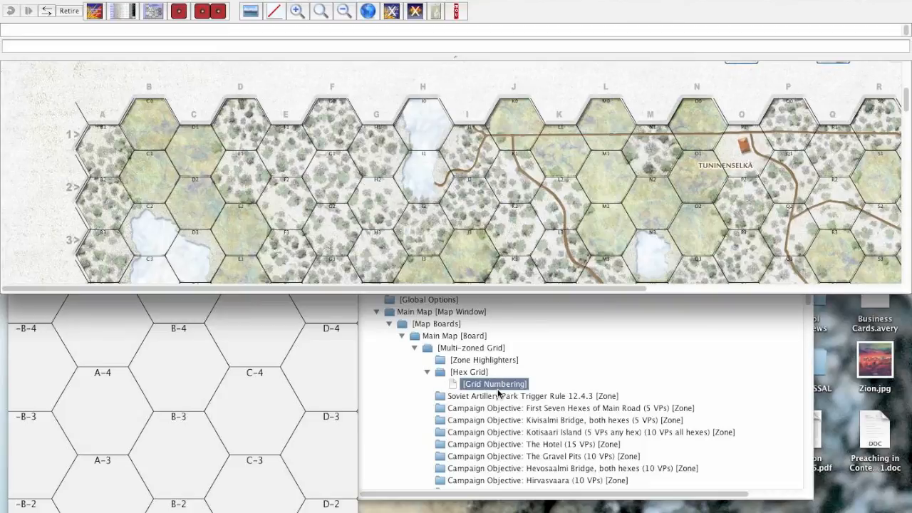
{"action": "double_click", "coordinate": [472, 385]}
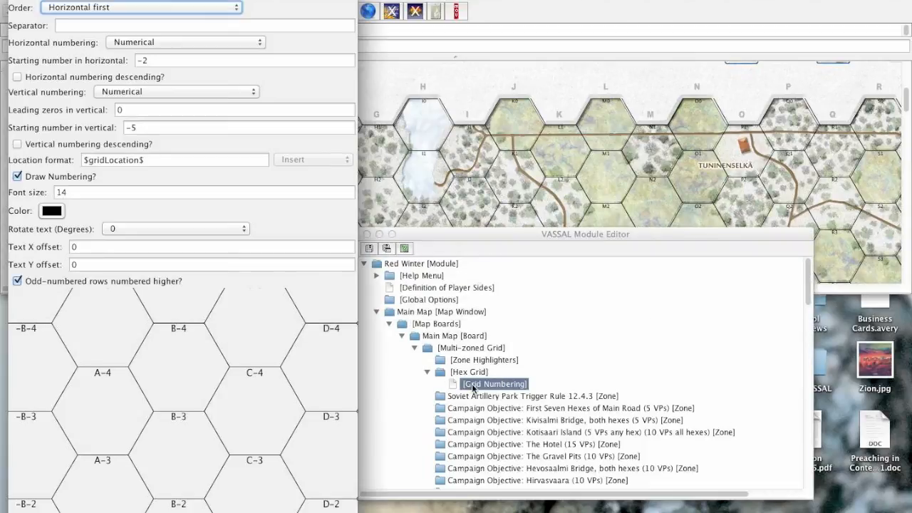
{"action": "left_click", "coordinate": [37, 177]}
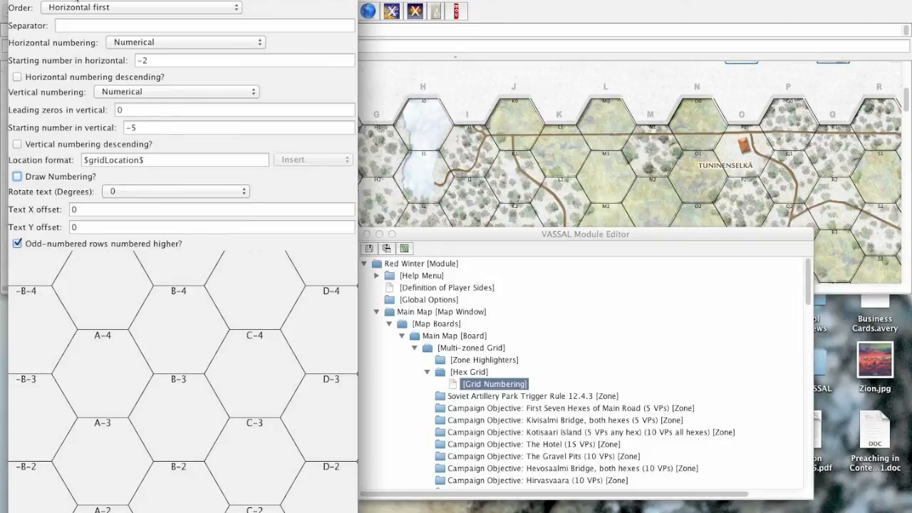
{"action": "left_click_drag", "start_coordinate": [77, 0], "coordinate": [153, 1]}
{"action": "mouse_move", "coordinate": [434, 47]}
{"action": "left_mouse_down"}
{"action": "mouse_move", "coordinate": [408, 47]}
{"action": "mouse_move", "coordinate": [429, 47]}
{"action": "left_mouse_up"}
{"action": "left_click", "coordinate": [207, 512]}
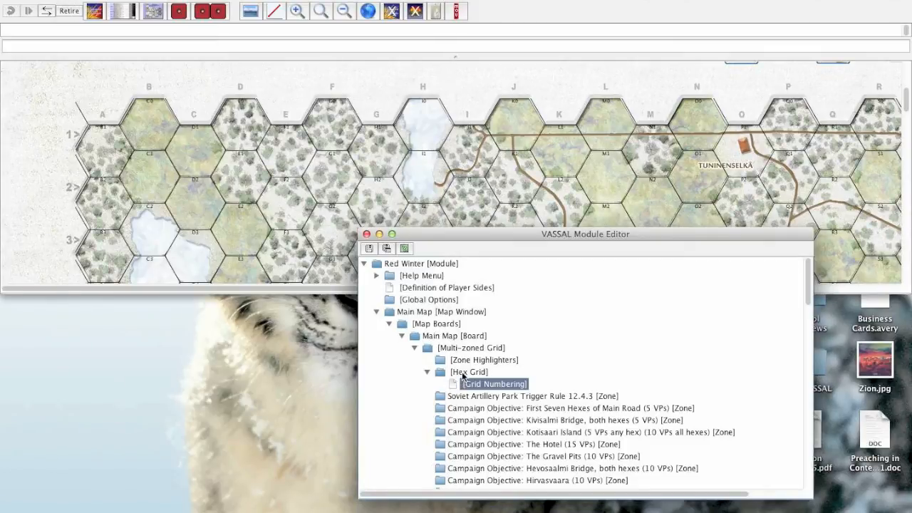
Turn off Show Grid for the hex grid and check the map down to rows 7 to 11.
{"action": "double_click", "coordinate": [463, 373]}
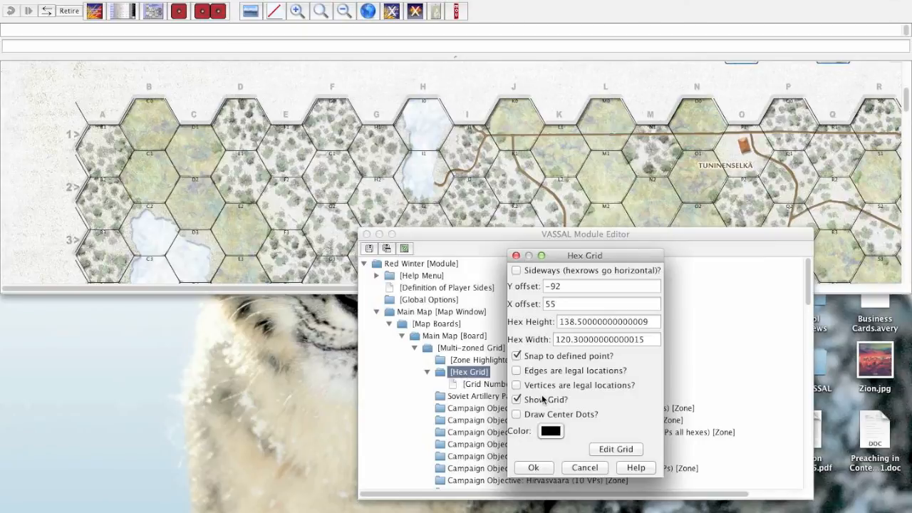
{"action": "left_click", "coordinate": [540, 464]}
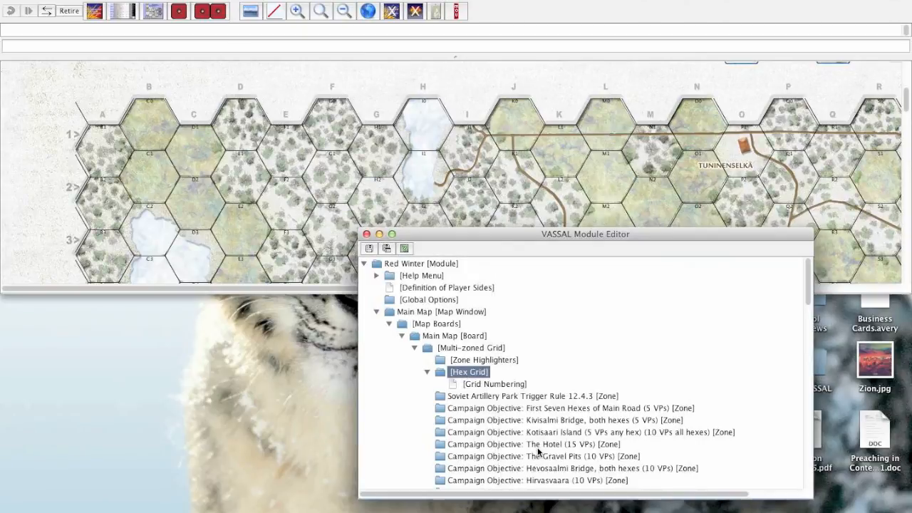
{"action": "left_click", "coordinate": [297, 151]}
{"action": "scroll", "coordinate": [300, 156], "scroll_direction": "down", "scroll_amount": 10}
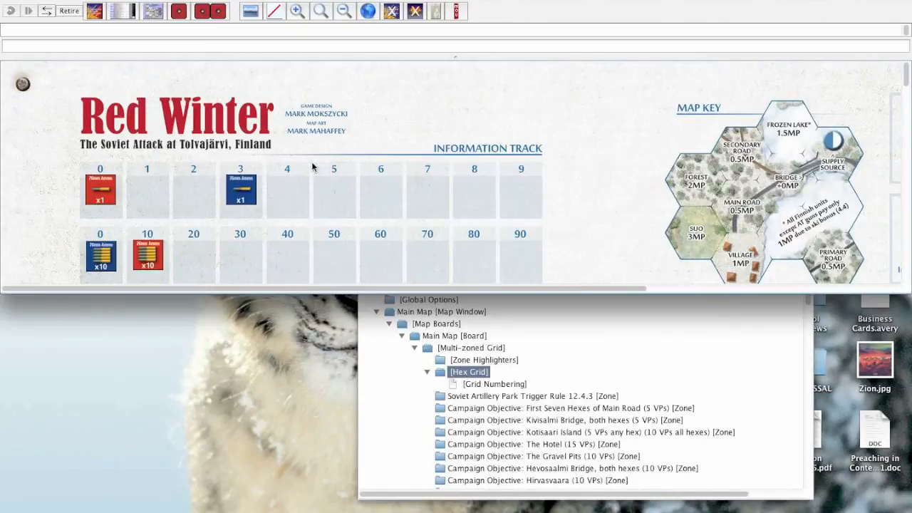
{"action": "scroll", "coordinate": [312, 166], "scroll_direction": "down", "scroll_amount": 5}
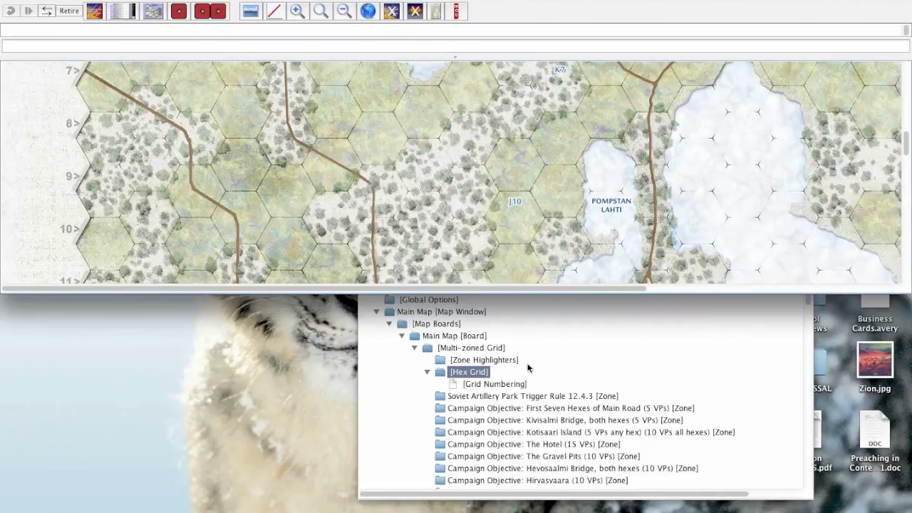
Check the location name of the Information Track's 30 box, then enlarge the chat log to review the recorded counter moves.
{"action": "left_click", "coordinate": [518, 376]}
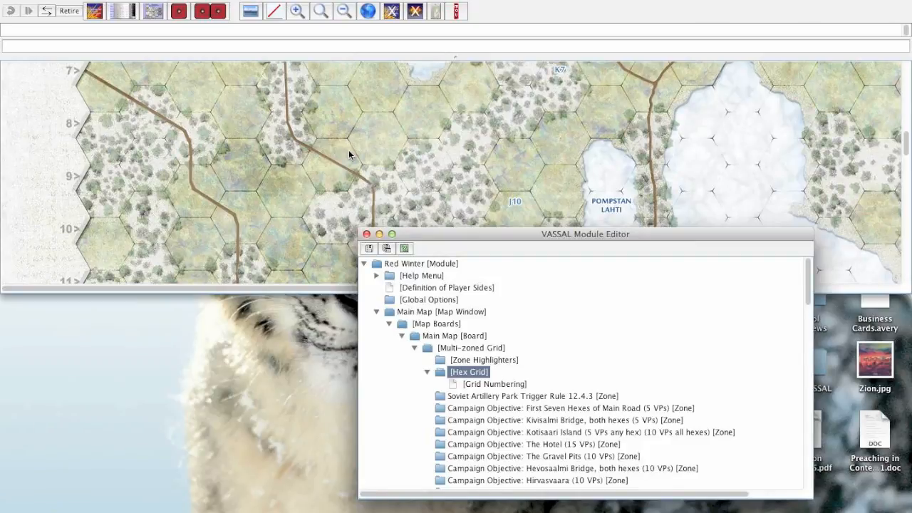
{"action": "scroll", "coordinate": [348, 155], "scroll_direction": "up", "scroll_amount": 6}
{"action": "scroll", "coordinate": [348, 155], "scroll_direction": "down", "scroll_amount": 2}
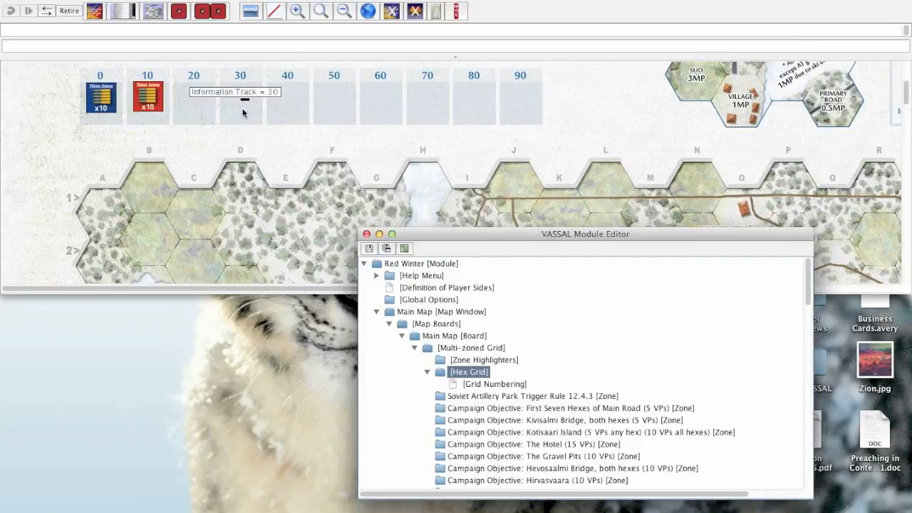
{"action": "left_click_drag", "start_coordinate": [288, 57], "coordinate": [291, 148]}
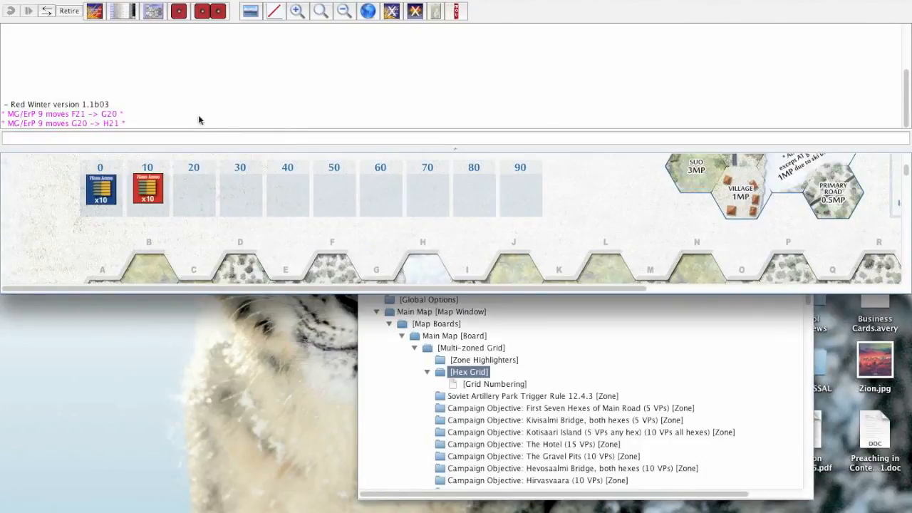